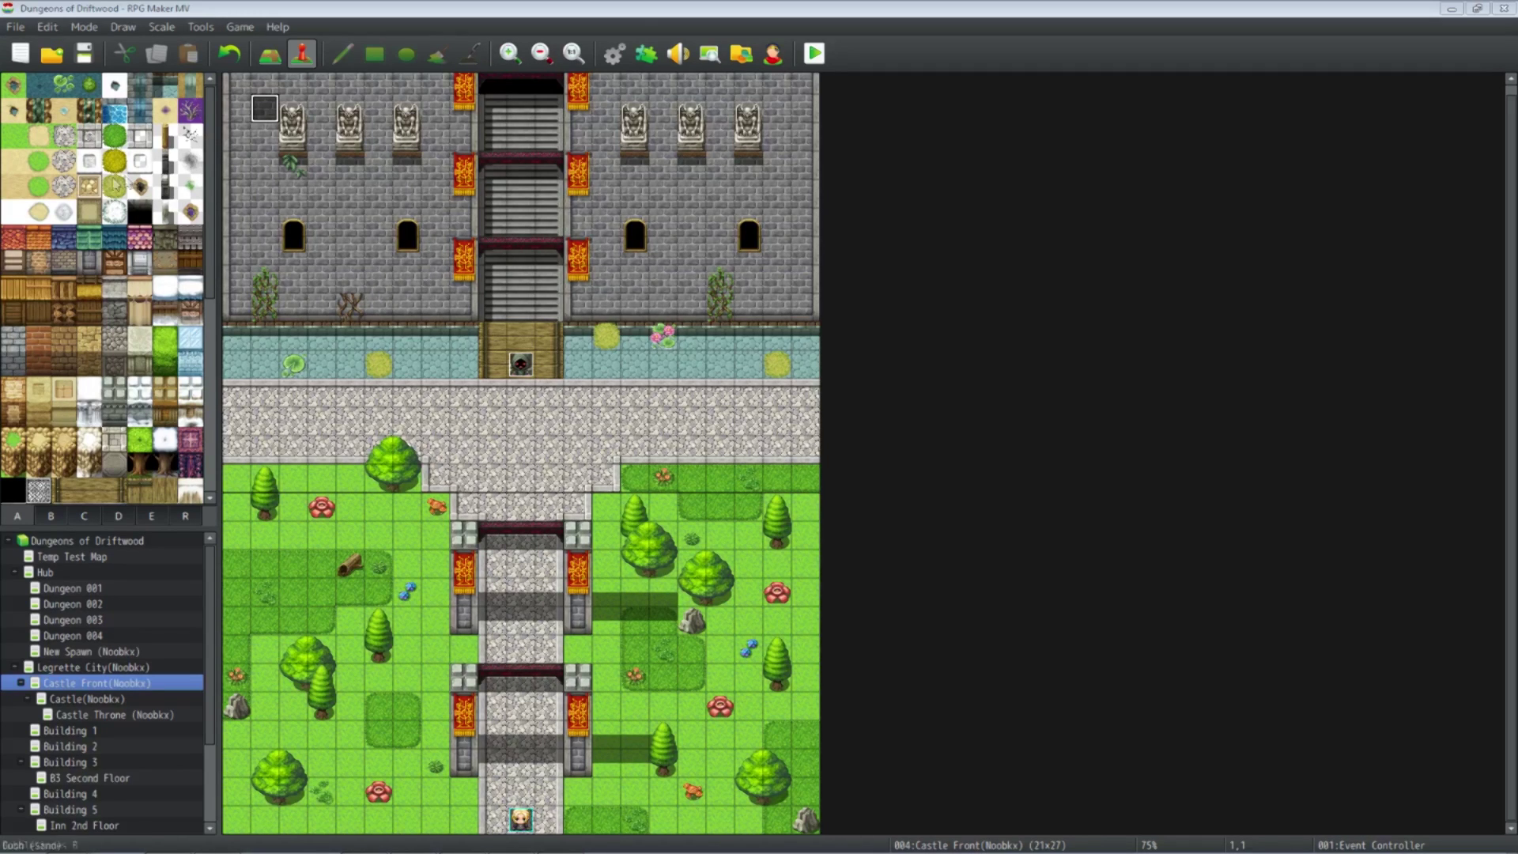
# Start a playtest of Dungeons of Driftwood from the Castle Front map
pyautogui.click(814, 53)
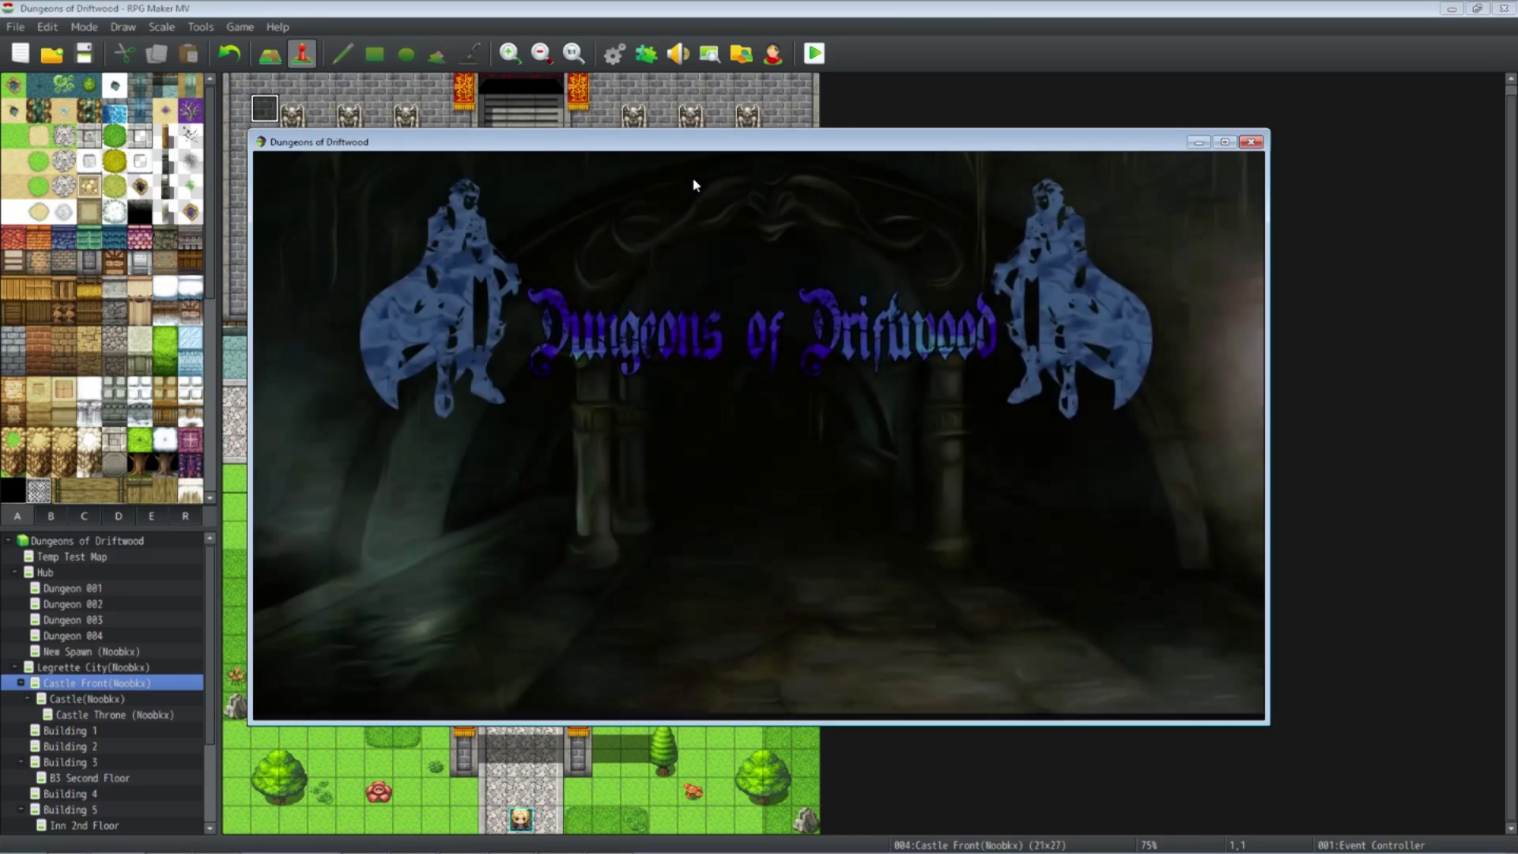
# Start a New Game, advance past the castle cutscene dialogue, and close the playtest window
pyautogui.press('Return')
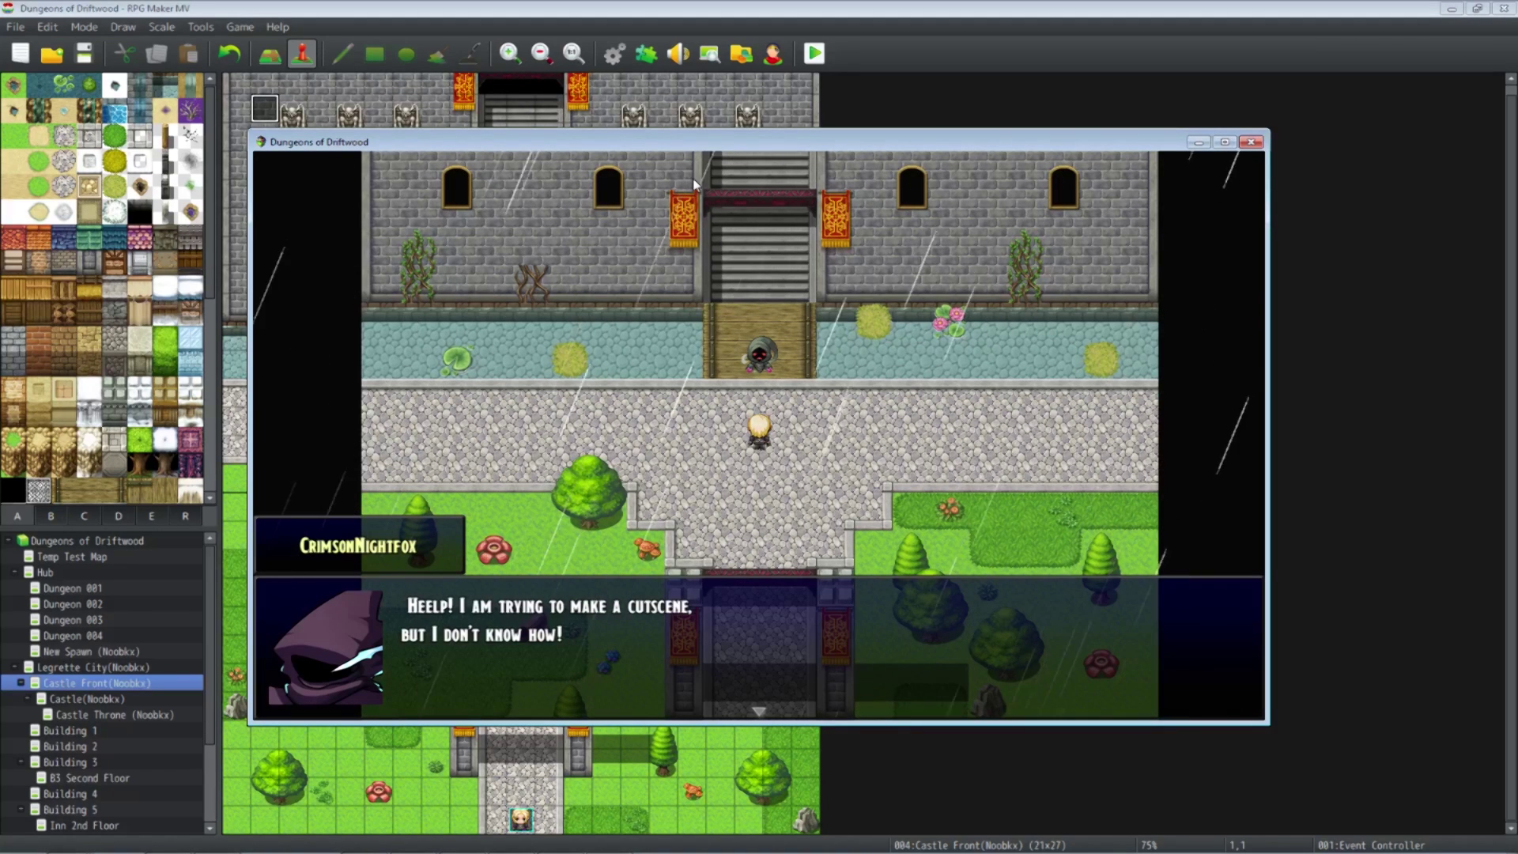
pyautogui.press('Return')
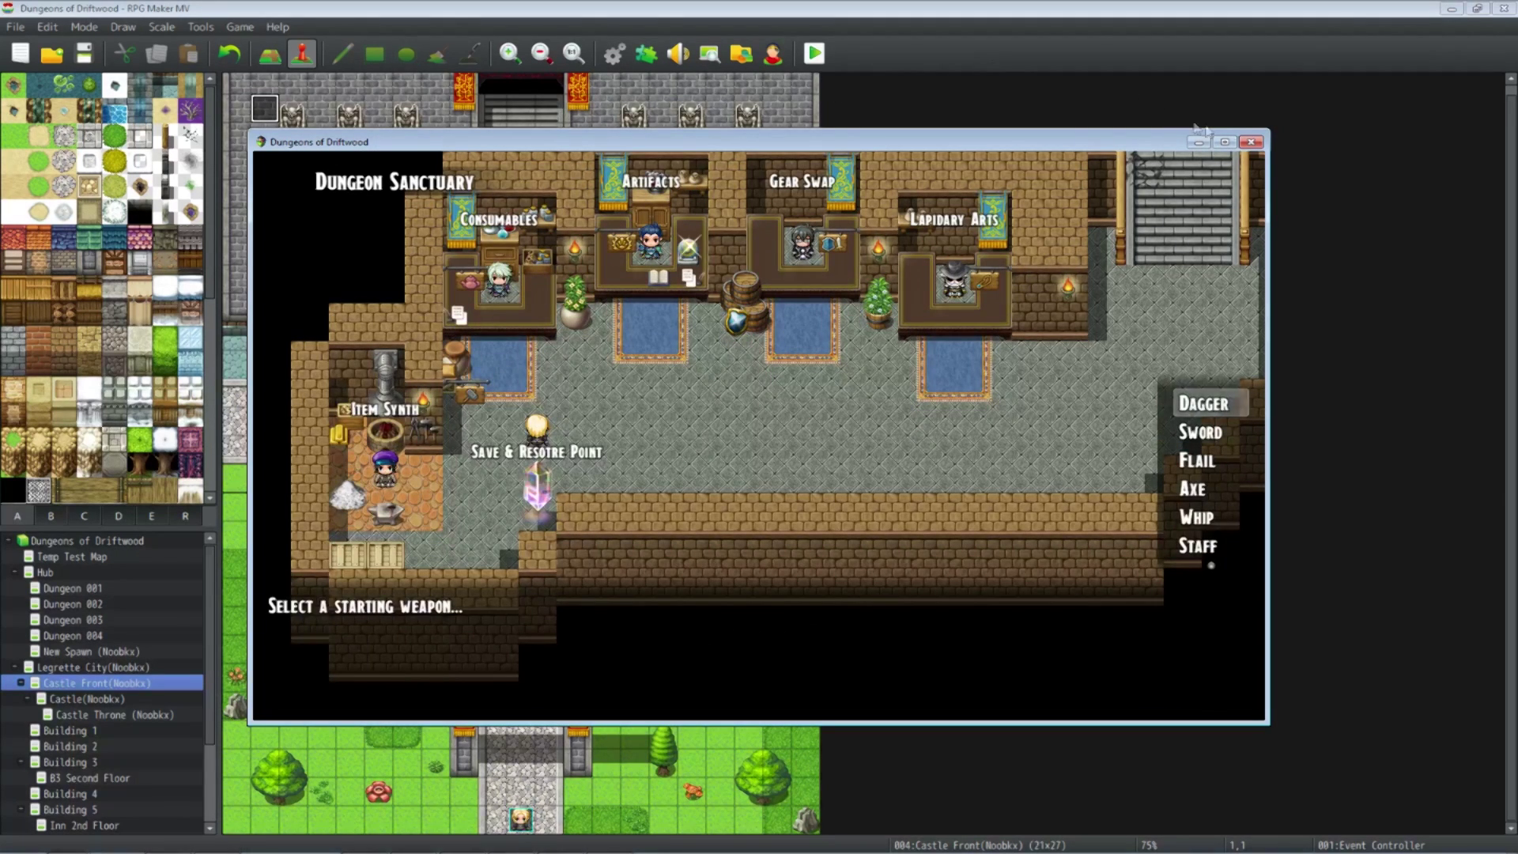
pyautogui.hotkey('alt', 'F4')
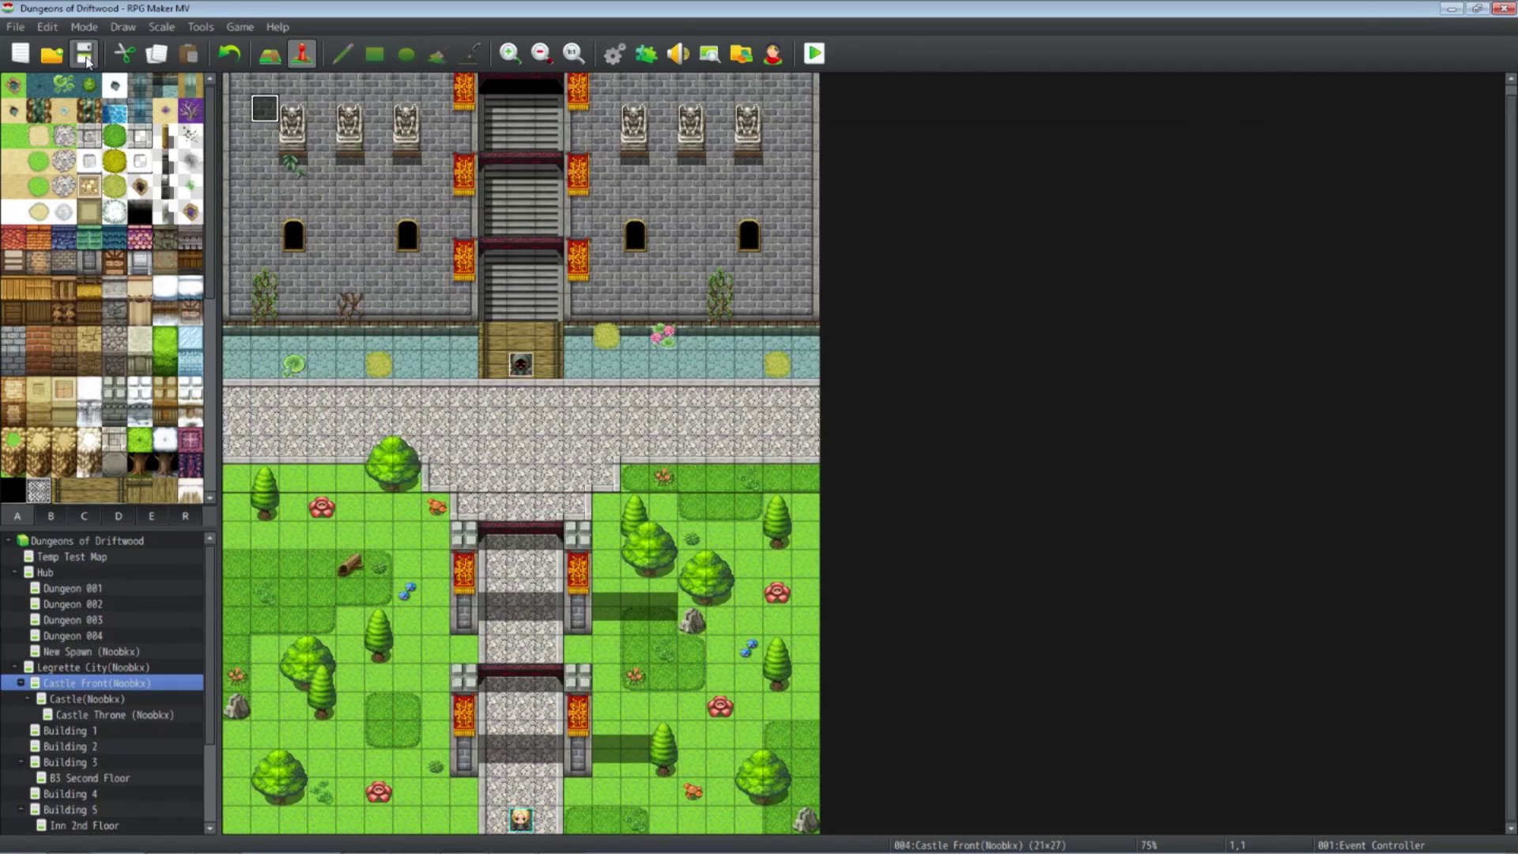
# Open the Event Controller event at 1,1 in the Event Editor
pyautogui.click(520, 363)
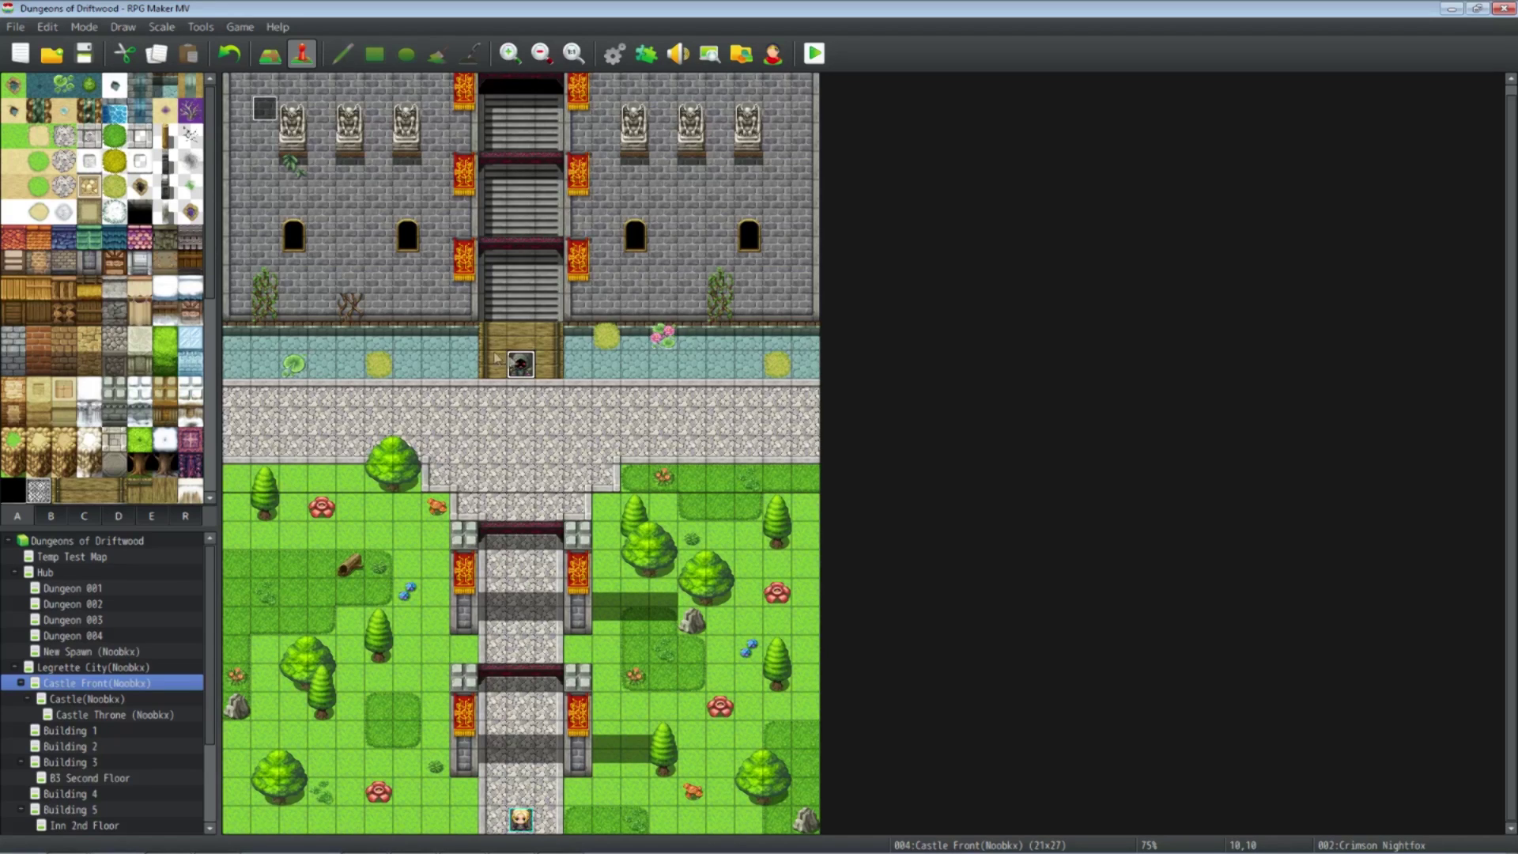
pyautogui.click(268, 113)
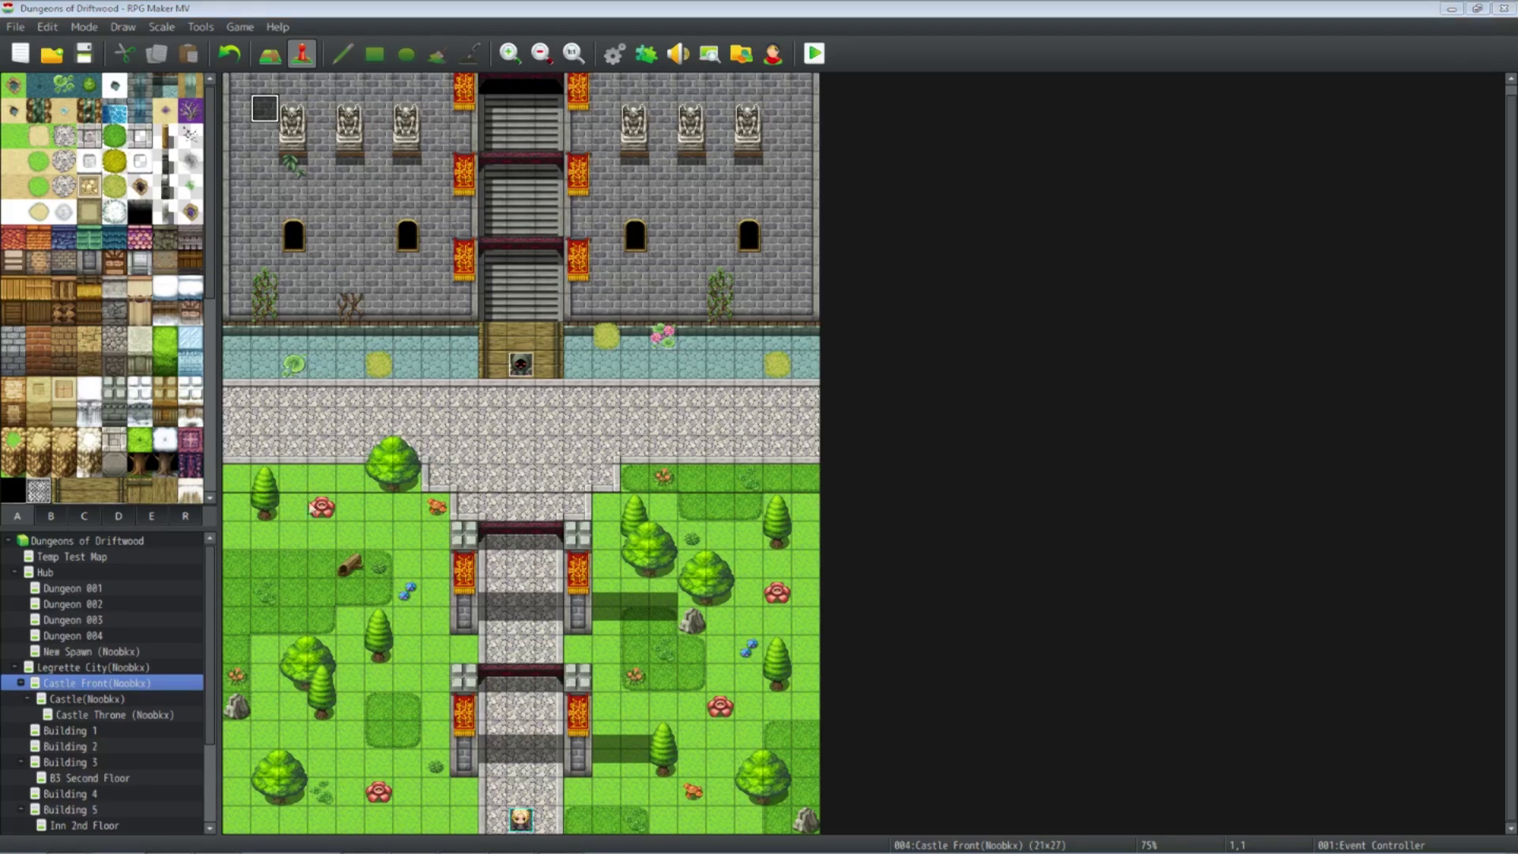
pyautogui.doubleClick(265, 111)
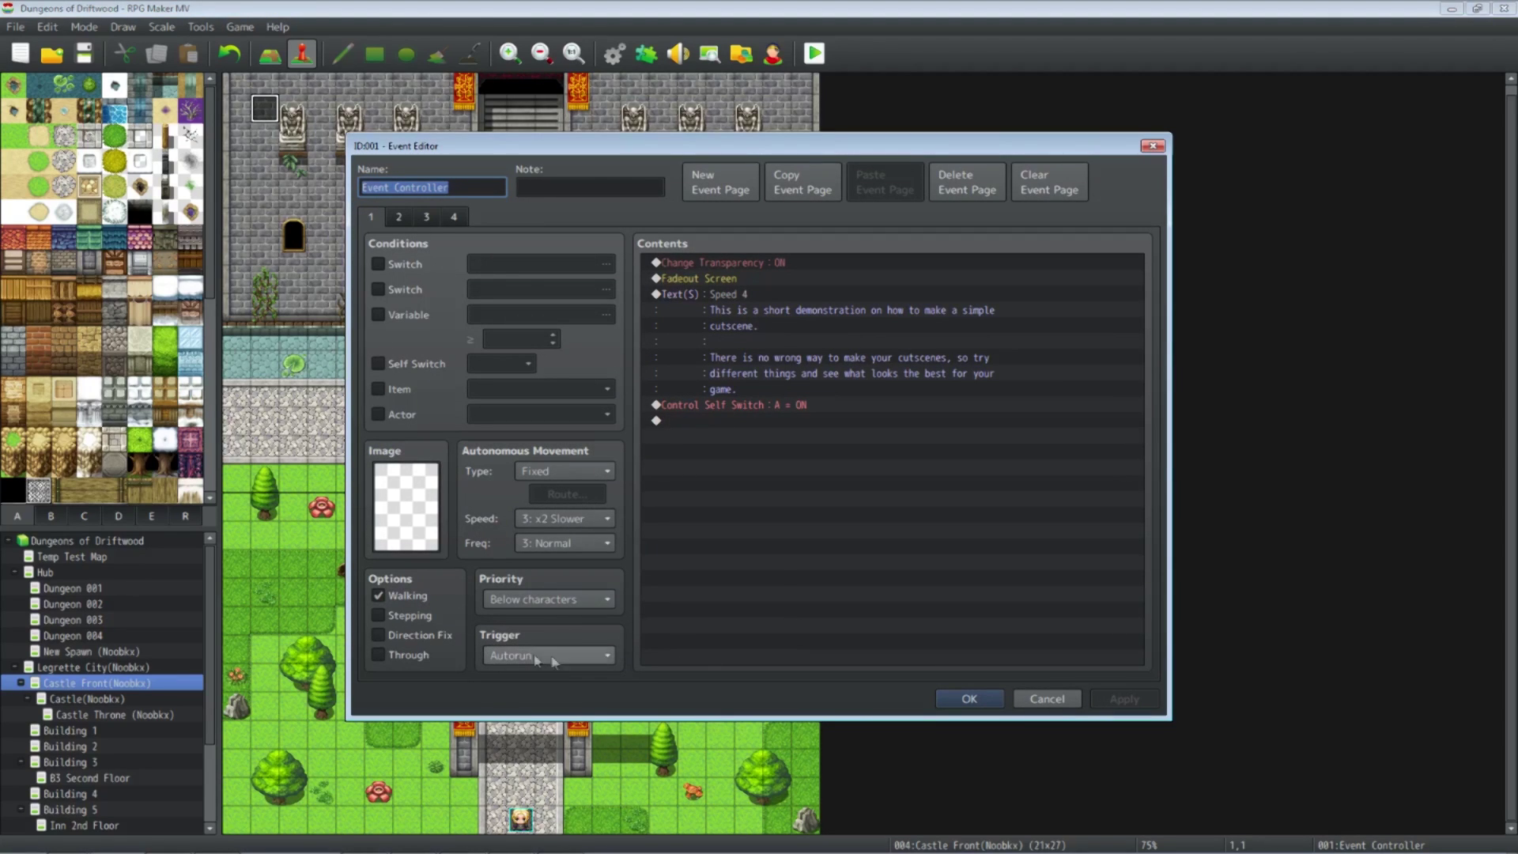
# Cycle through the Event Controller's four page tabs, ending on the empty page 4
pyautogui.click(454, 217)
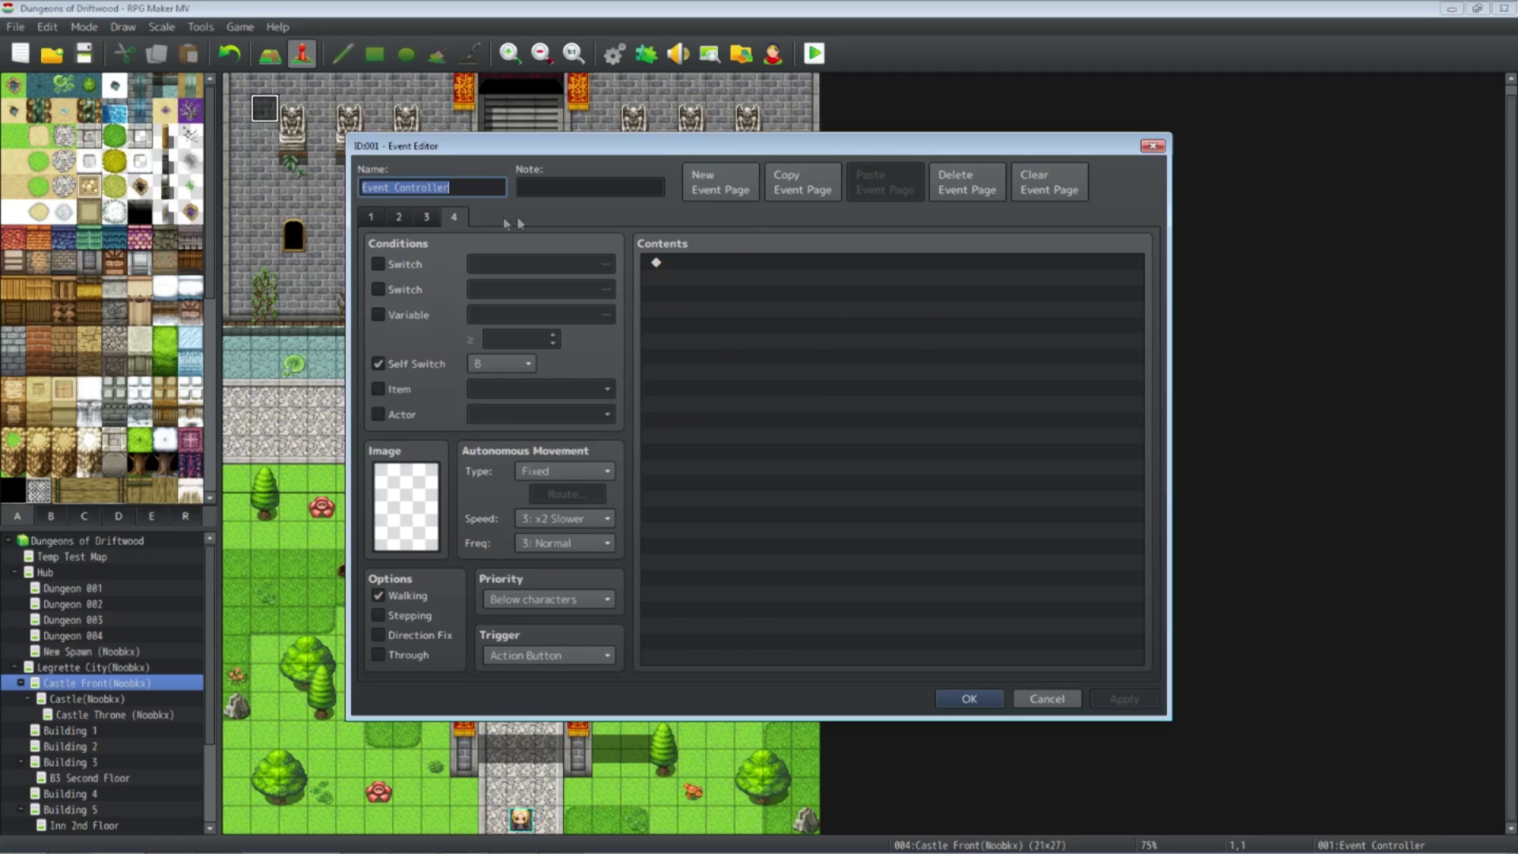
pyautogui.click(369, 220)
pyautogui.click(398, 218)
pyautogui.click(426, 218)
pyautogui.click(455, 218)
pyautogui.click(371, 218)
pyautogui.click(399, 218)
pyautogui.click(426, 218)
pyautogui.click(456, 220)
pyautogui.click(377, 222)
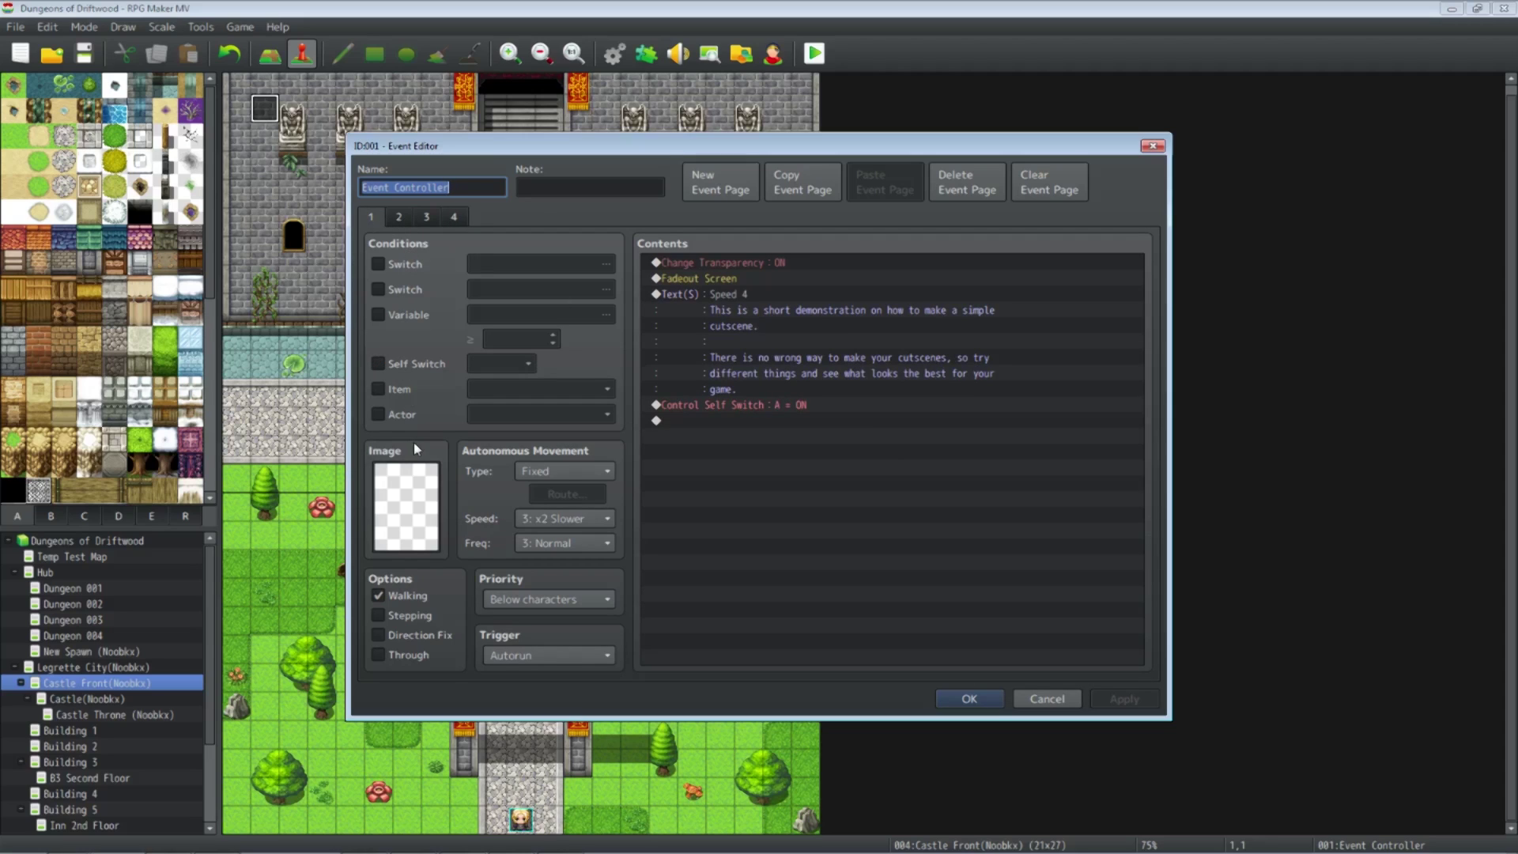
pyautogui.click(455, 219)
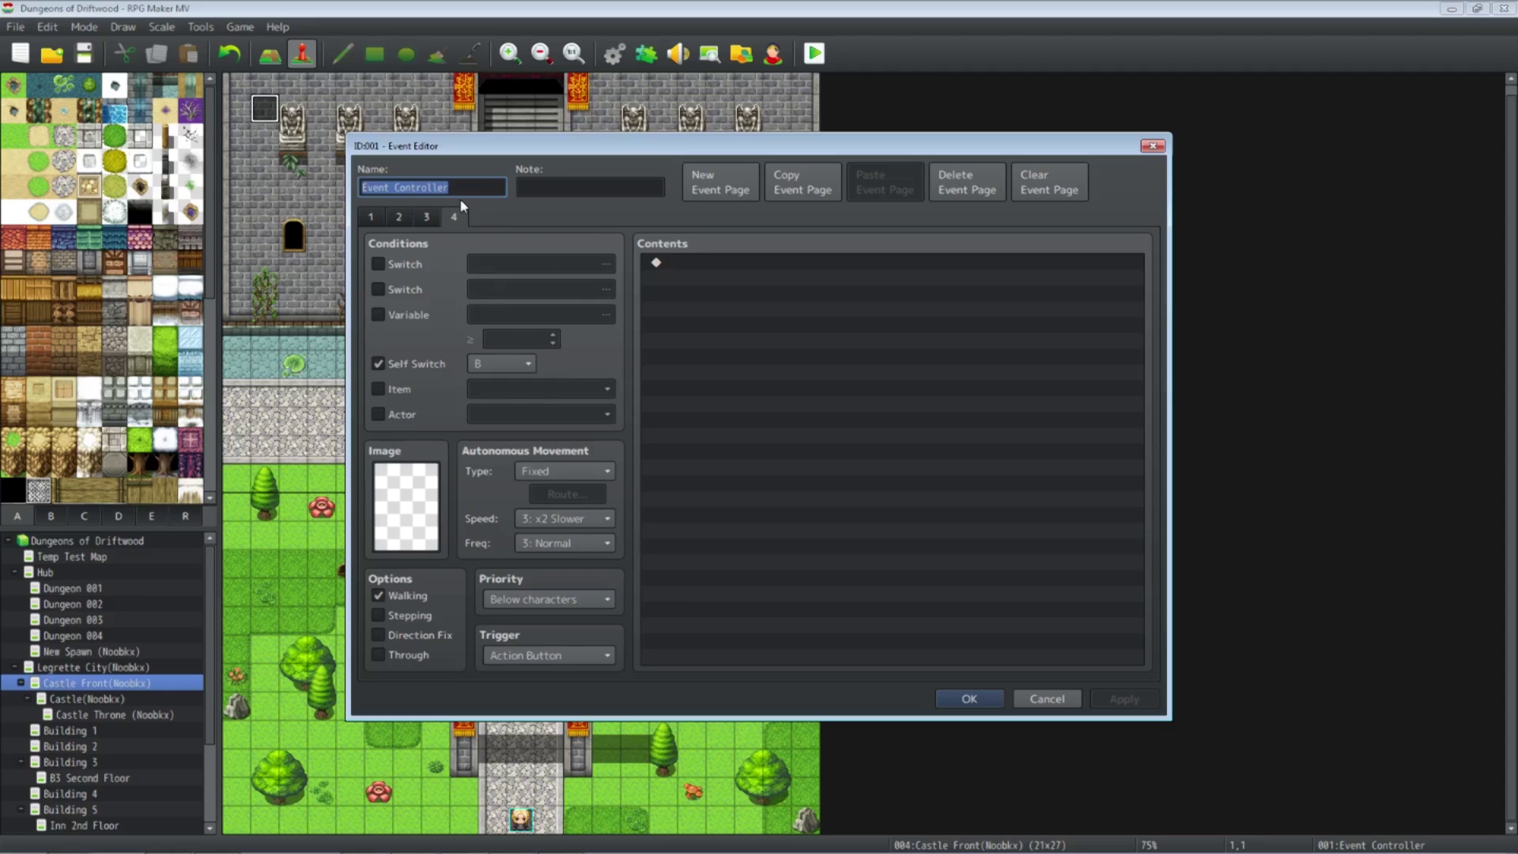
# Step back through pages 3 and 2 to page 1, selecting Change Transparency : ON and the empty line
pyautogui.click(425, 217)
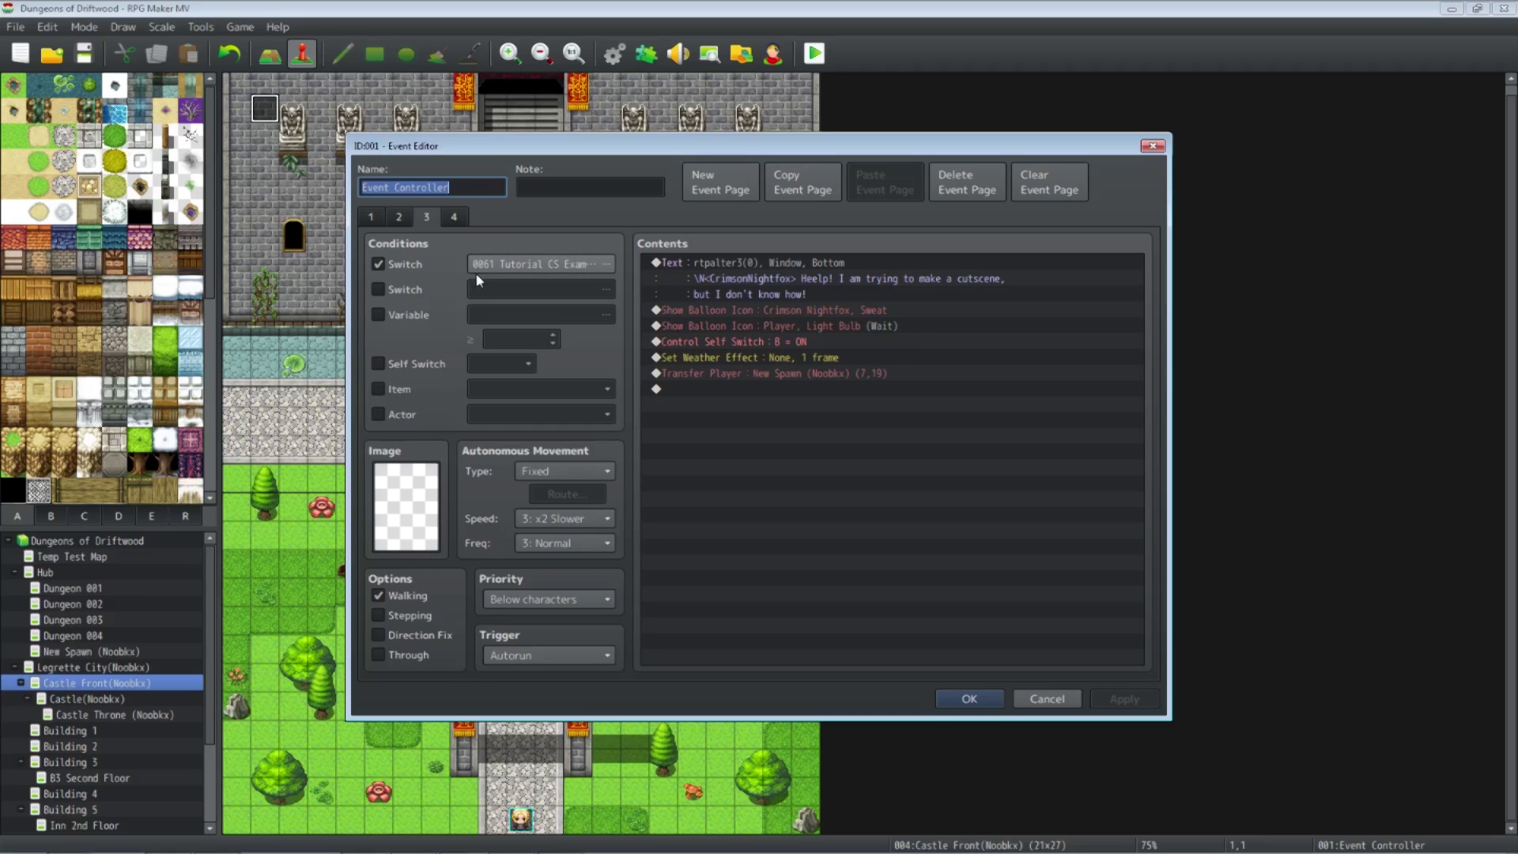
pyautogui.click(399, 215)
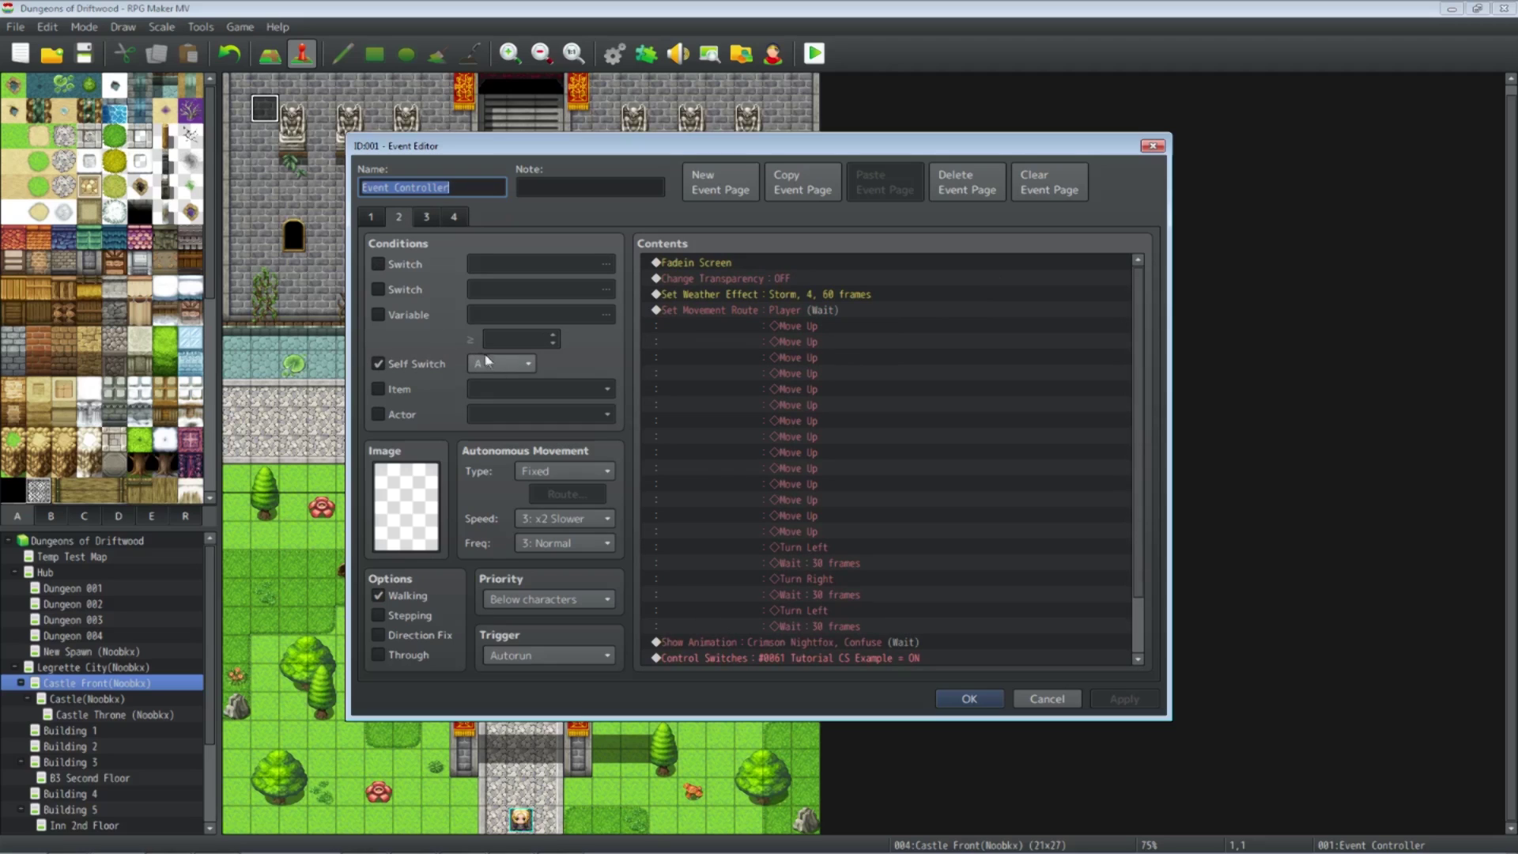
pyautogui.click(371, 215)
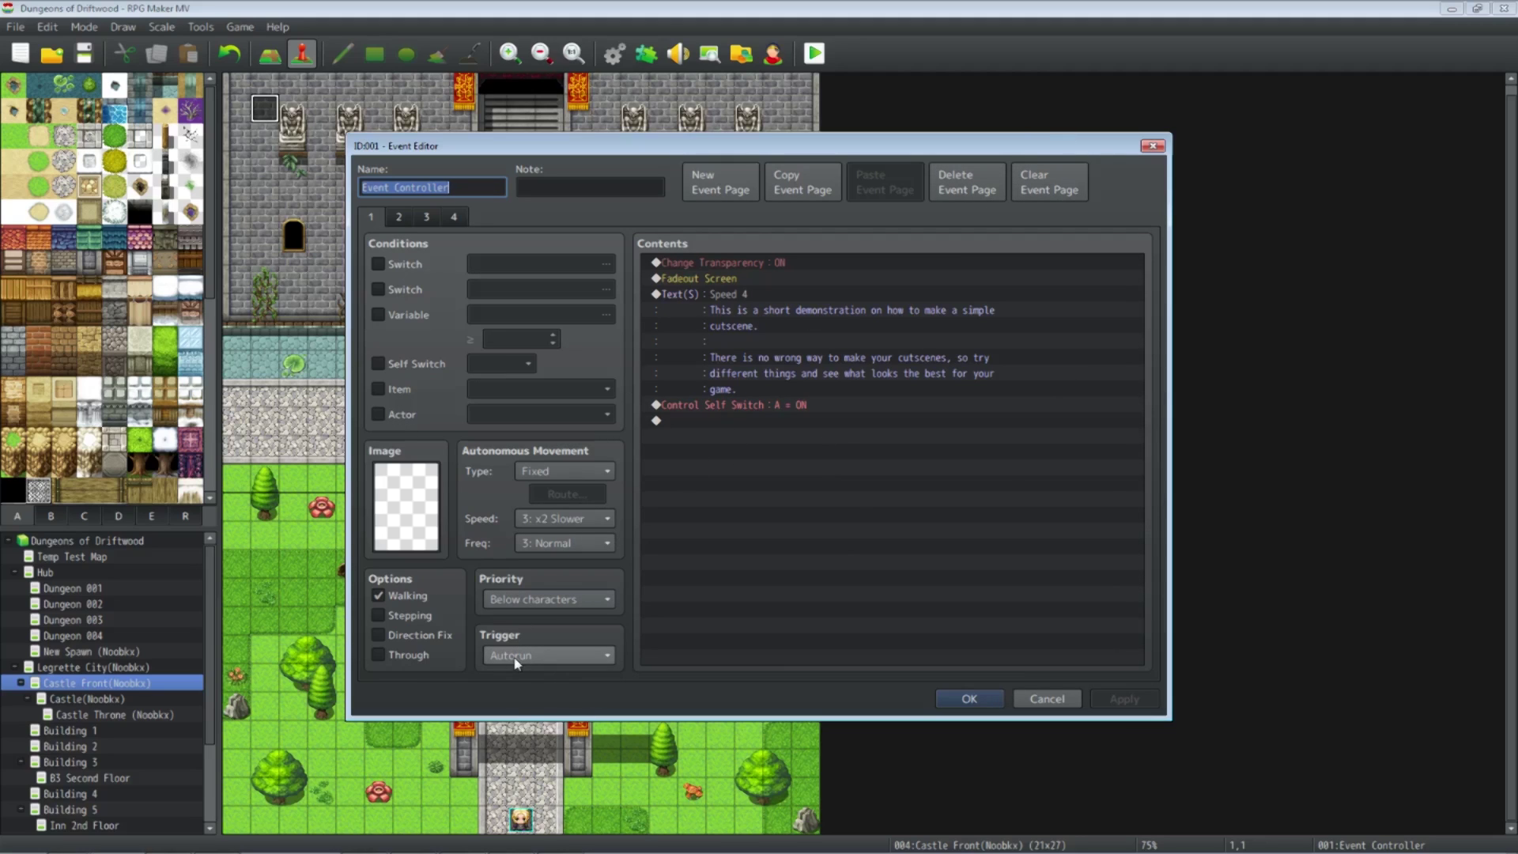
pyautogui.click(750, 264)
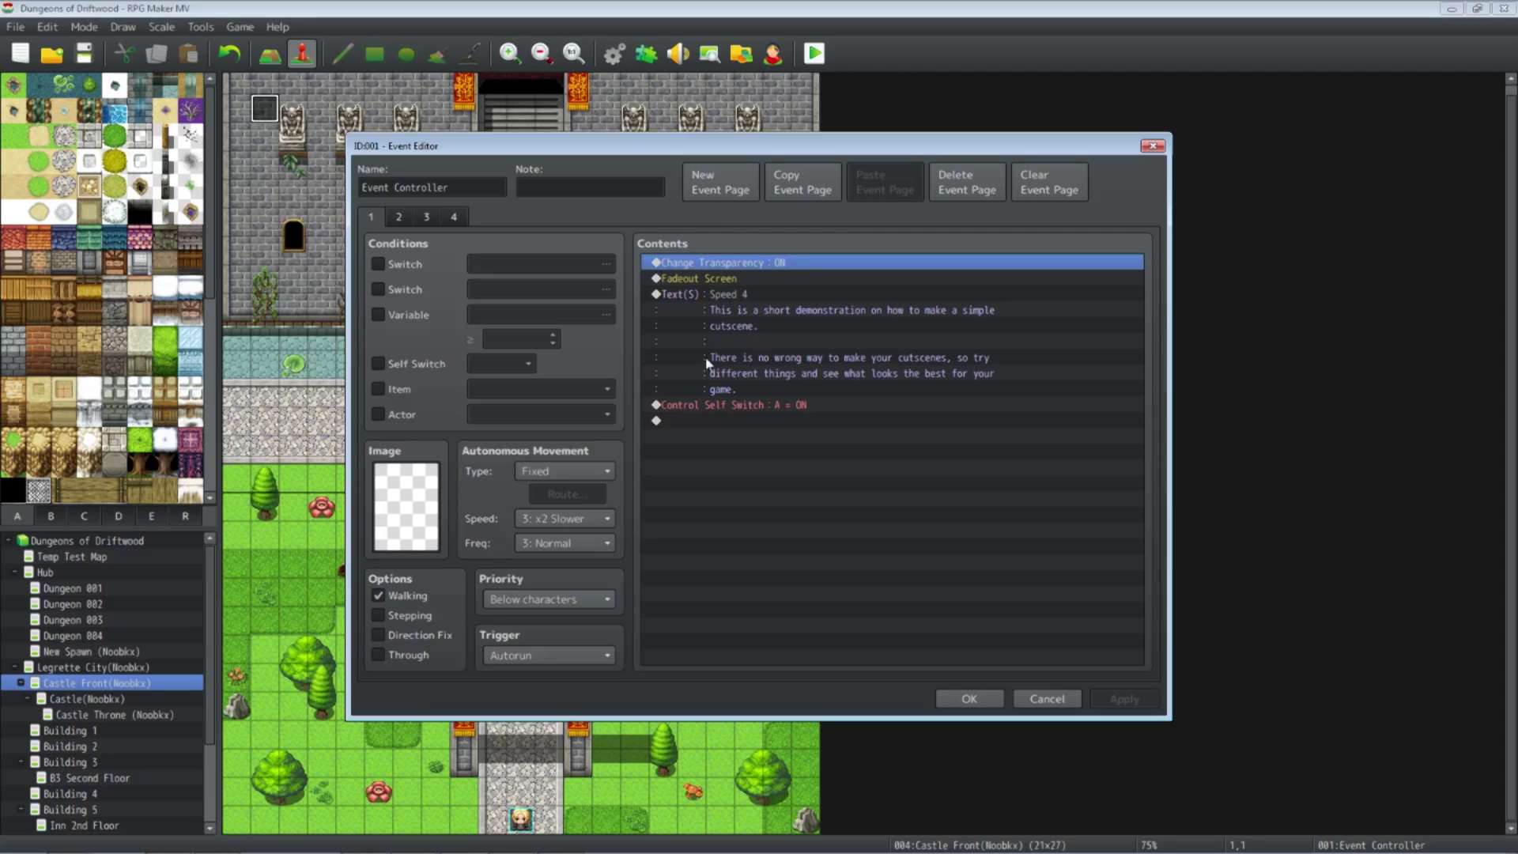
pyautogui.click(704, 432)
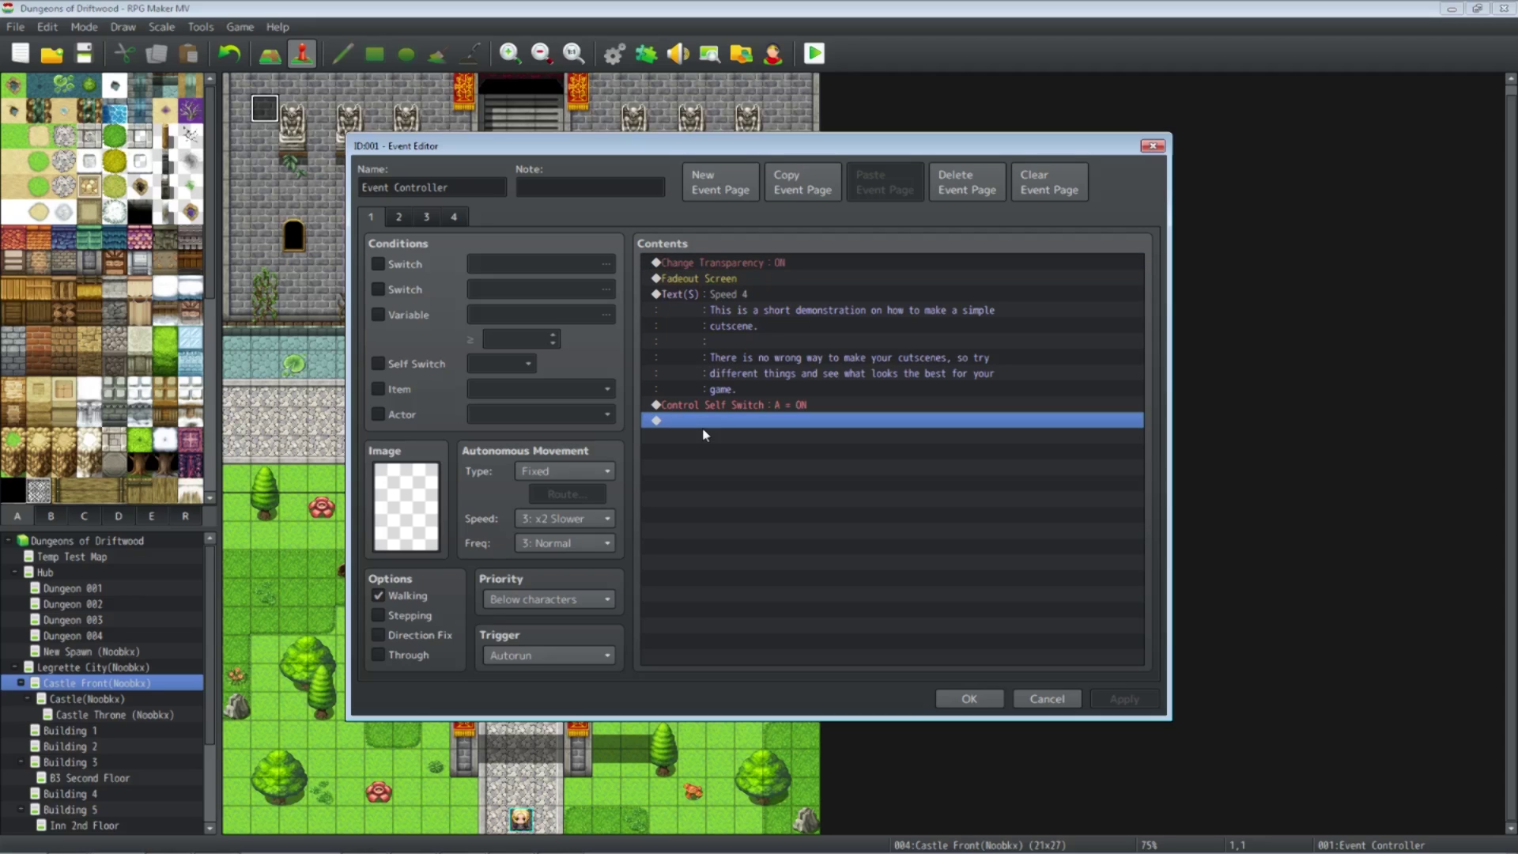
# Cancel a new Change Transparency command, close the Event Controller, and open the Database
pyautogui.rightClick(706, 432)
pyautogui.click(729, 438)
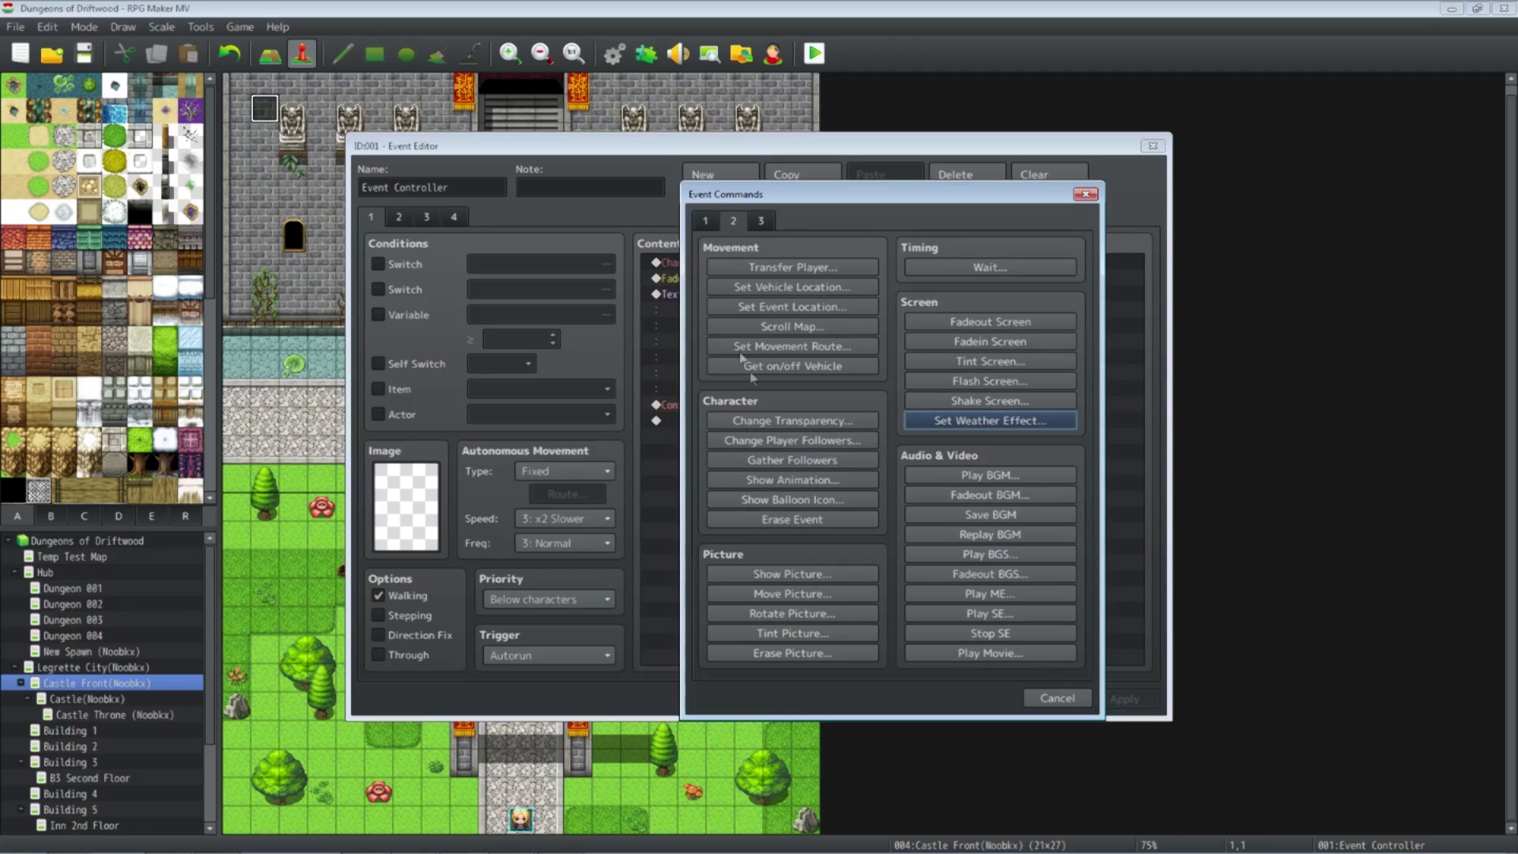
pyautogui.click(774, 425)
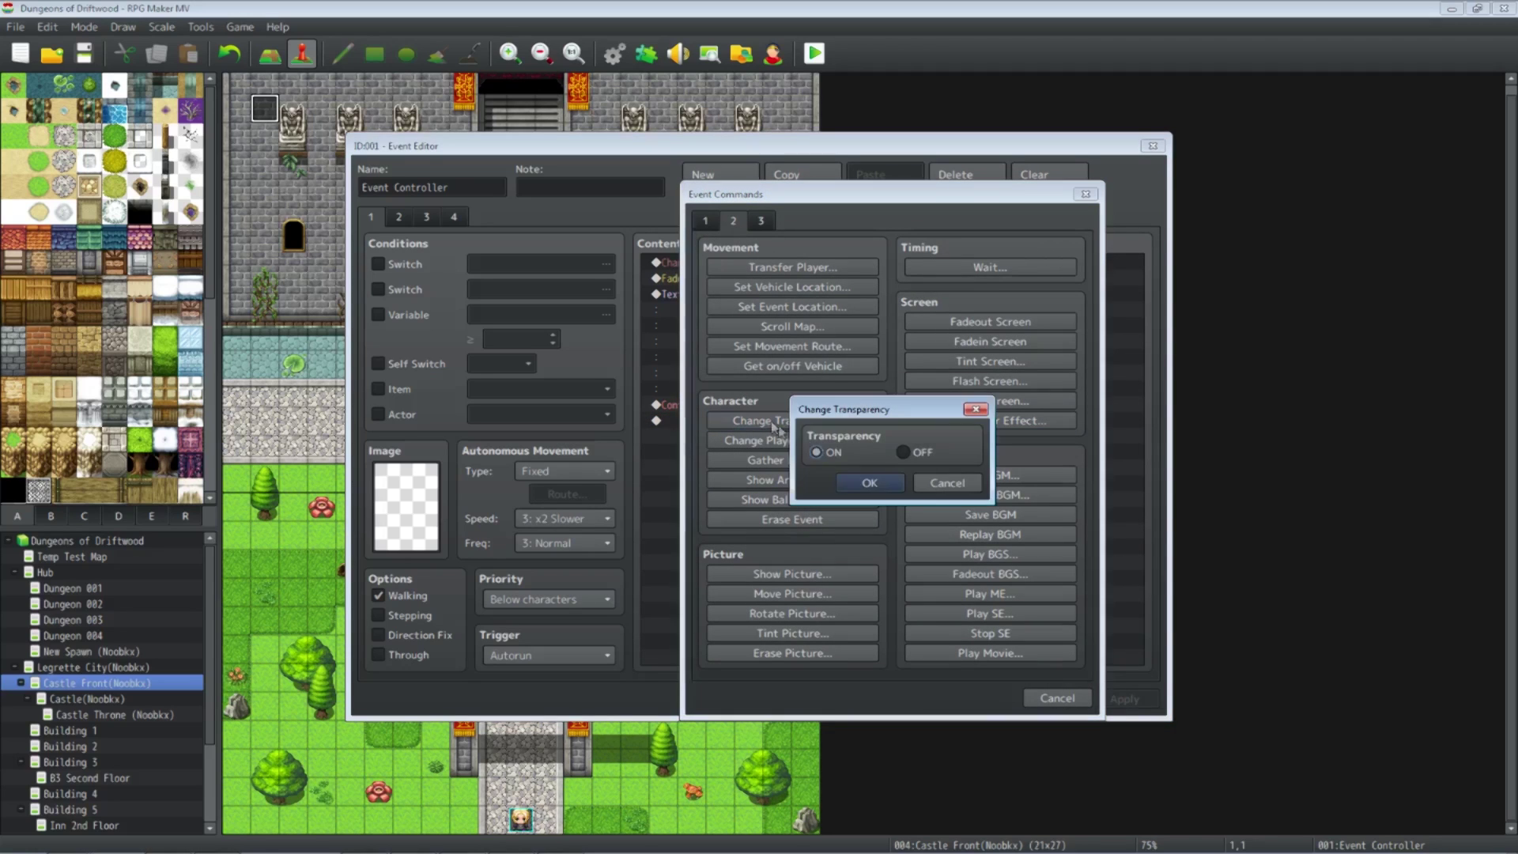
pyautogui.click(952, 486)
pyautogui.click(1055, 697)
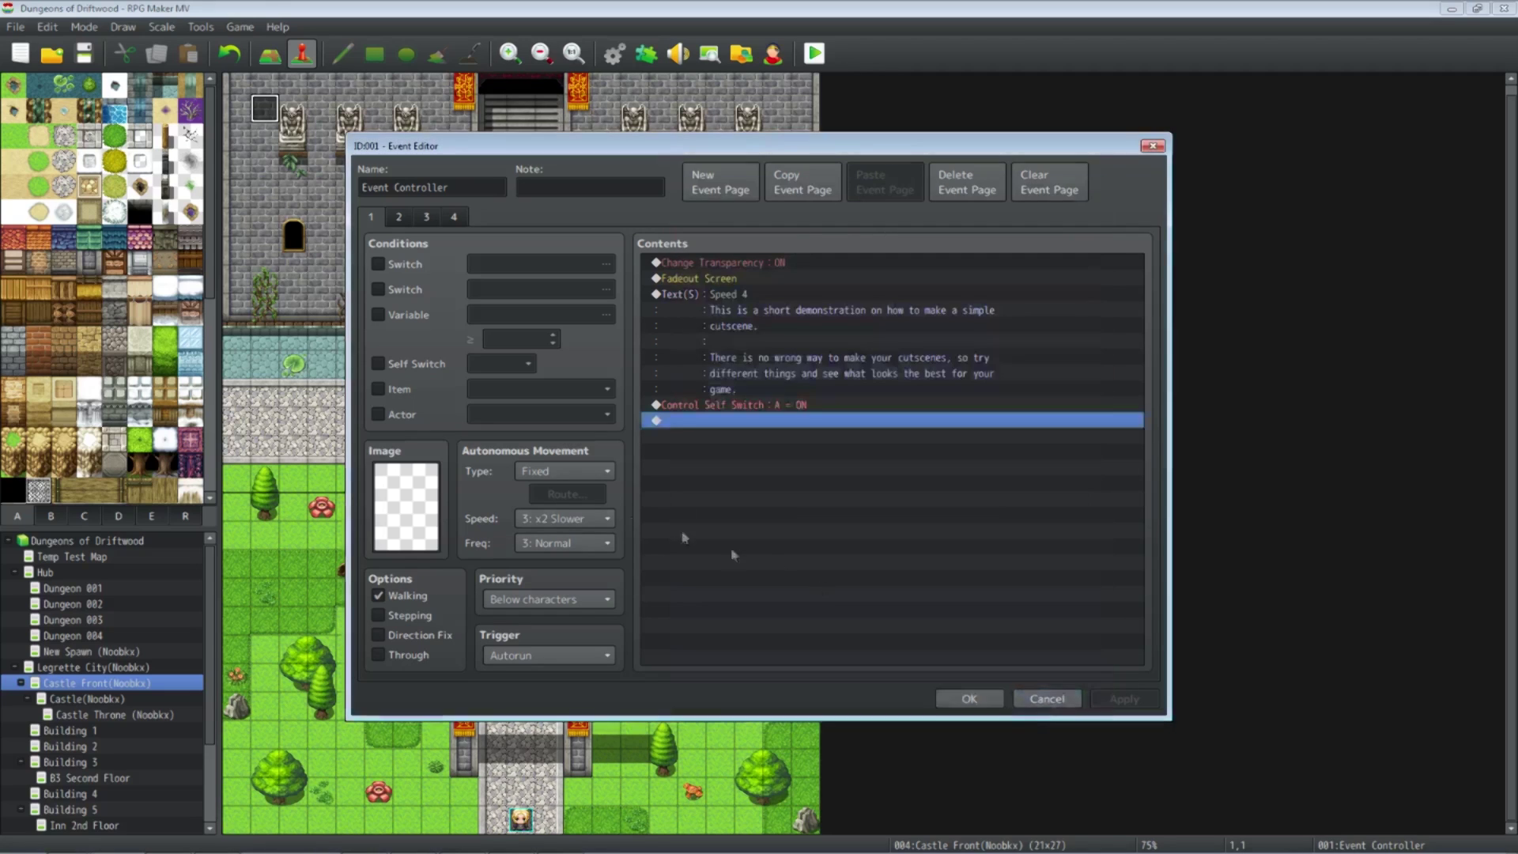
pyautogui.click(969, 699)
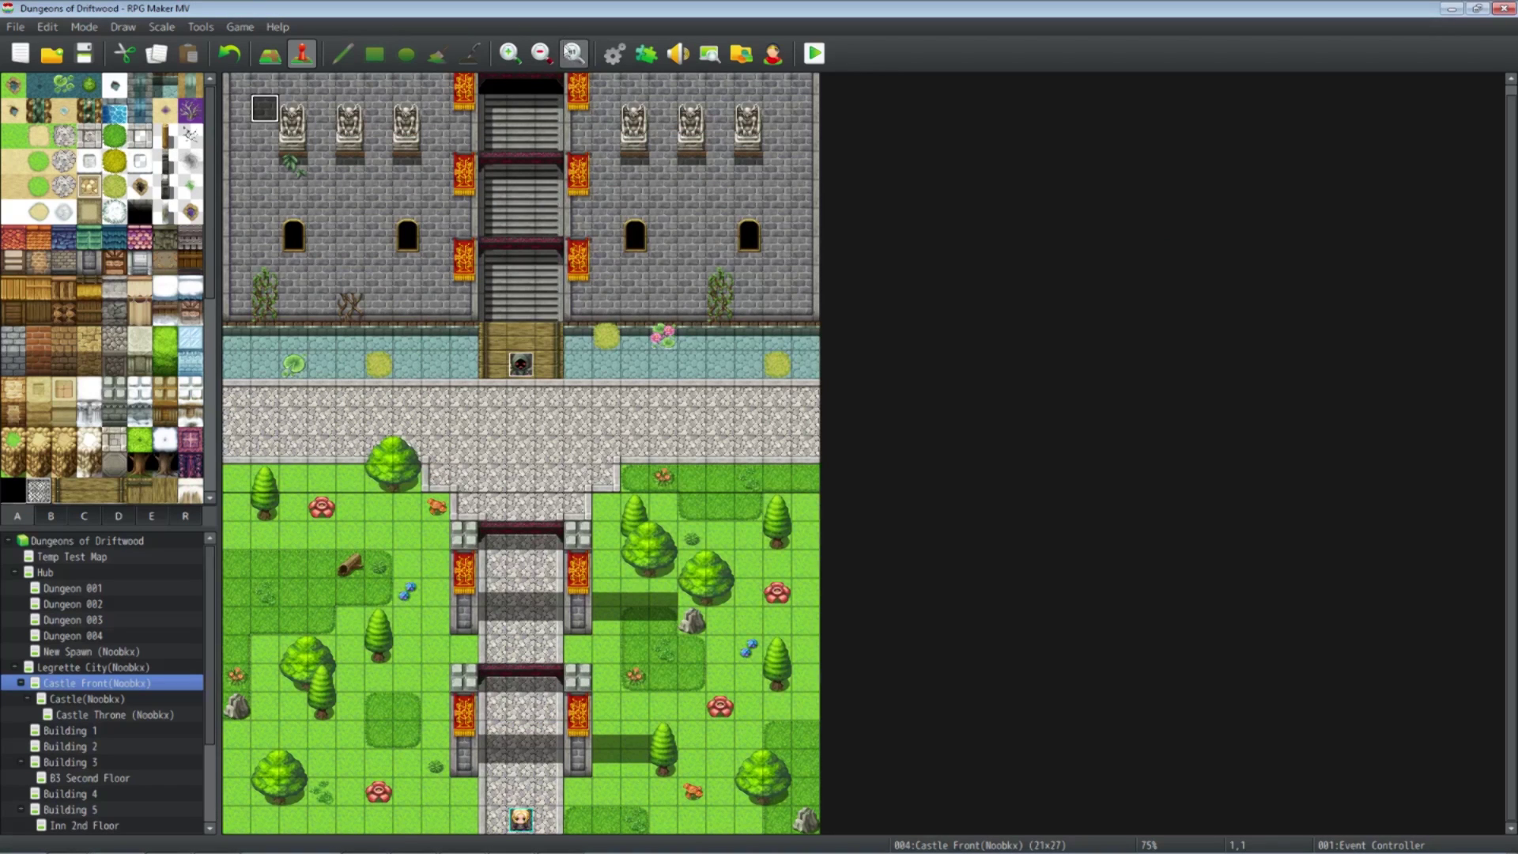
pyautogui.click(614, 54)
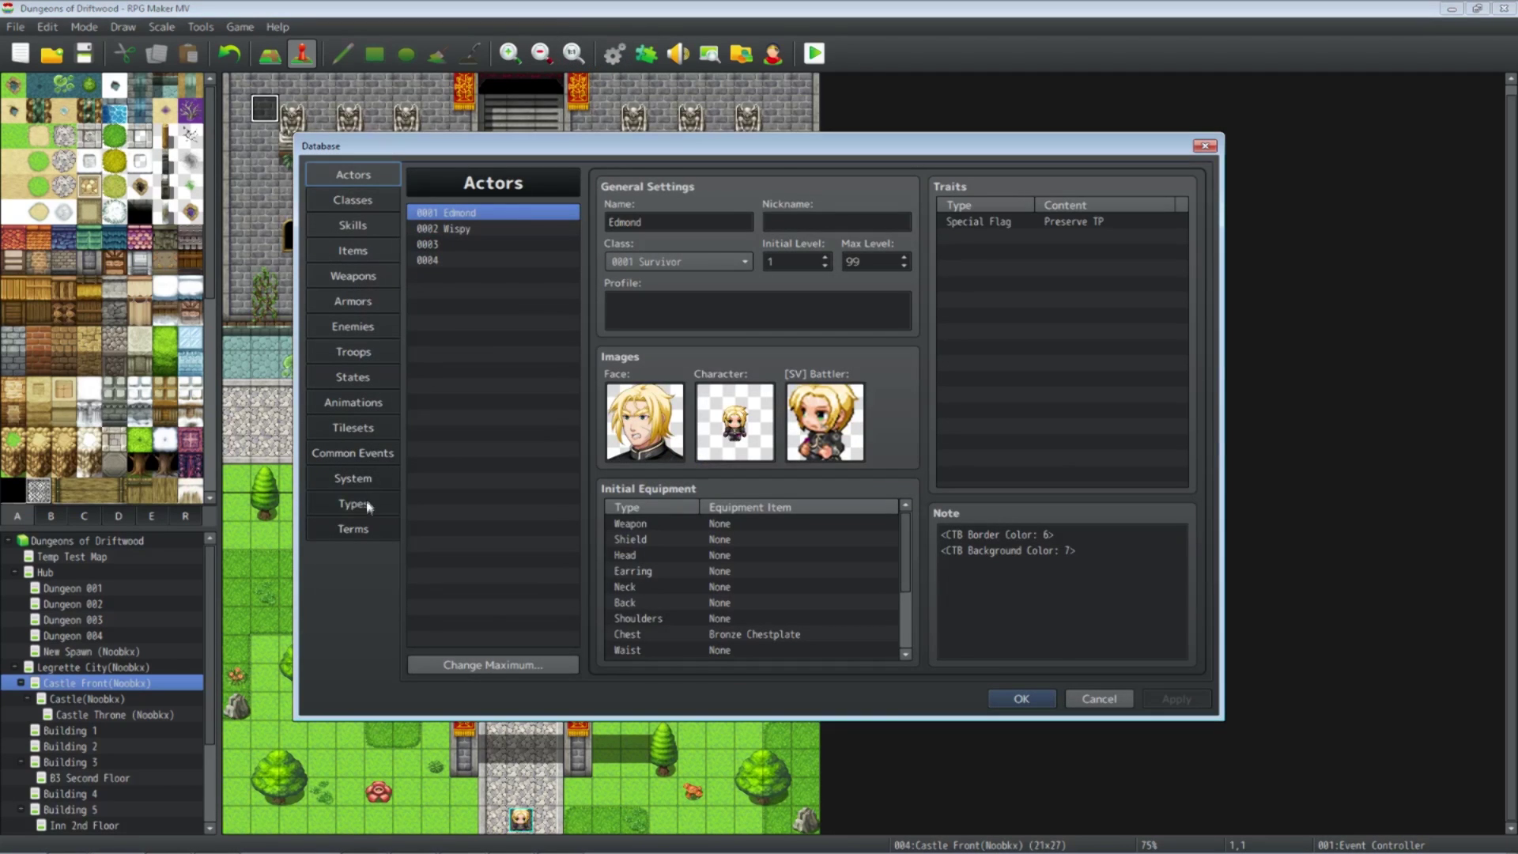
# Enable Start Transparent in the Database's System settings, then reopen the Event Controller event
pyautogui.click(367, 506)
pyautogui.click(354, 479)
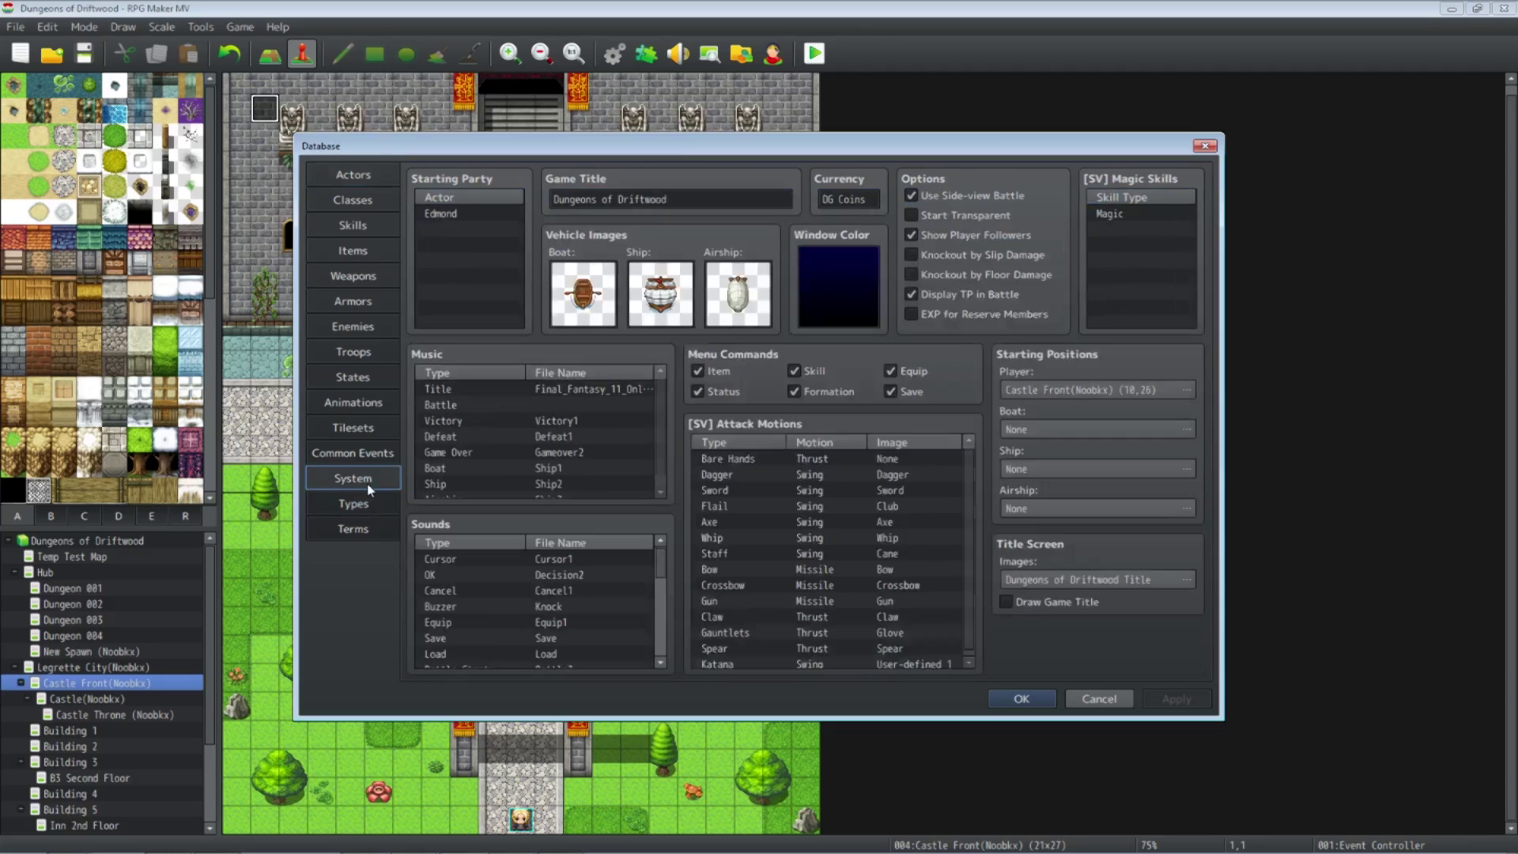
pyautogui.click(917, 215)
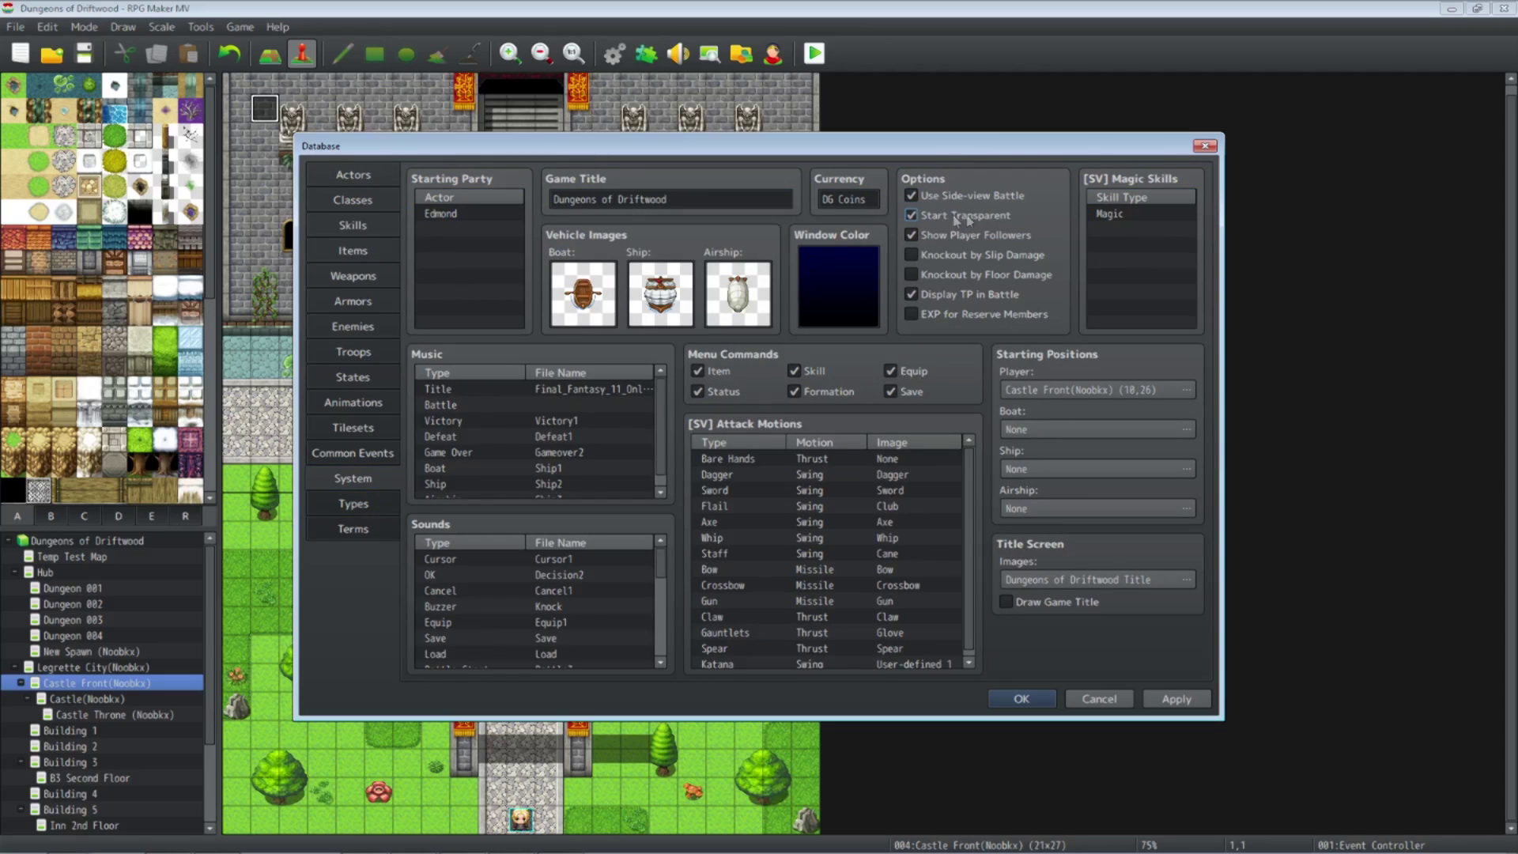
pyautogui.click(1023, 706)
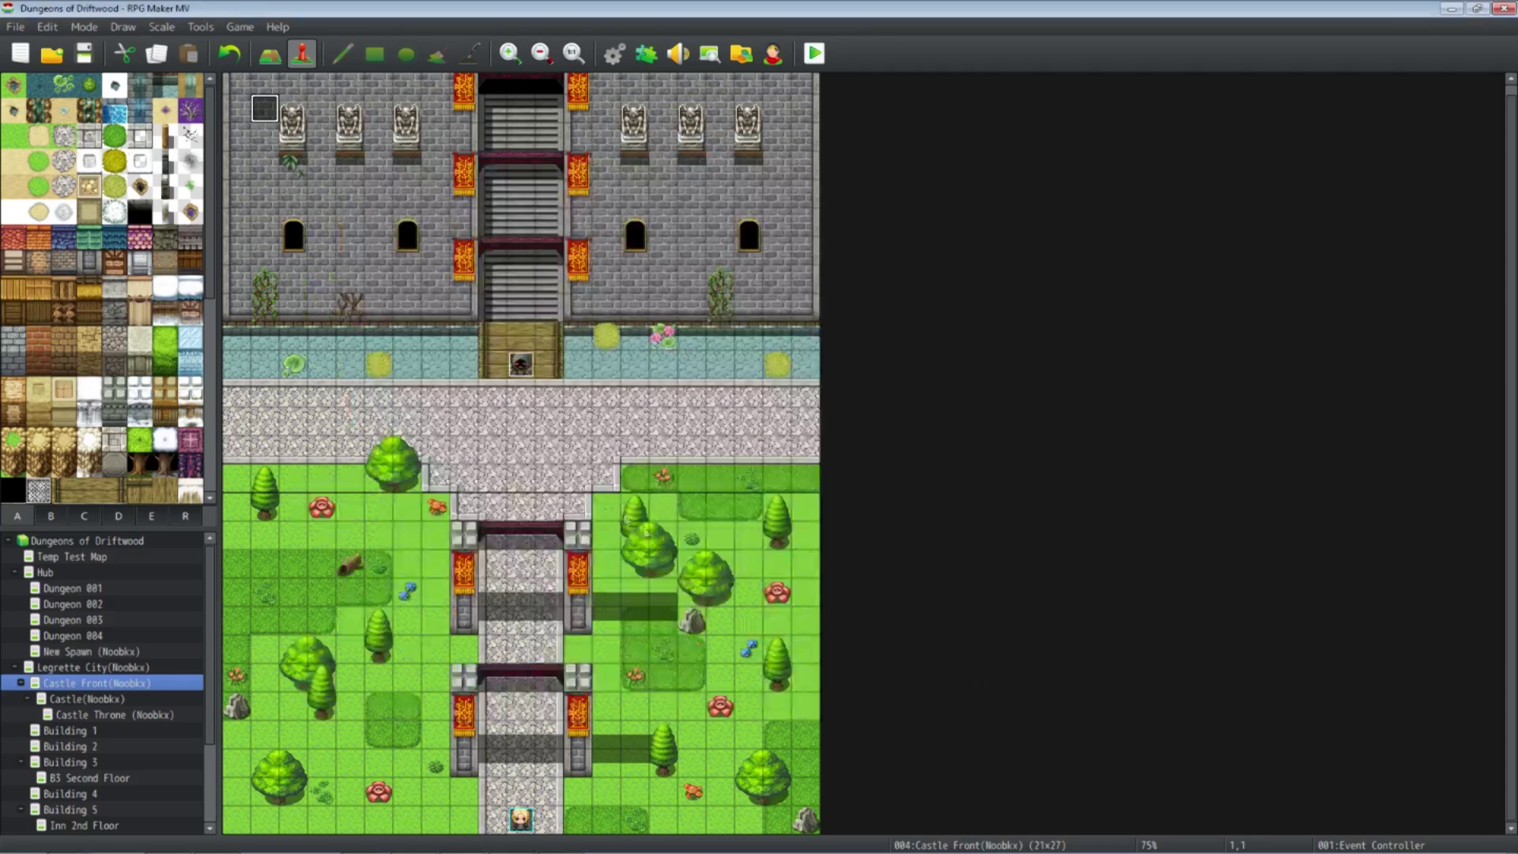
pyautogui.doubleClick(265, 111)
# Browse Event Commands without adding one, then edit page 1's Text(S) scrolling text command
pyautogui.click(715, 279)
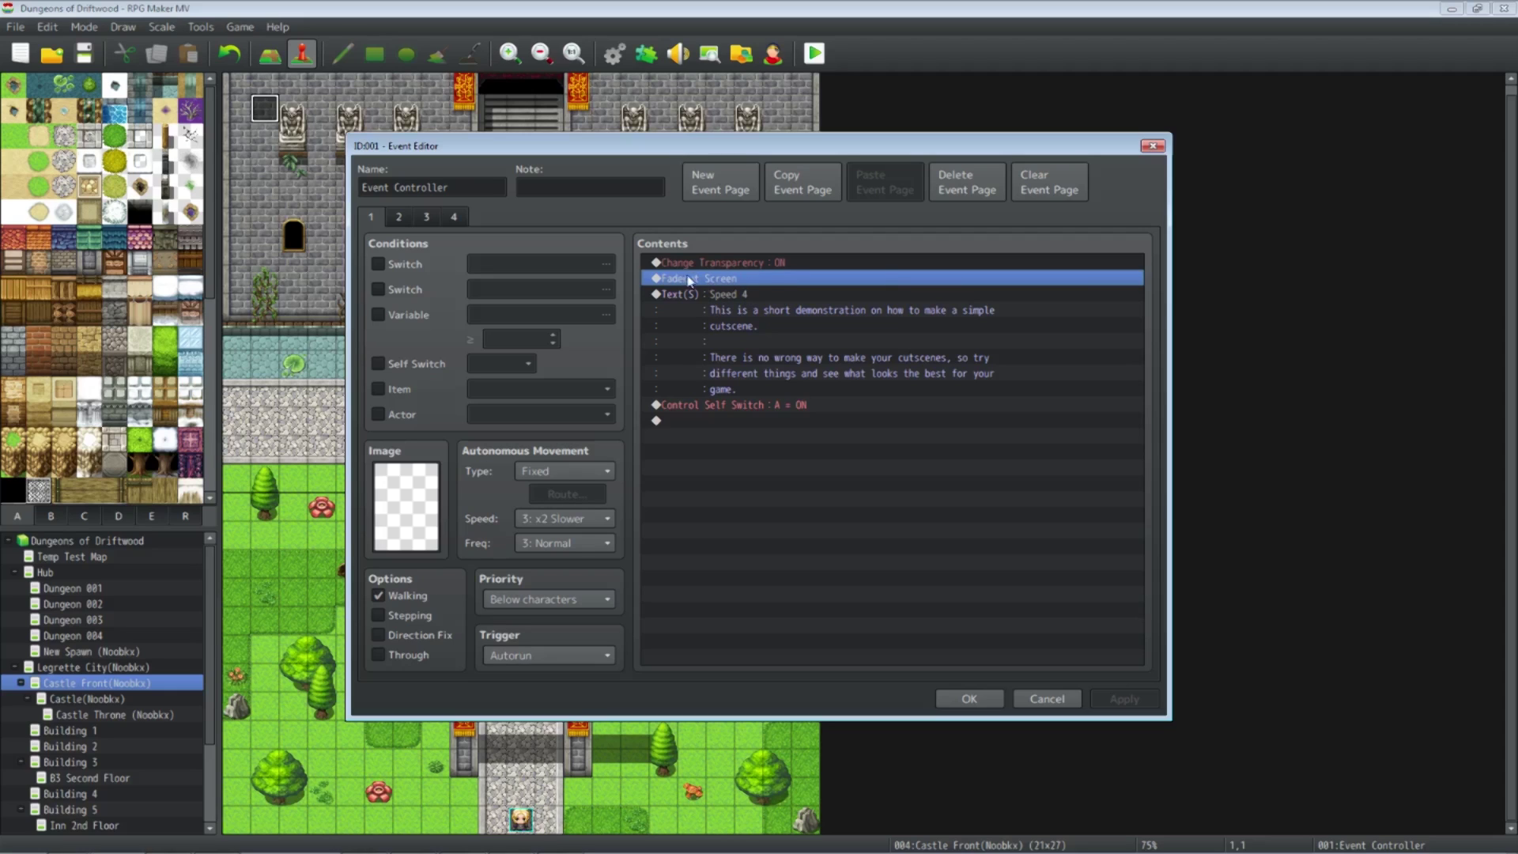
pyautogui.rightClick(709, 423)
pyautogui.click(735, 431)
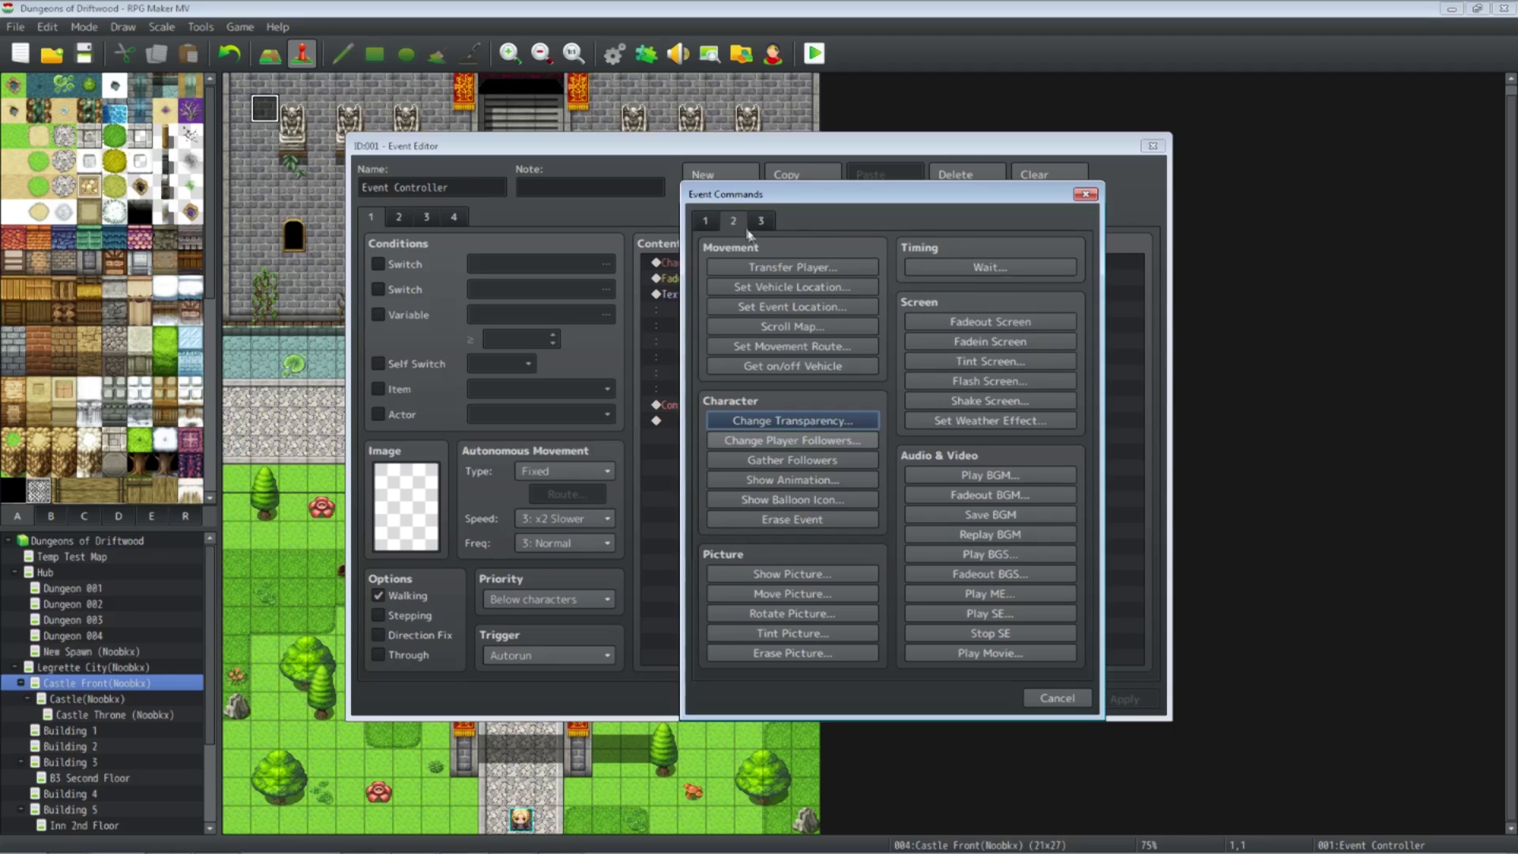
pyautogui.click(1056, 698)
pyautogui.click(742, 296)
pyautogui.rightClick(743, 297)
pyautogui.click(780, 324)
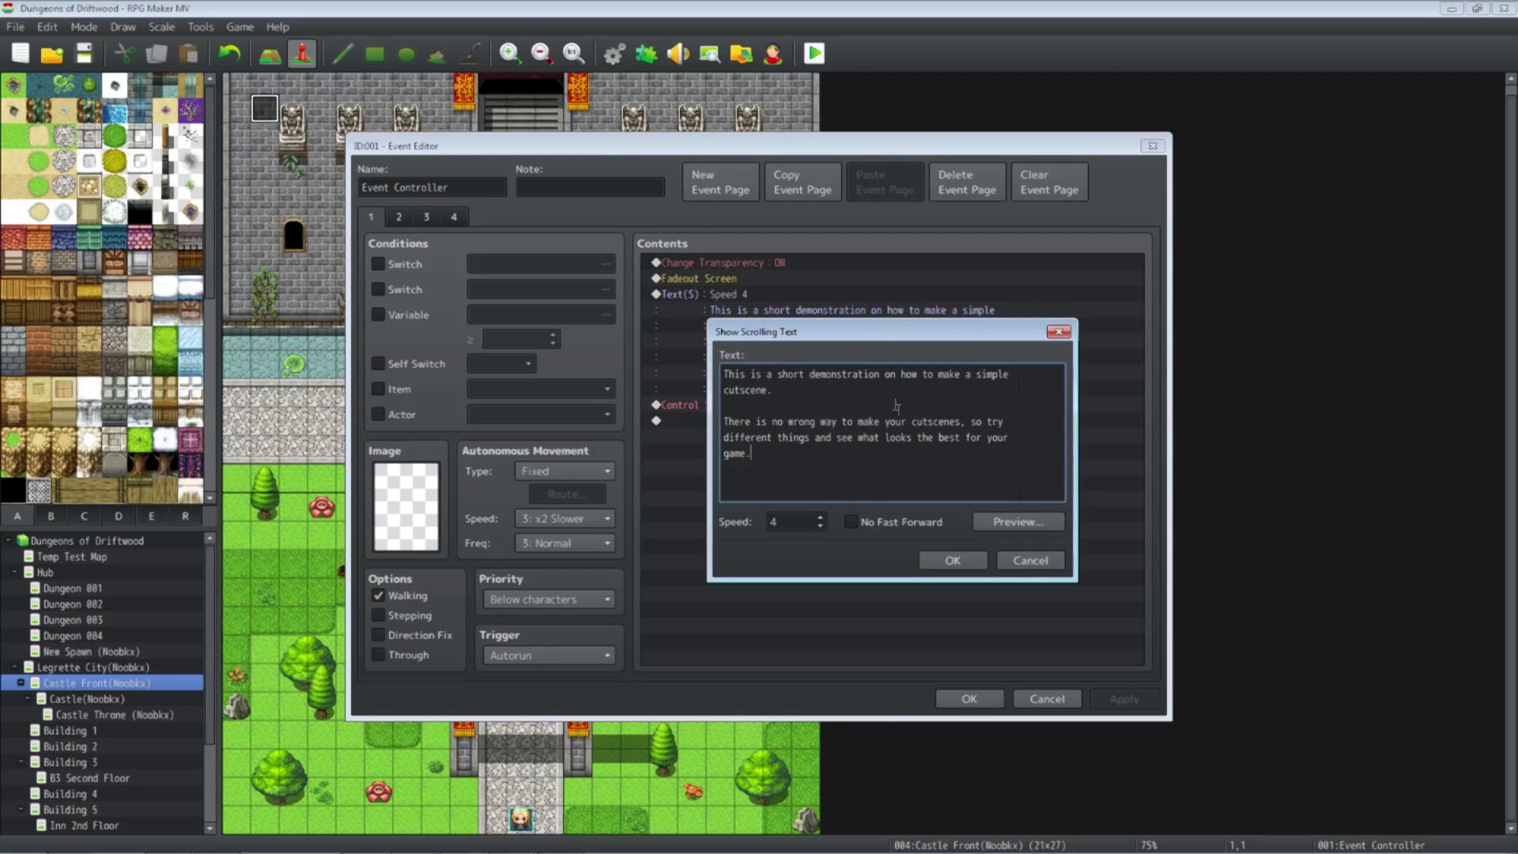
# Select and move through the scrolling message text in Show Scrolling Text
pyautogui.moveTo(830, 467); pyautogui.dragTo(763, 374)
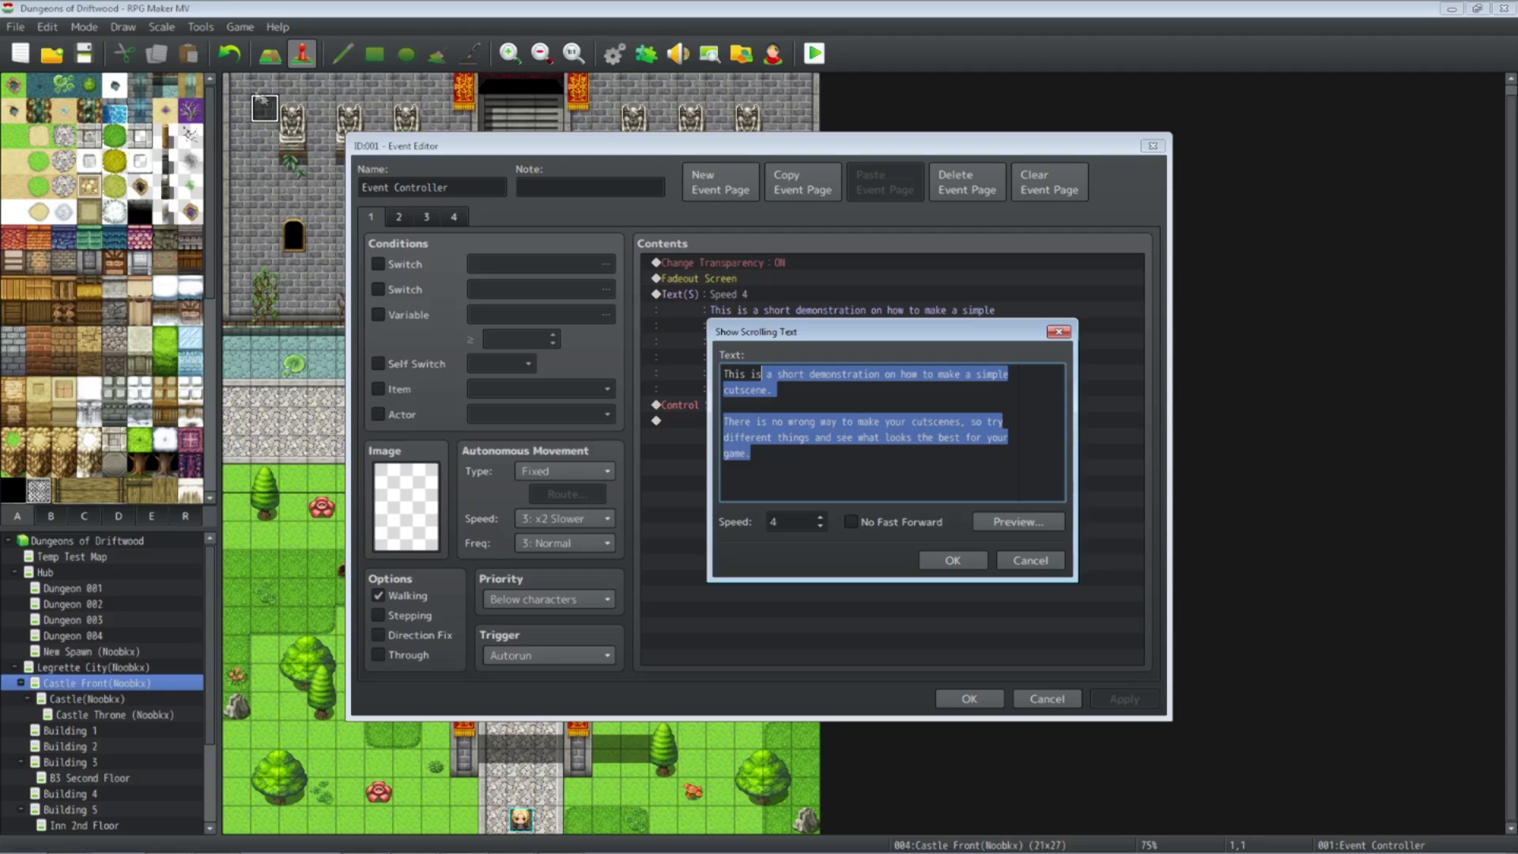
pyautogui.click(756, 382)
pyautogui.tripleClick(812, 395)
pyautogui.moveTo(842, 438); pyautogui.dragTo(917, 451)
pyautogui.hotkey('ctrl', 'a')
pyautogui.hotkey('ctrl', 'Home')
pyautogui.click(826, 491)
# Keep speed 4, tick No Fast Forward, and save the Event Controller changes
pyautogui.click(820, 516)
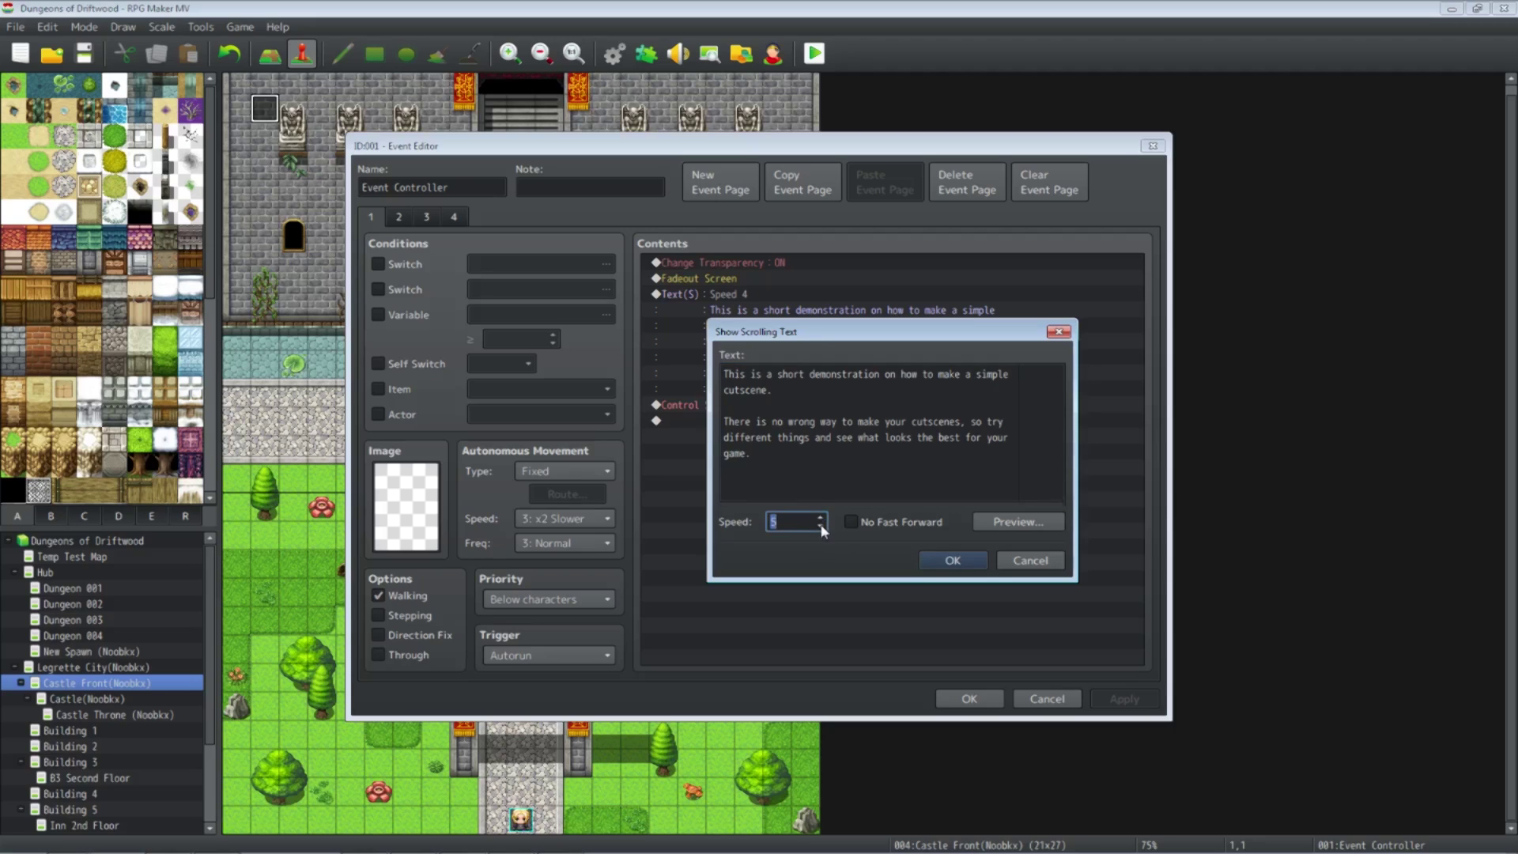
pyautogui.click(852, 521)
pyautogui.click(953, 560)
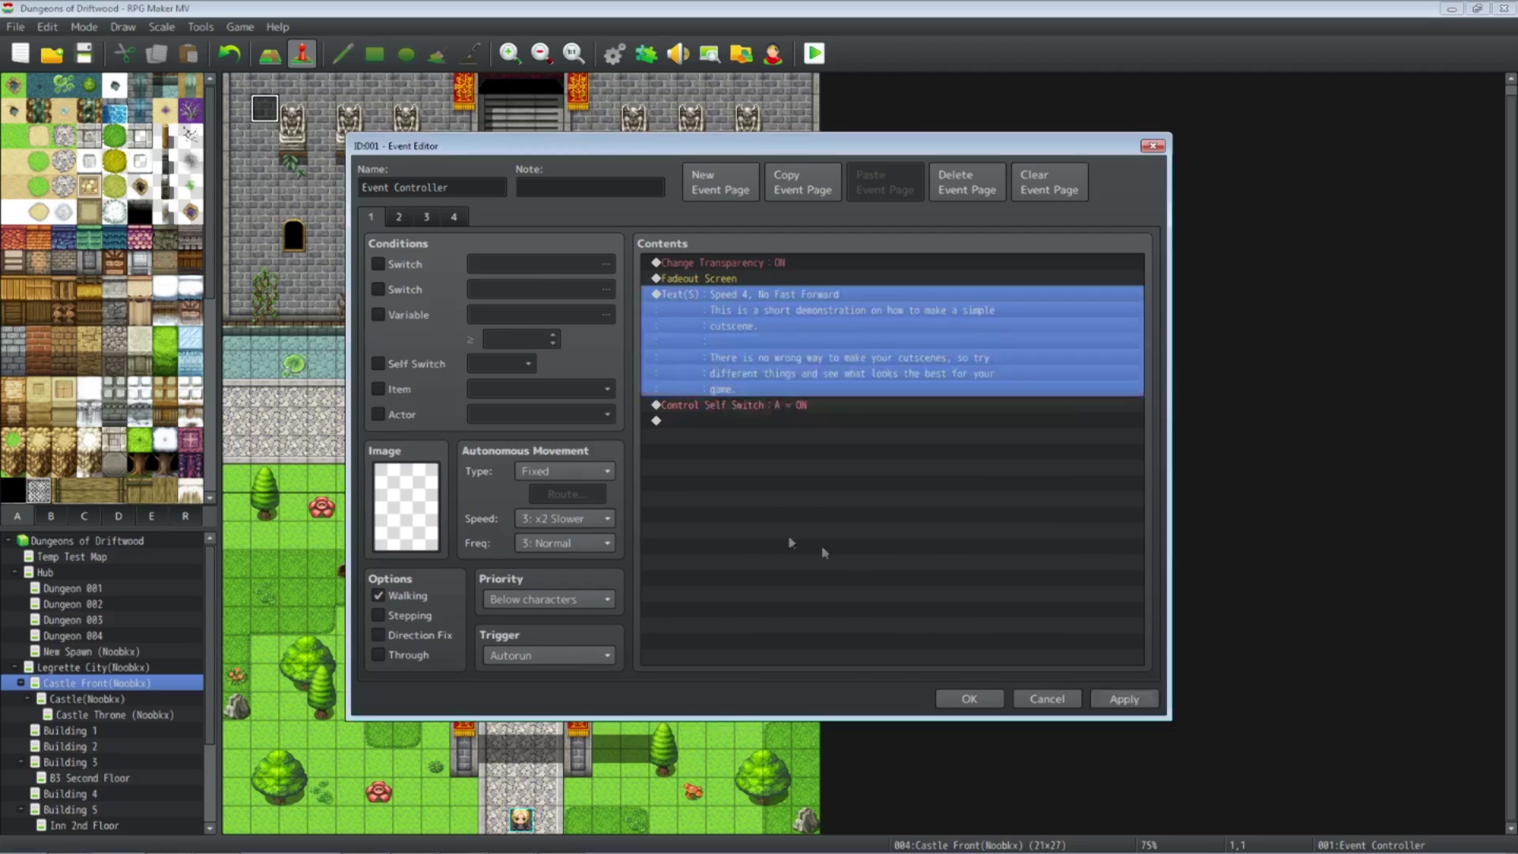
pyautogui.click(710, 406)
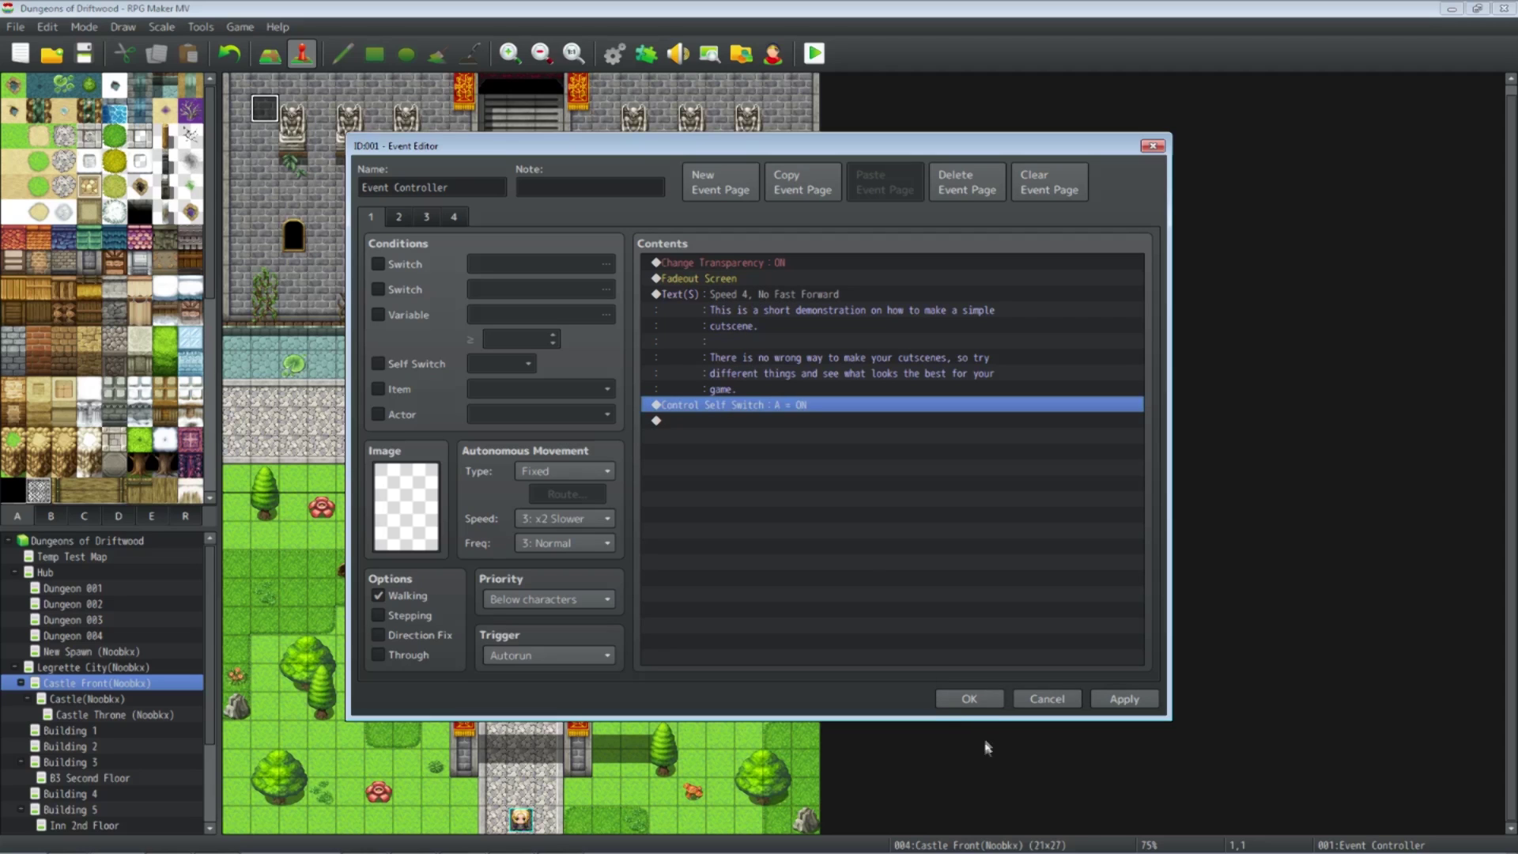
pyautogui.click(966, 697)
pyautogui.press('F10')
pyautogui.moveTo(1055, 251); pyautogui.dragTo(1071, 638)
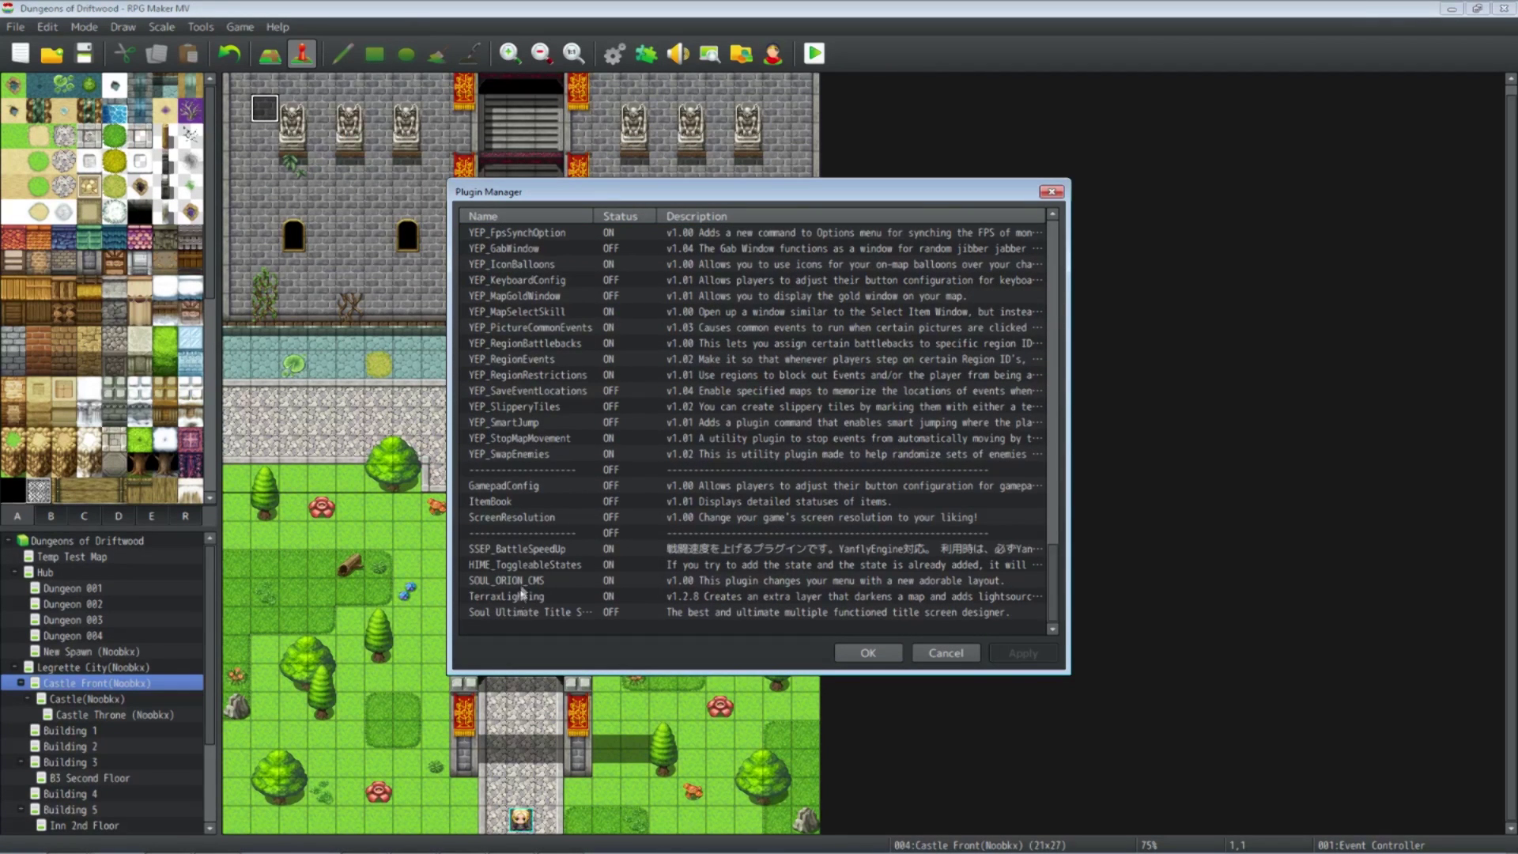
pyautogui.doubleClick(527, 548)
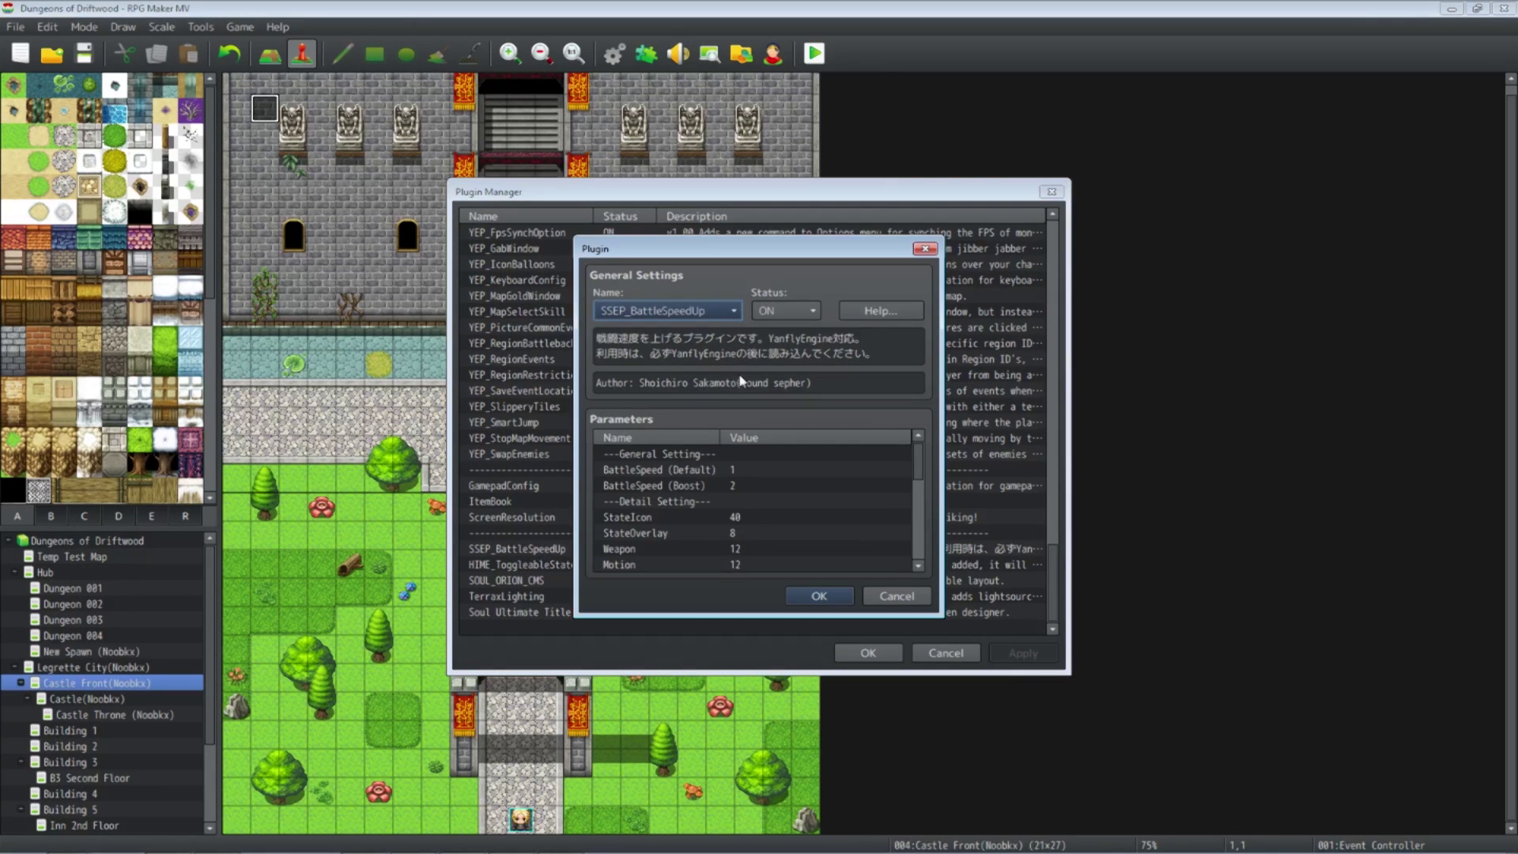
pyautogui.moveTo(918, 468)
pyautogui.mouseDown()
pyautogui.moveTo(923, 567)
pyautogui.moveTo(917, 452)
pyautogui.mouseUp()
pyautogui.click(814, 596)
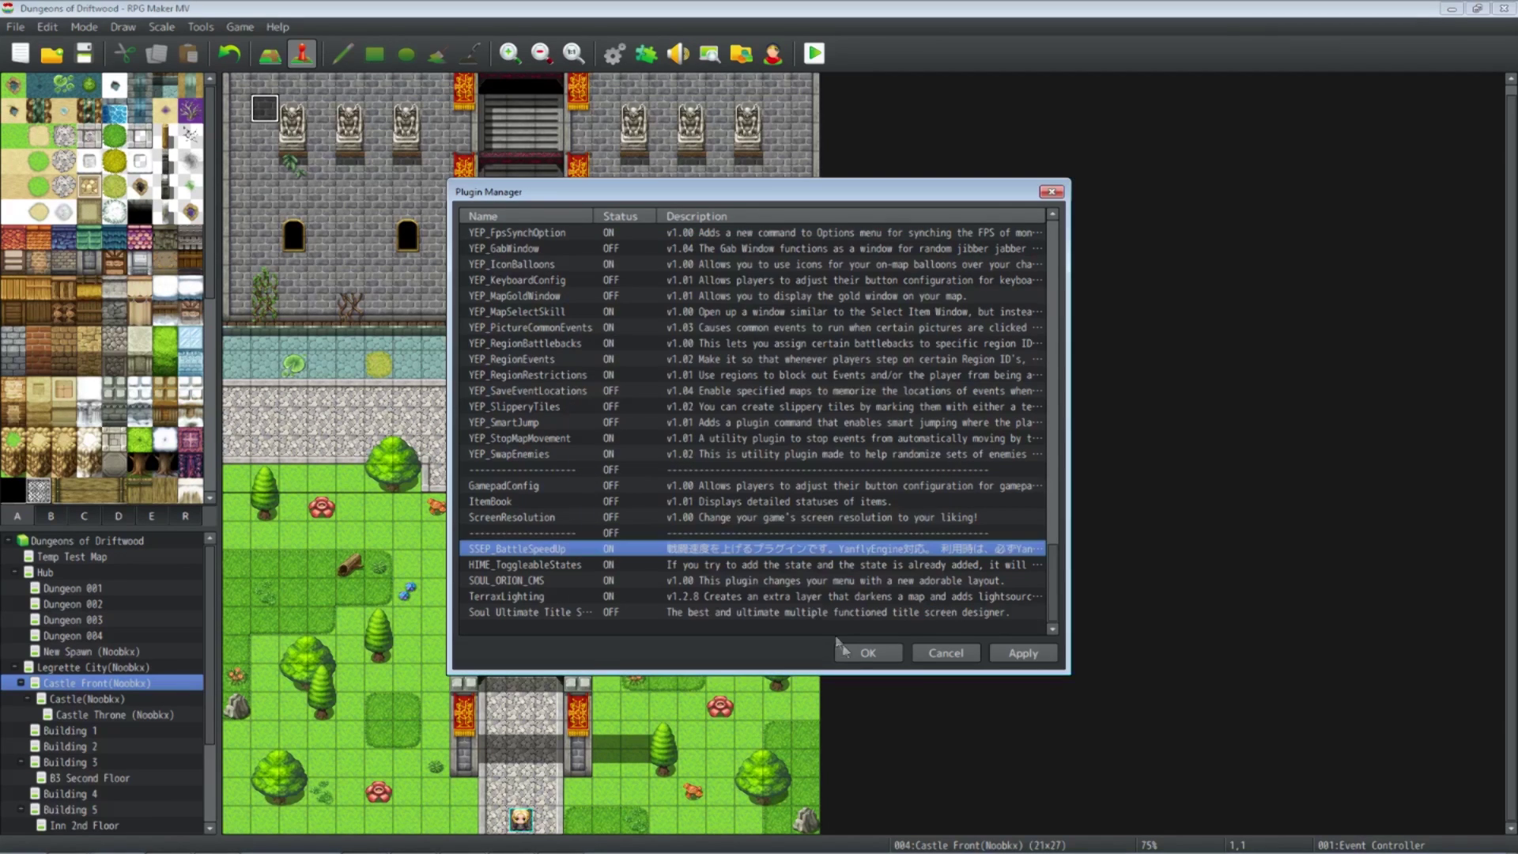
pyautogui.click(867, 653)
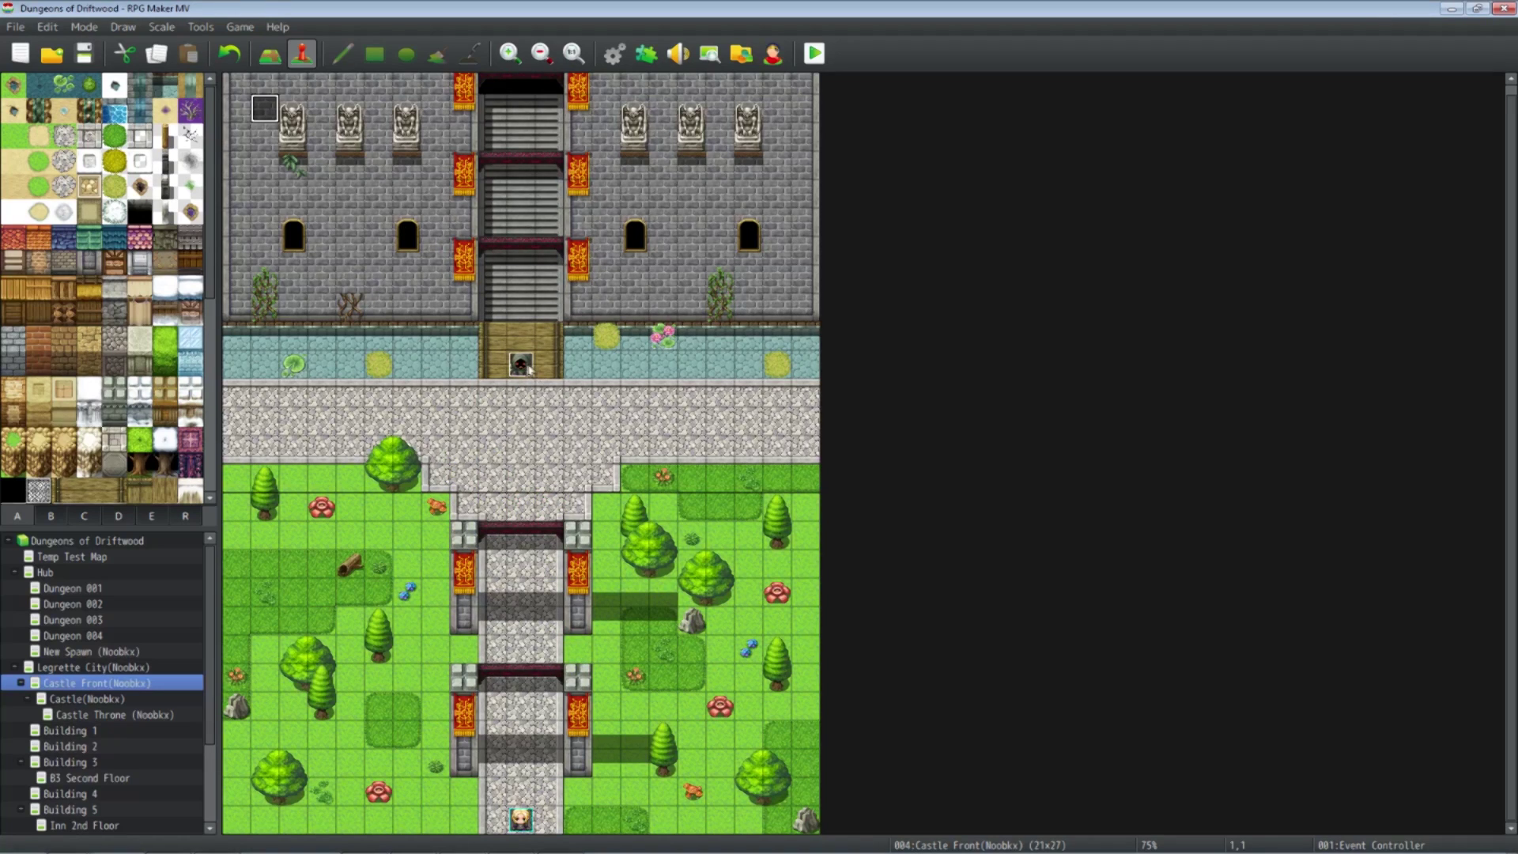
# Reopen the Event Controller and inspect page 1's Text(S) and Control Self Switch commands
pyautogui.press('Return')
pyautogui.click(772, 341)
pyautogui.click(781, 406)
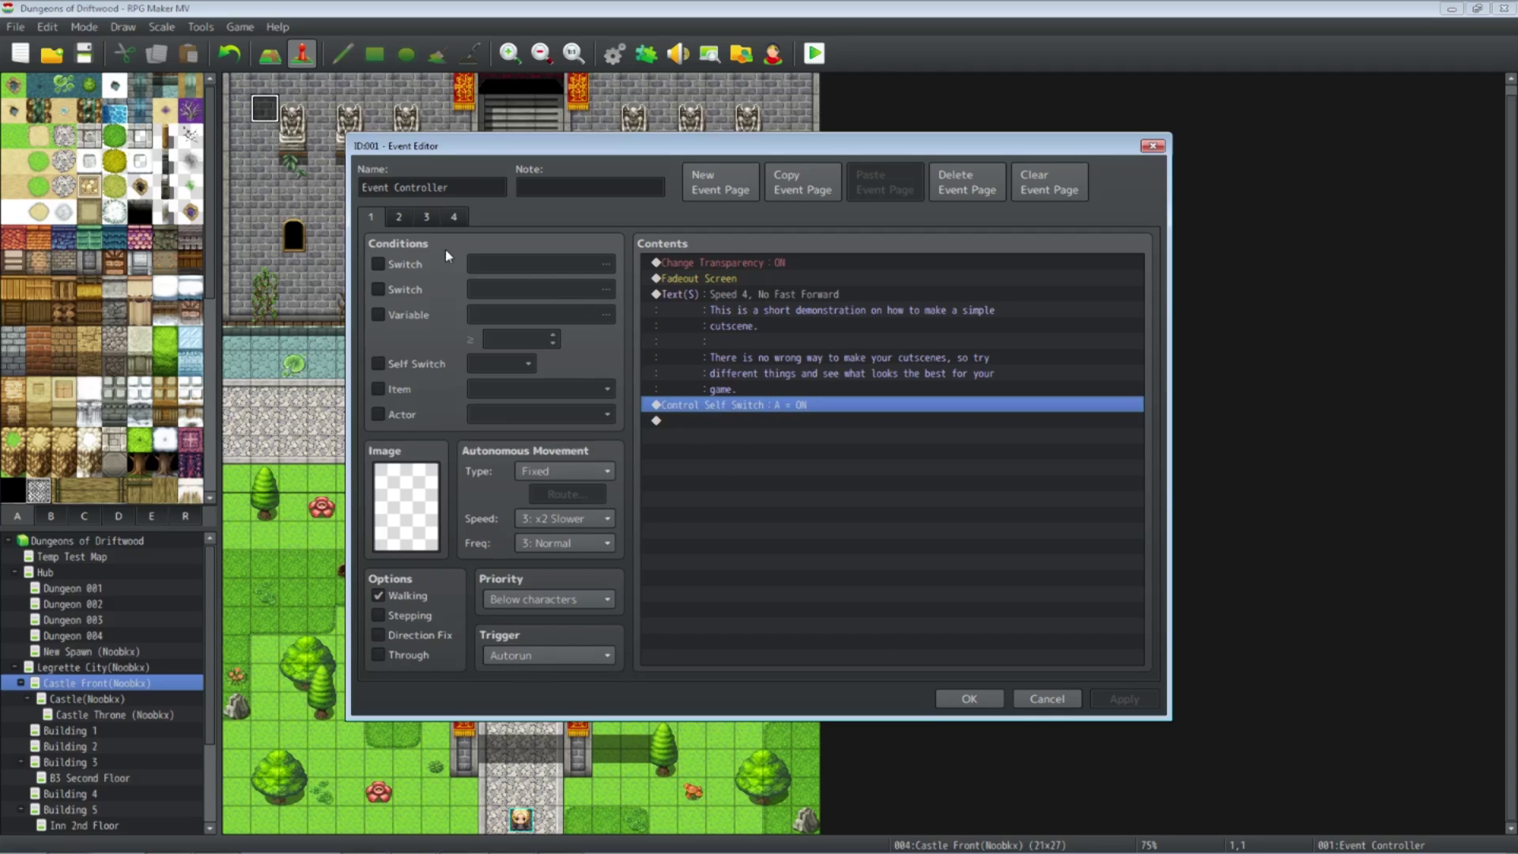
pyautogui.click(399, 218)
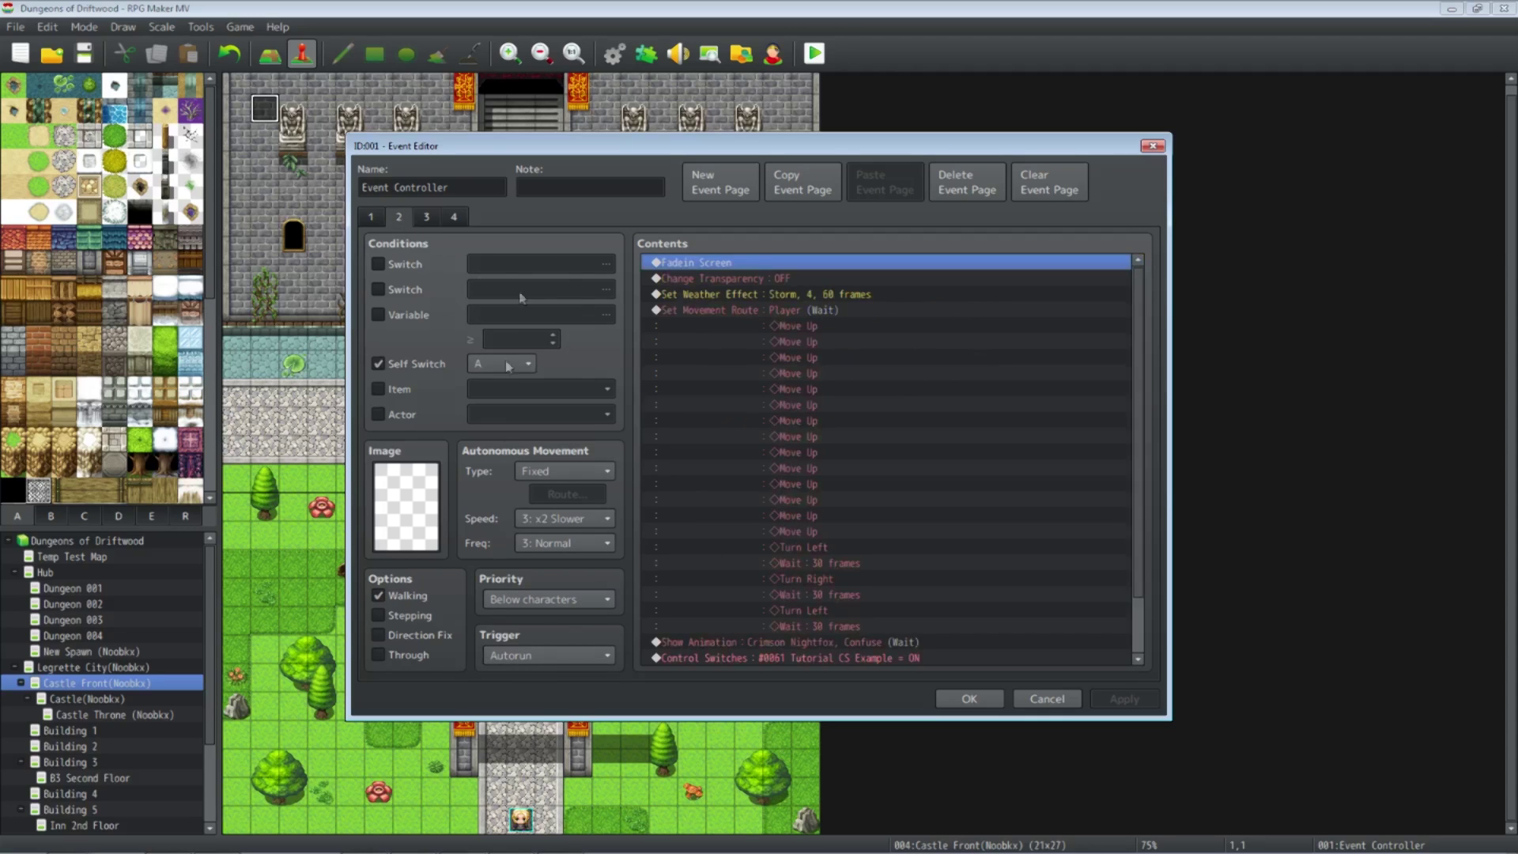
pyautogui.click(370, 218)
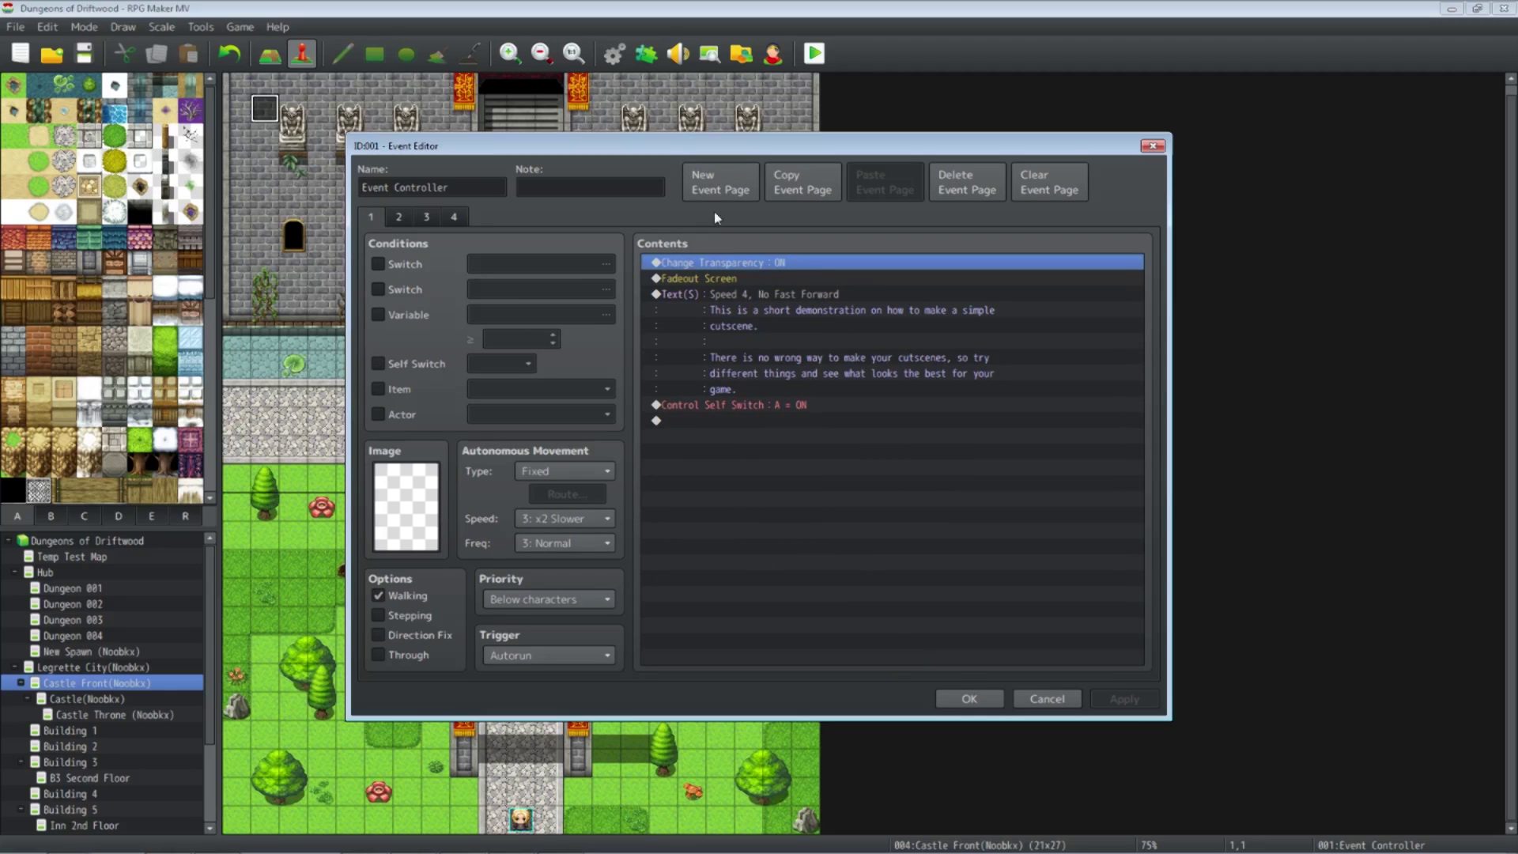
pyautogui.click(714, 298)
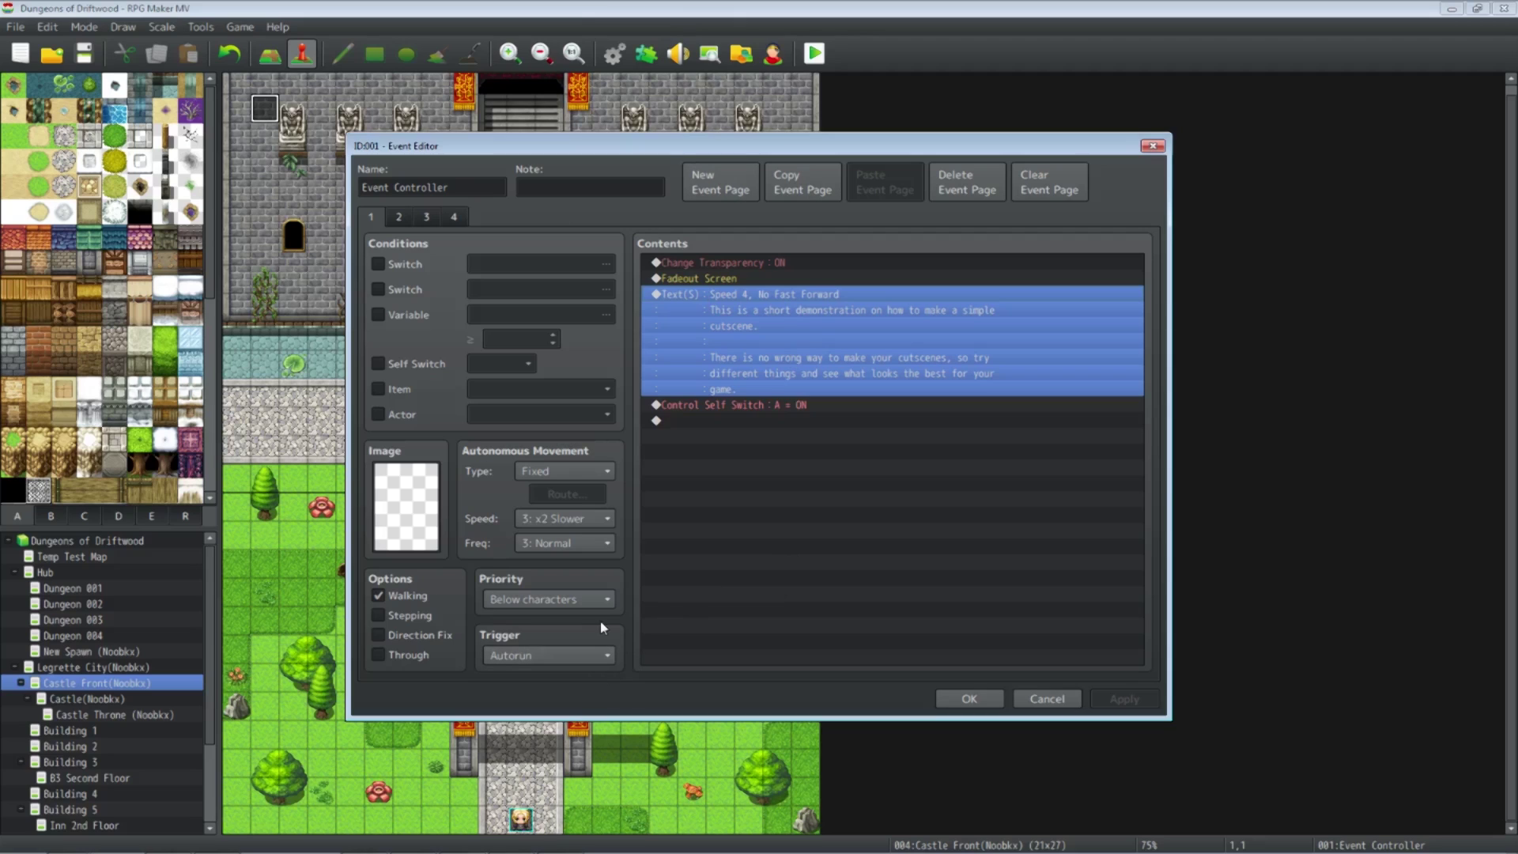
pyautogui.click(737, 405)
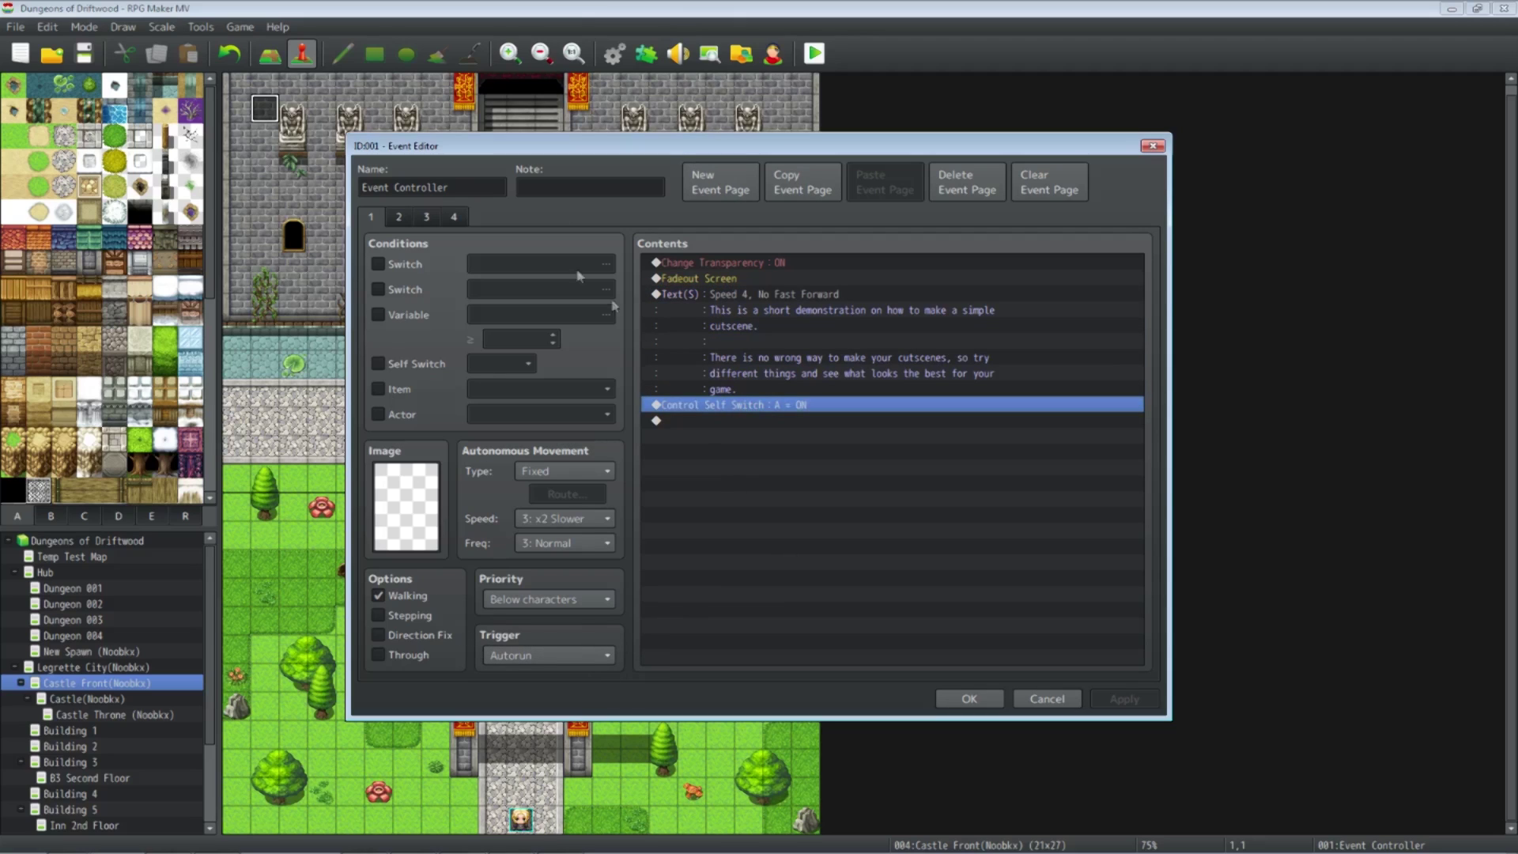
# Switch back and forth between the Event Controller's pages 1 and 2, ending on page 2
pyautogui.click(398, 218)
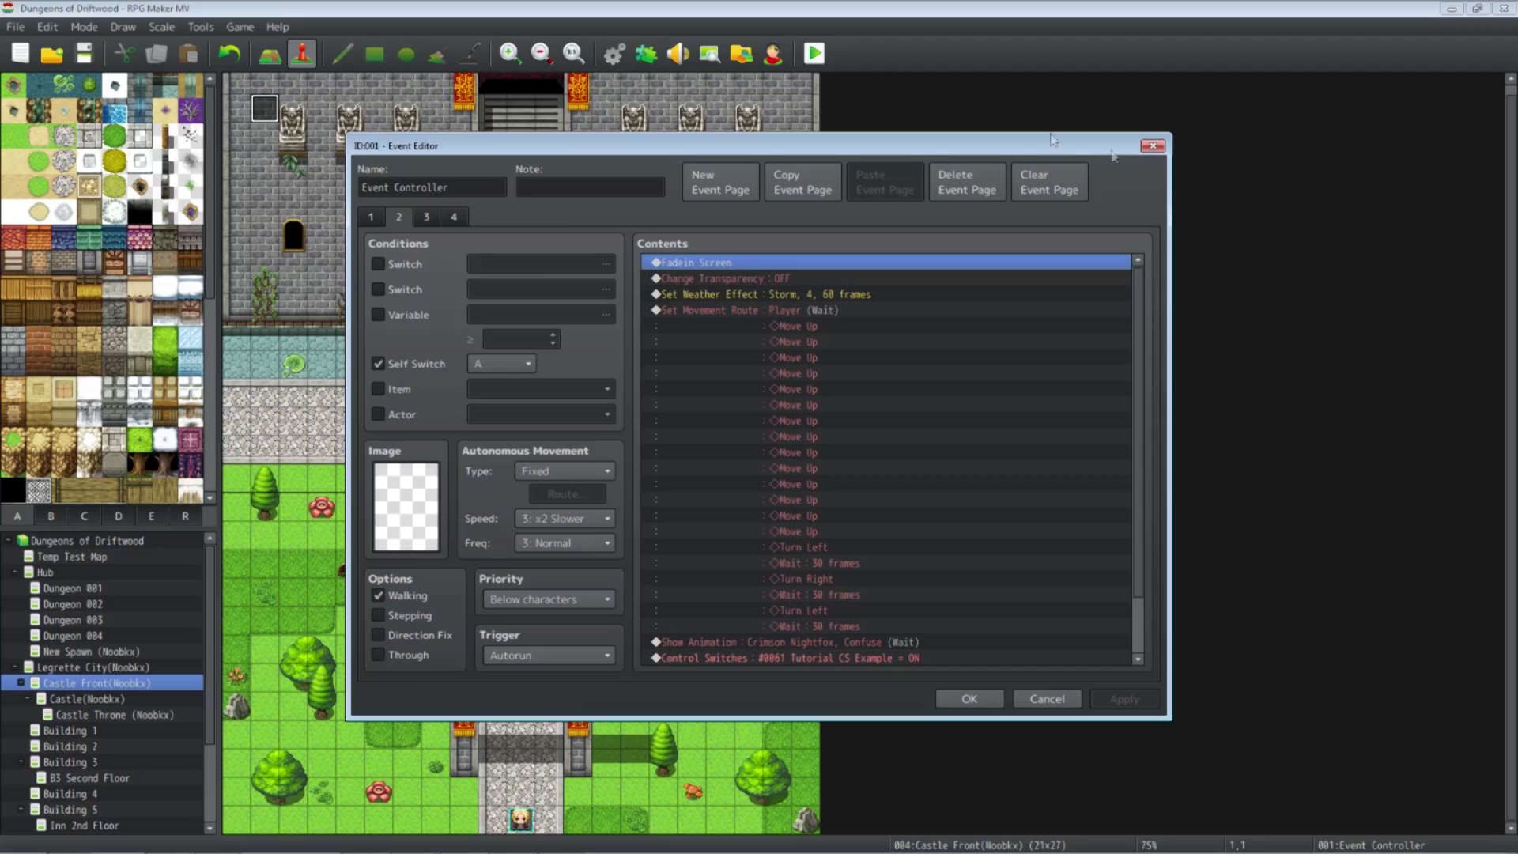
pyautogui.click(373, 218)
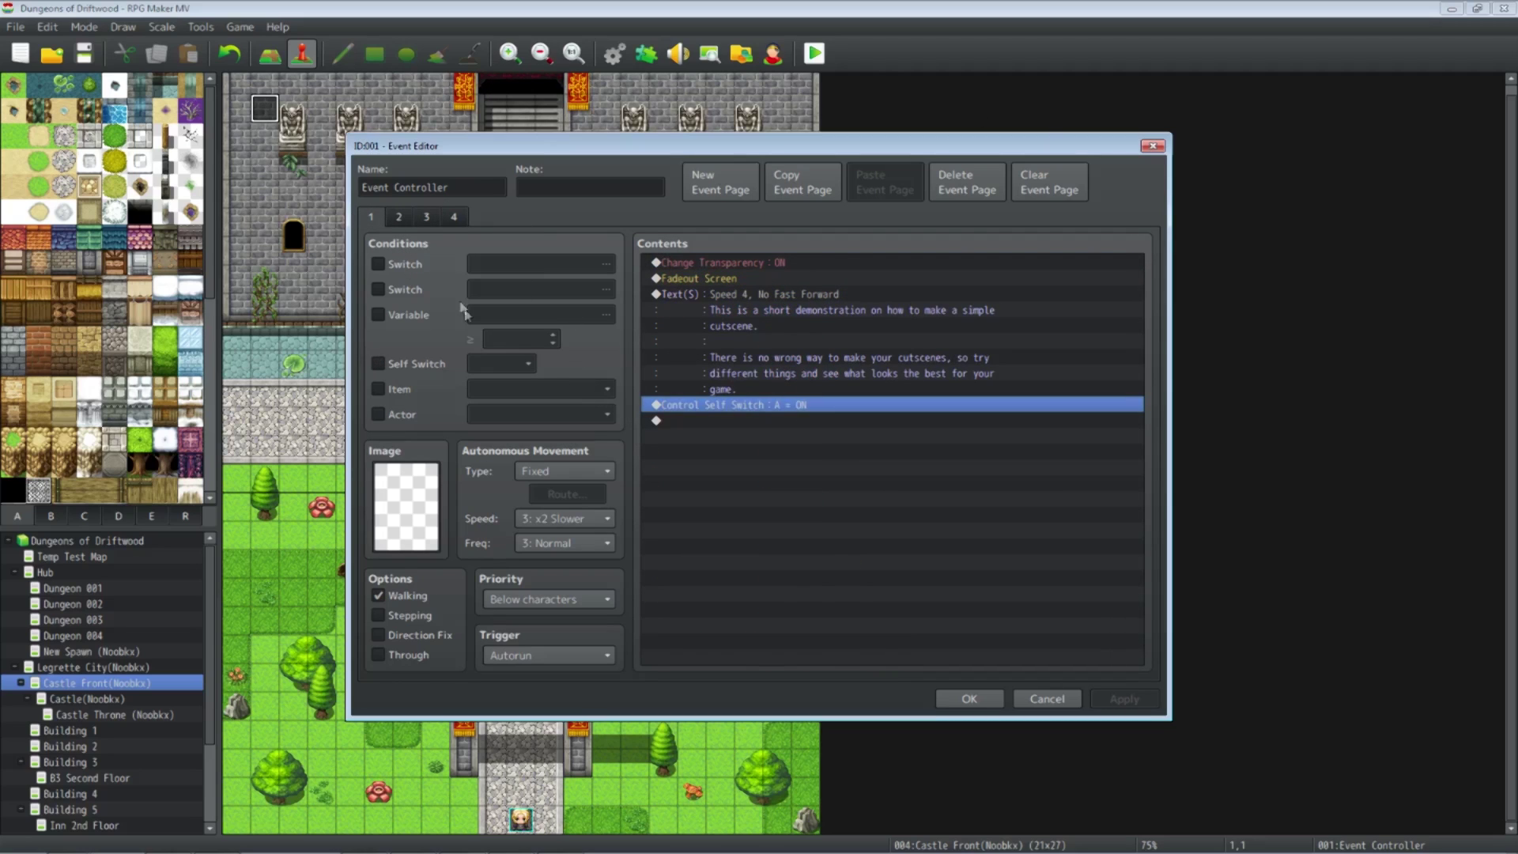
pyautogui.click(400, 220)
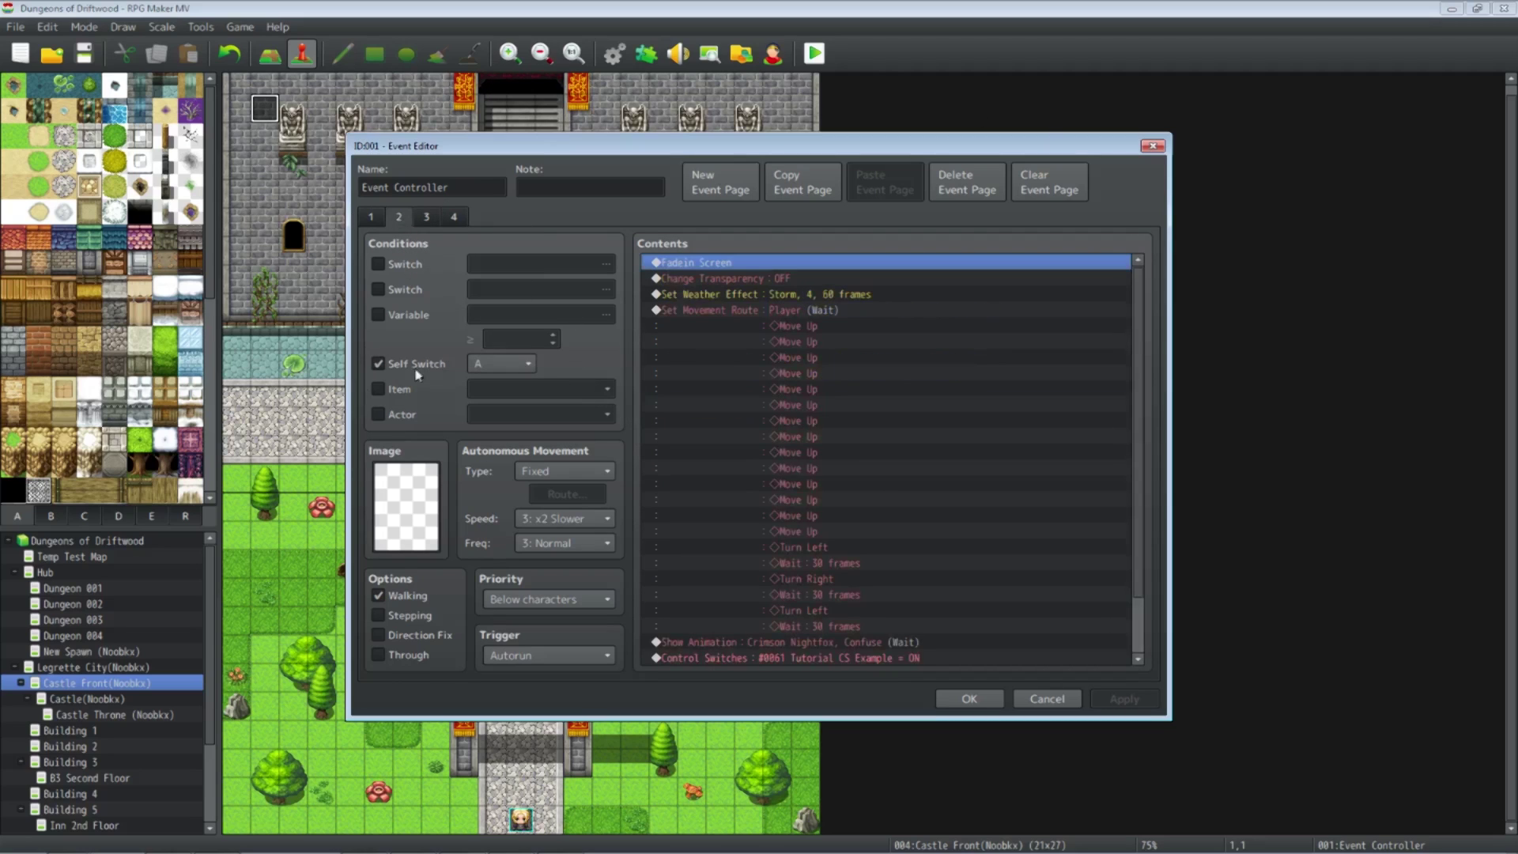
pyautogui.click(396, 220)
pyautogui.click(373, 220)
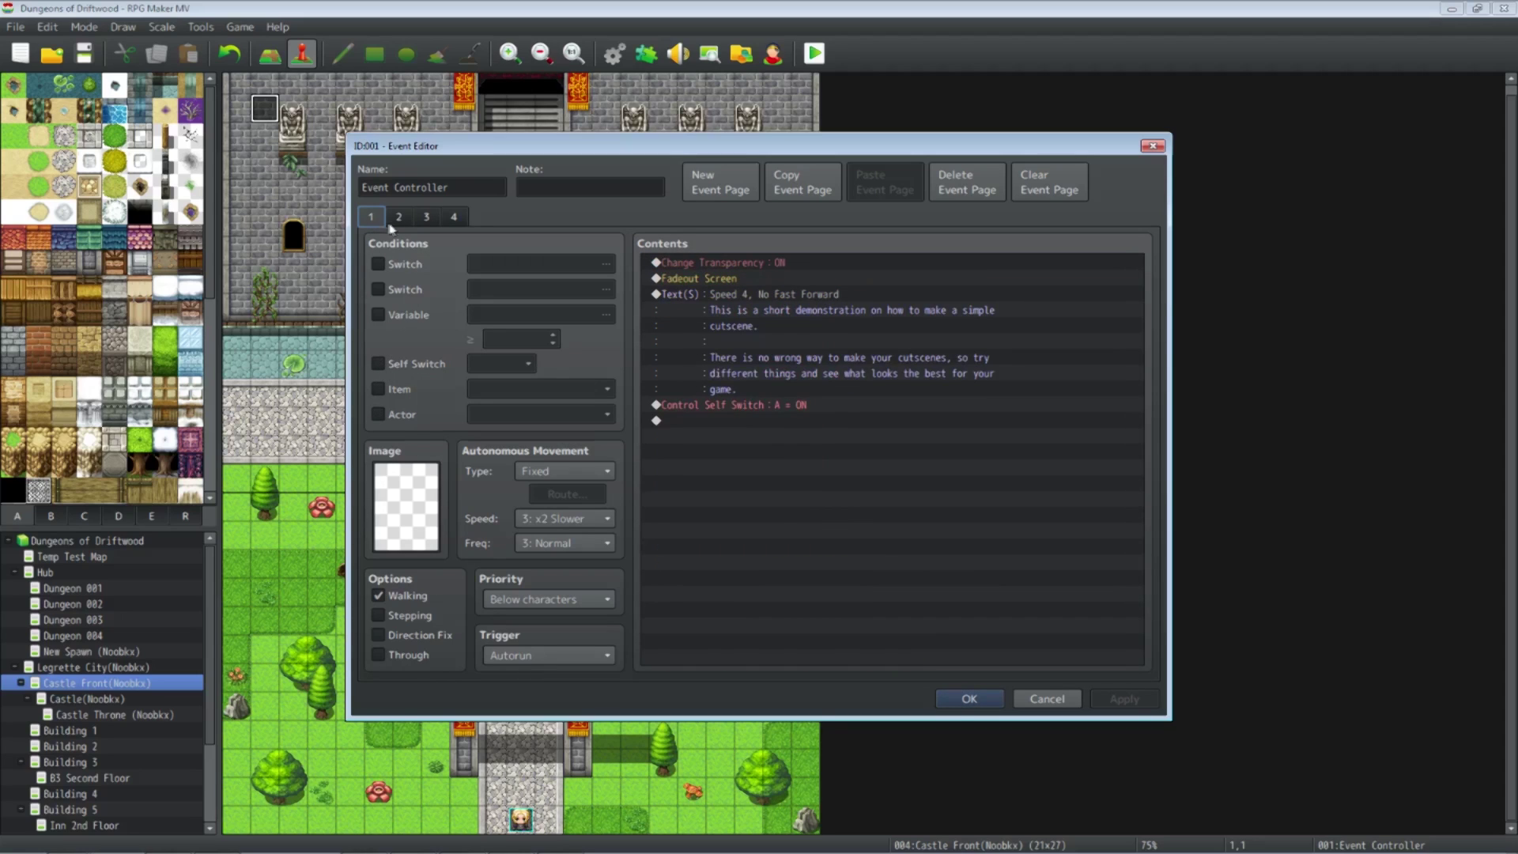
pyautogui.click(394, 221)
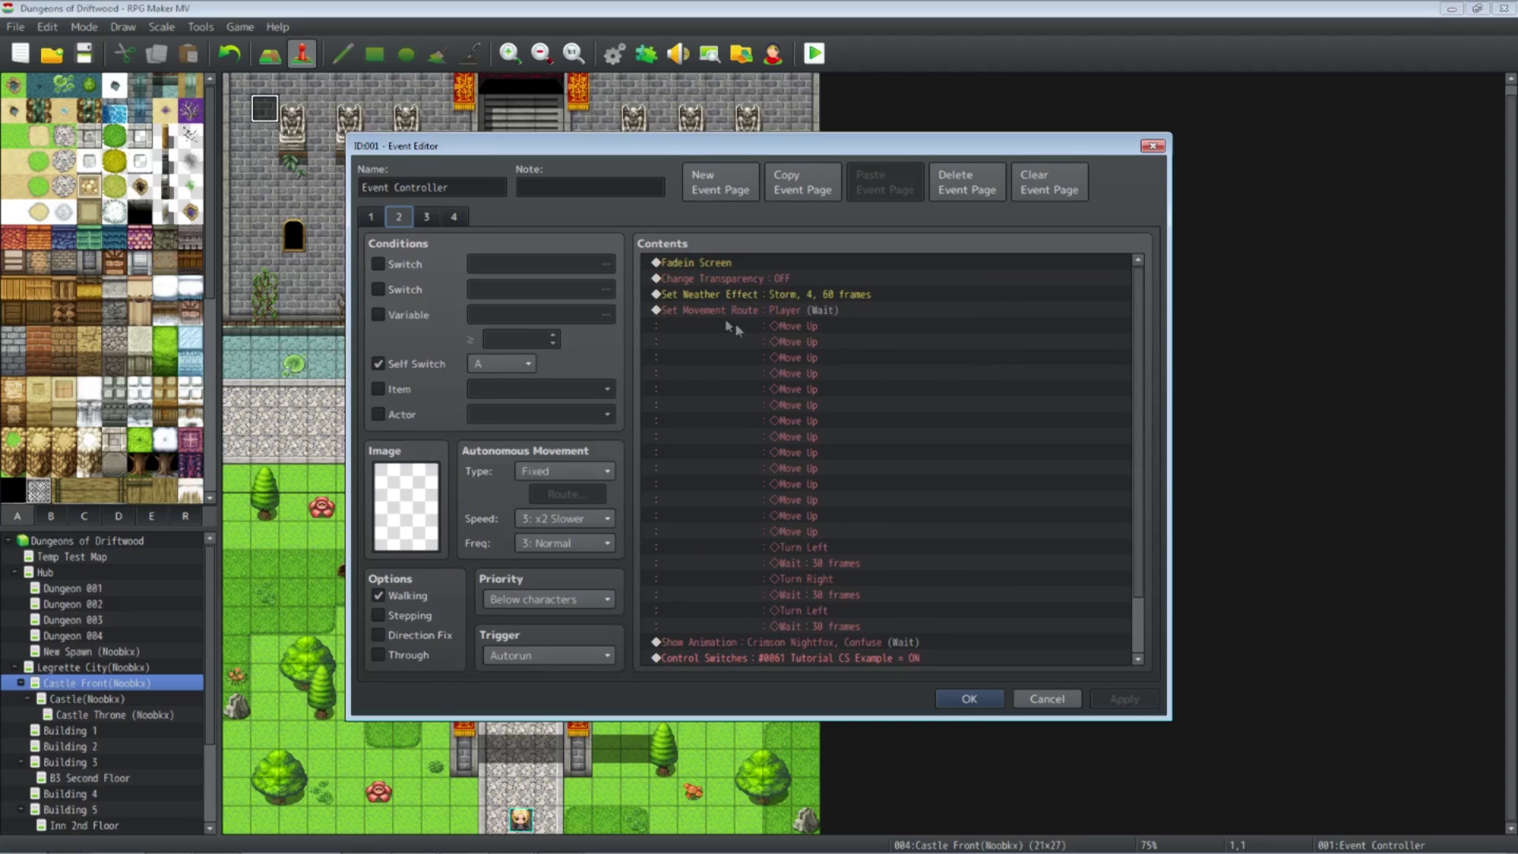
pyautogui.click(372, 218)
pyautogui.click(393, 220)
# Select page 2's Fadein, Transparency OFF and Storm weather commands, bringing up the weather command's options
pyautogui.click(690, 269)
pyautogui.click(735, 283)
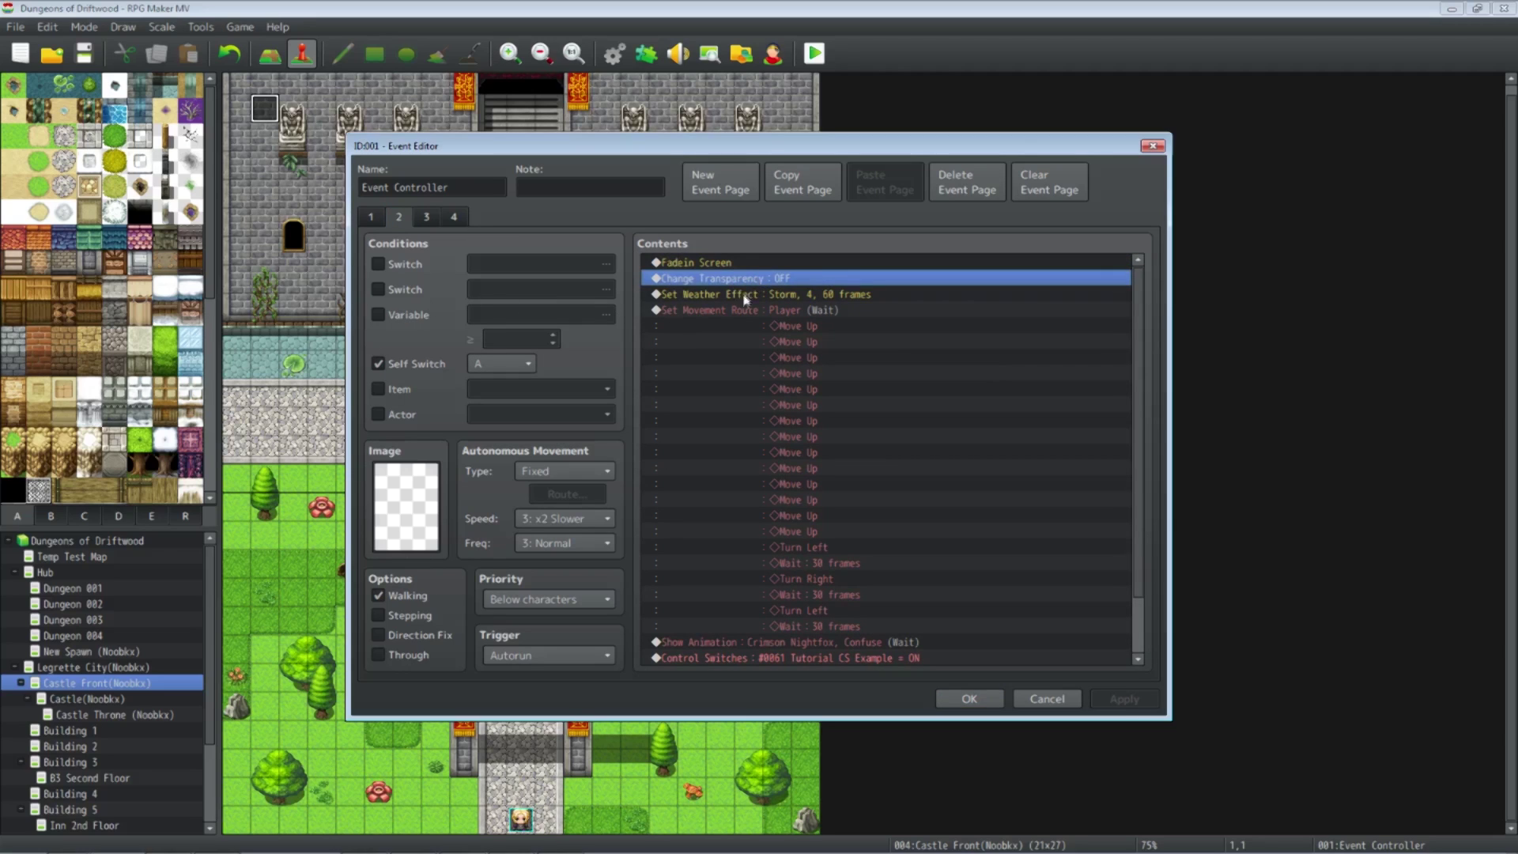
pyautogui.click(736, 267)
pyautogui.click(739, 283)
pyautogui.click(741, 297)
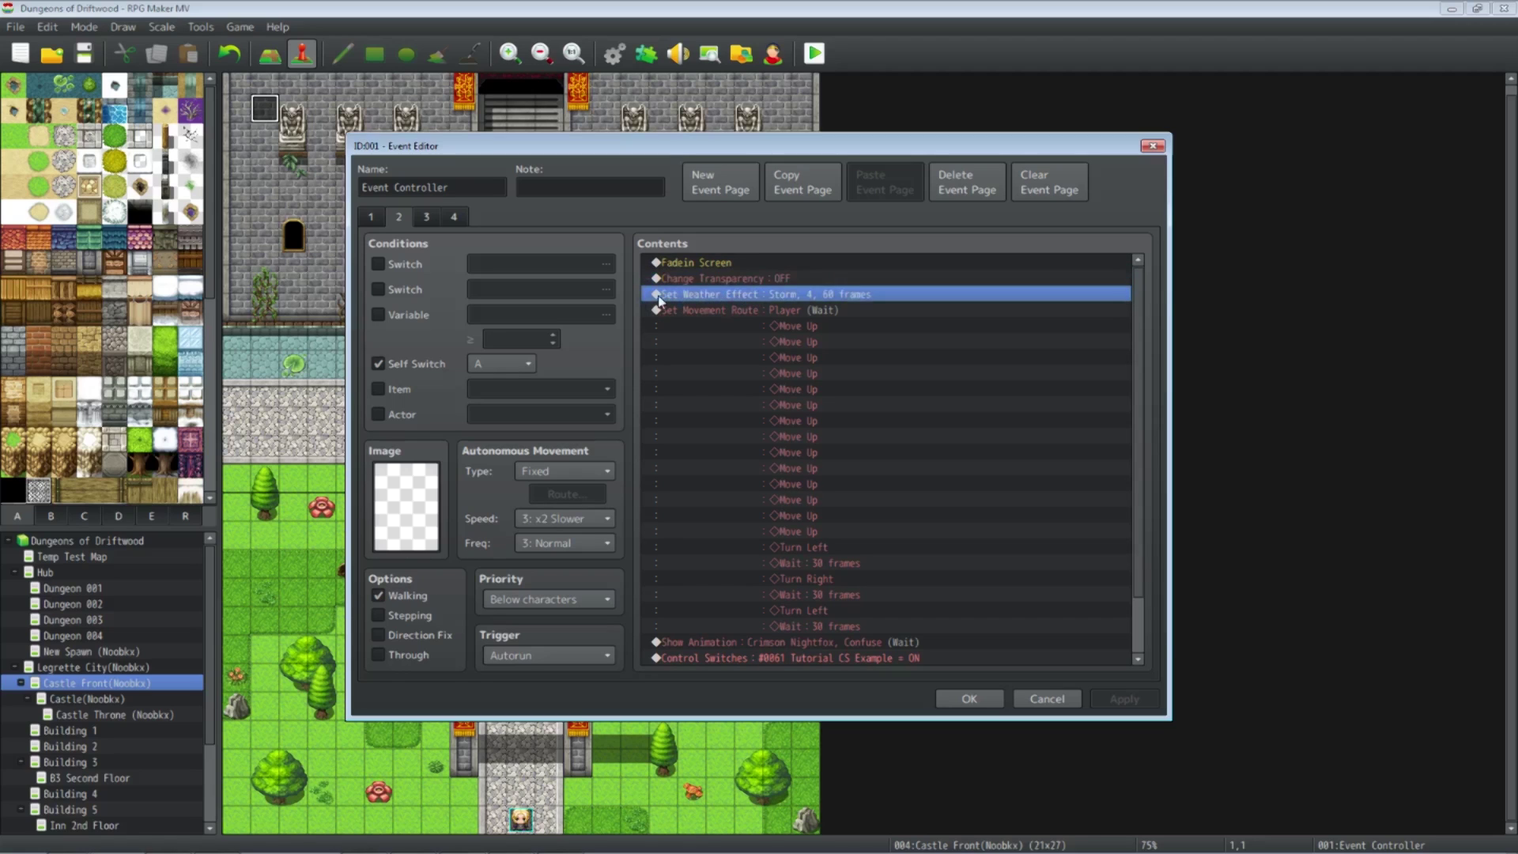
pyautogui.rightClick(747, 297)
# Insert a Set Weather Effect command above the Set Movement Route block and browse weather types
pyautogui.click(695, 321)
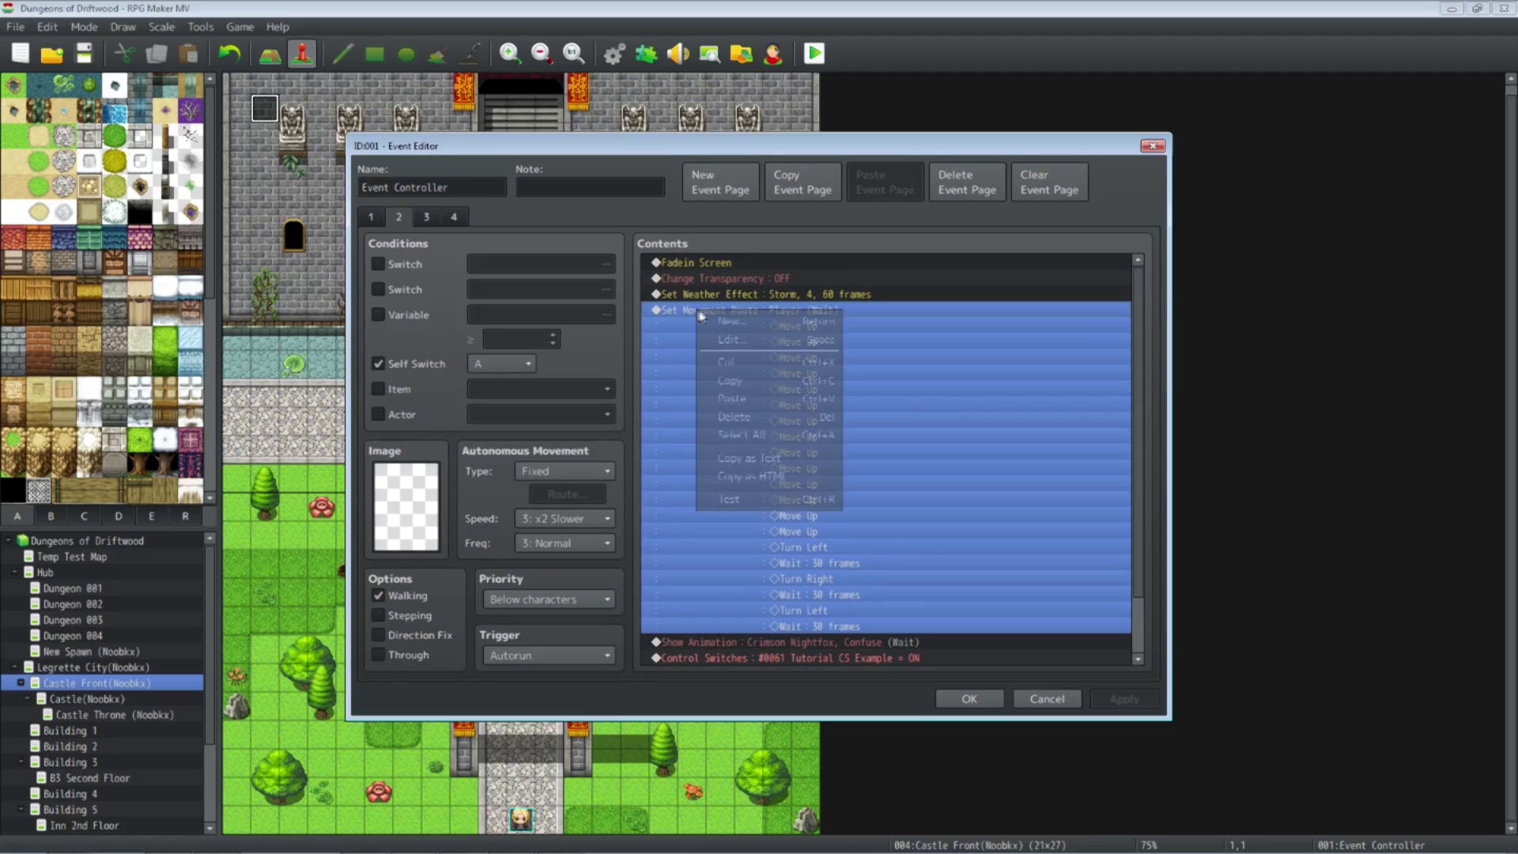
pyautogui.rightClick(698, 310)
pyautogui.click(715, 318)
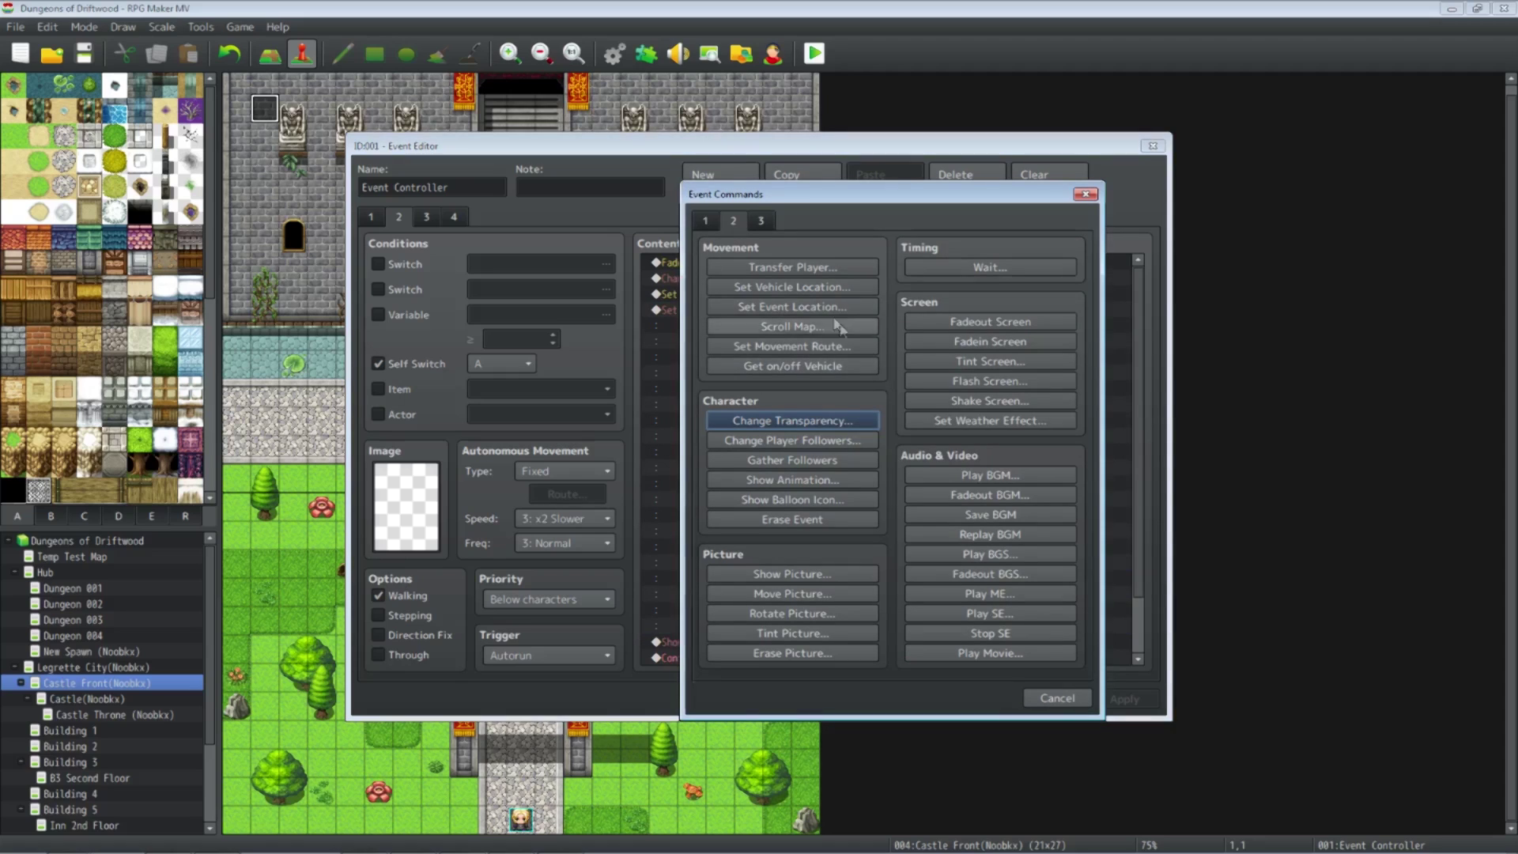
pyautogui.click(981, 424)
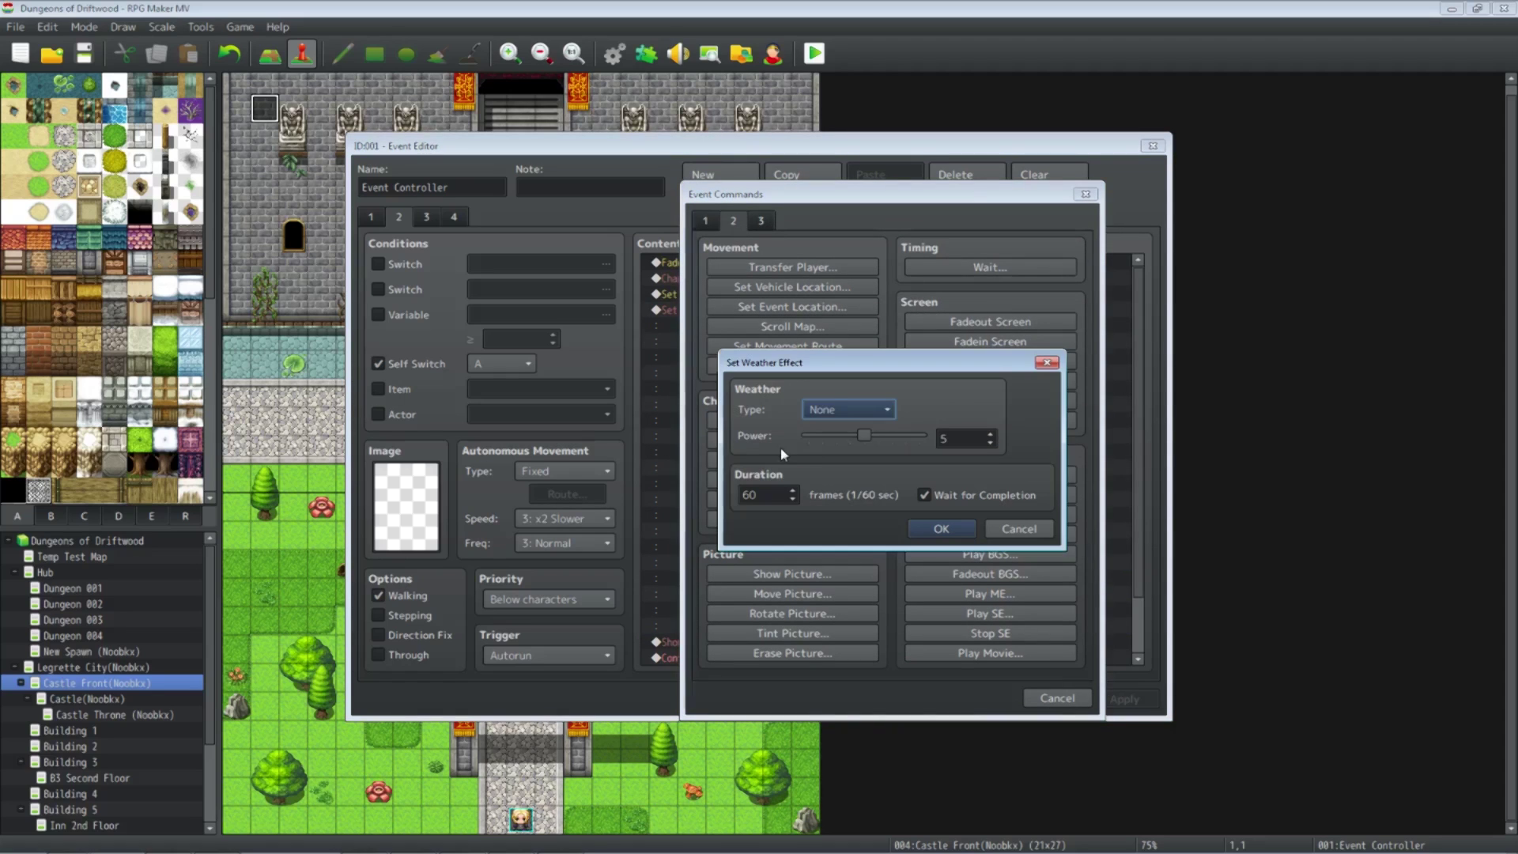
pyautogui.click(845, 409)
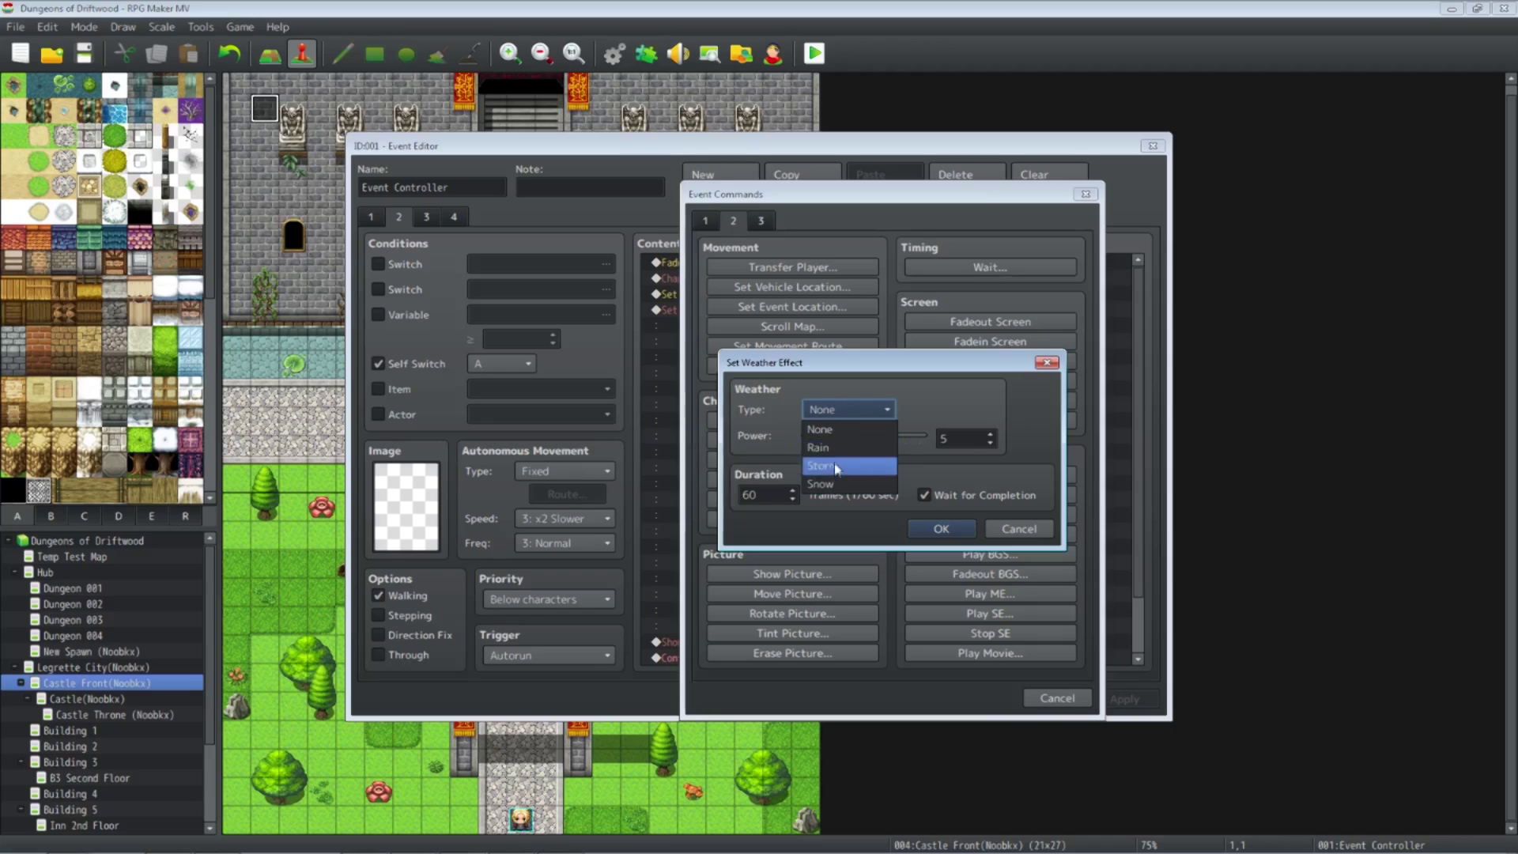
pyautogui.click(902, 391)
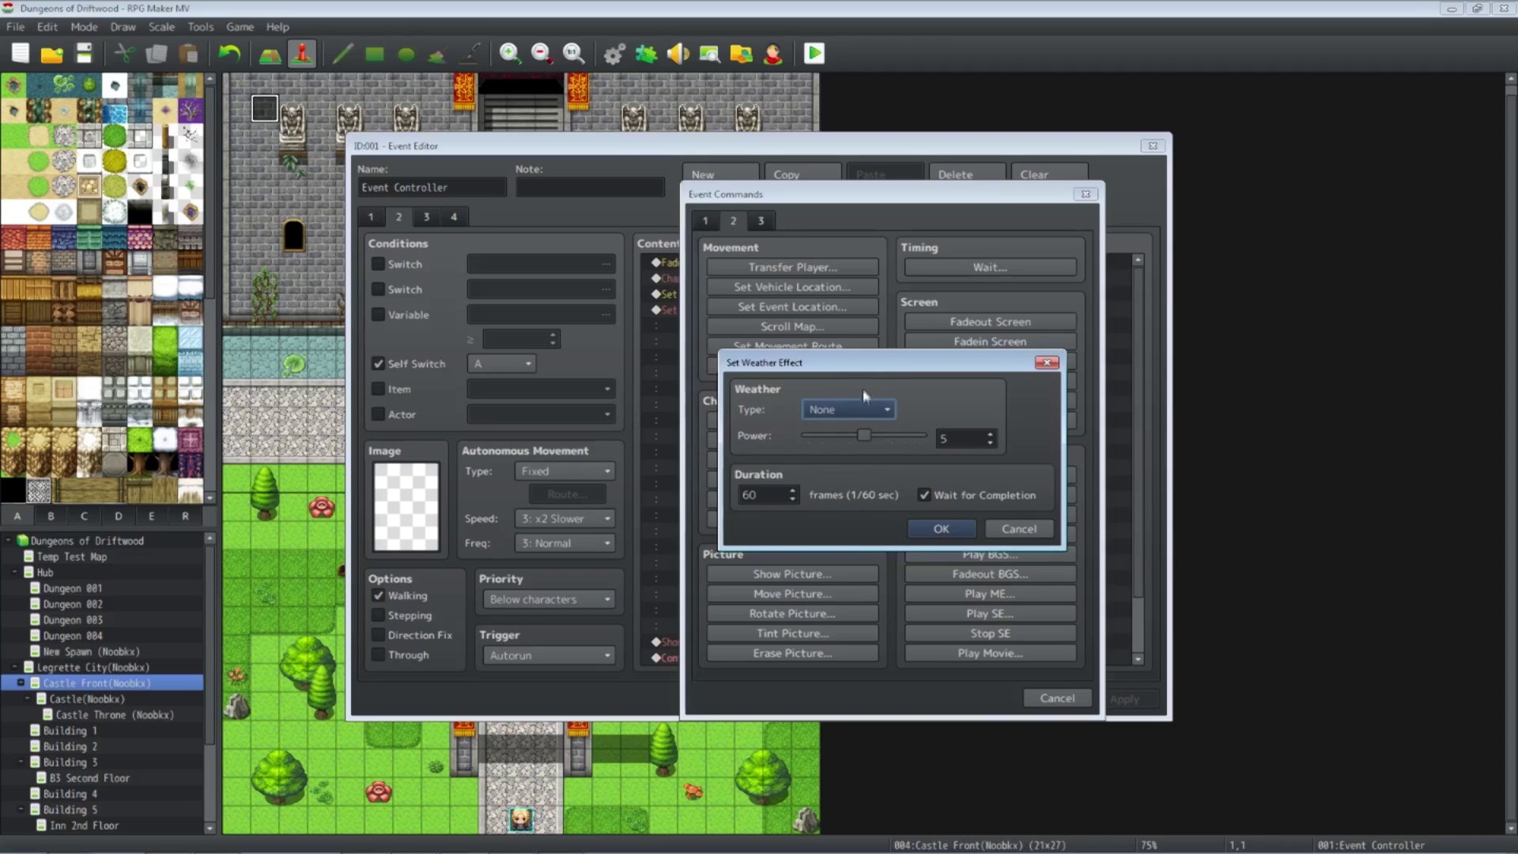
# Try weather power 6 and a 180-frame duration, toggling Wait for Completion
pyautogui.click(864, 436)
pyautogui.click(878, 440)
pyautogui.doubleClick(771, 494)
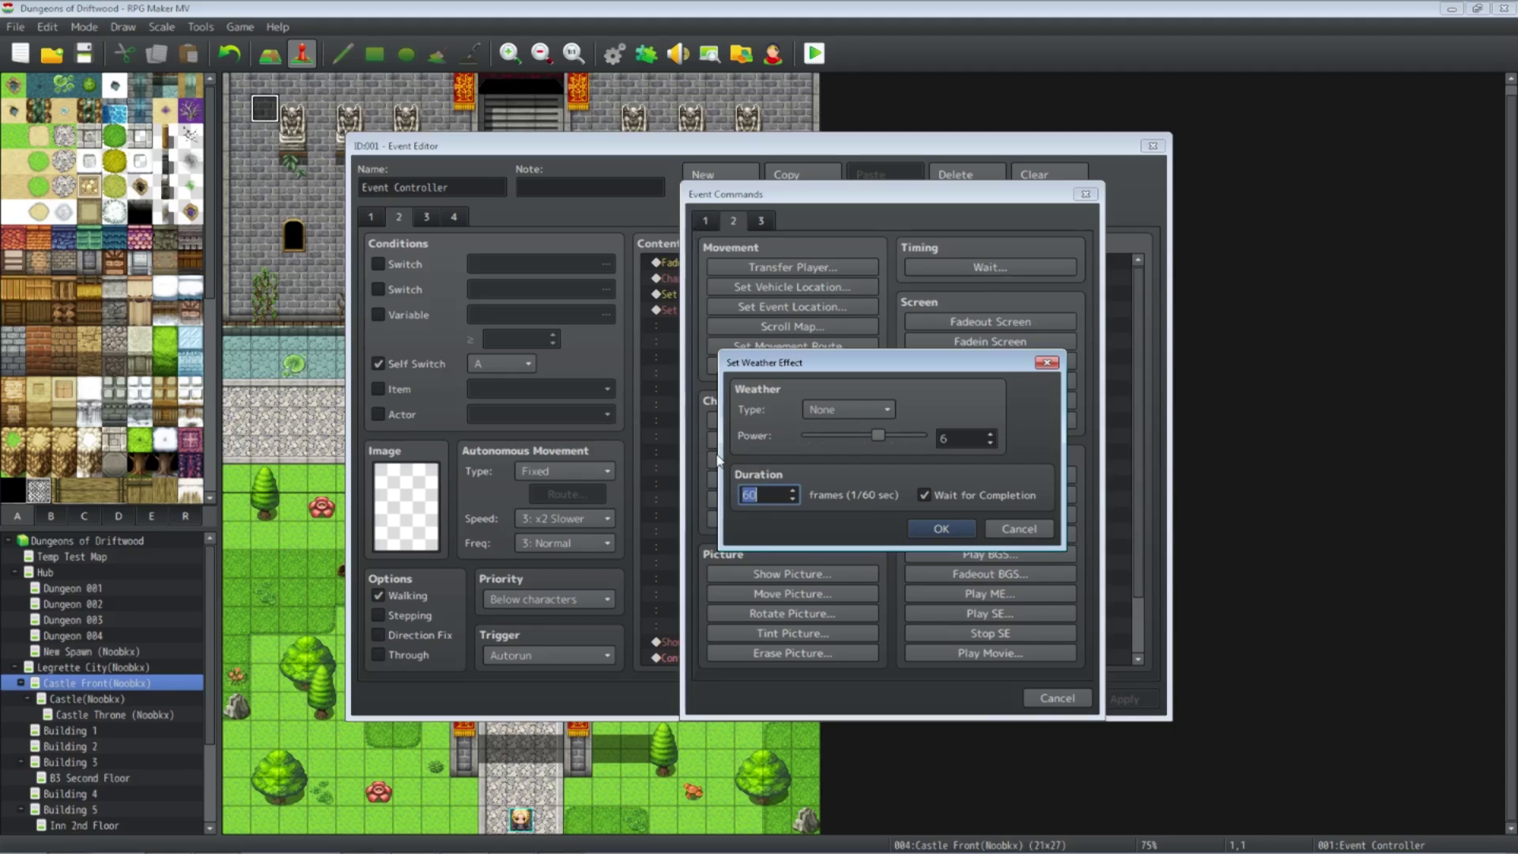
pyautogui.click(923, 496)
pyautogui.moveTo(764, 493); pyautogui.dragTo(731, 504)
pyautogui.click(924, 495)
pyautogui.hotkey('shift', 'Tab')
pyautogui.write('1')
pyautogui.hotkey('ctrl', 'a')
pyautogui.hotkey('ctrl', 'a')
pyautogui.write('180')
pyautogui.click(925, 496)
pyautogui.click(951, 499)
# Cancel the weather effect and close Event Commands without adding anything
pyautogui.click(861, 411)
pyautogui.press('Escape')
pyautogui.press('Escape')
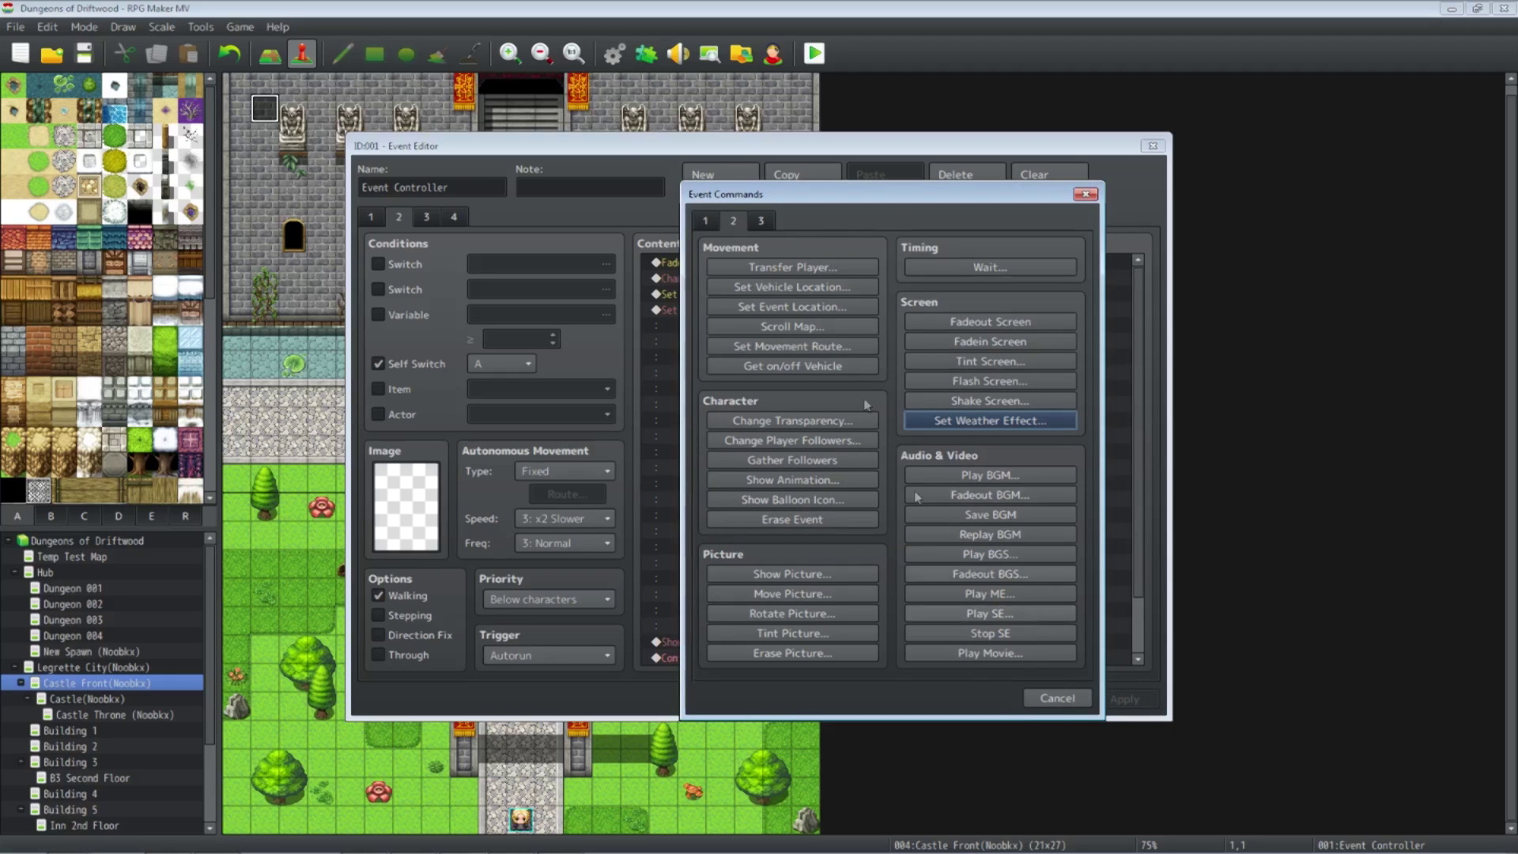
pyautogui.click(1058, 699)
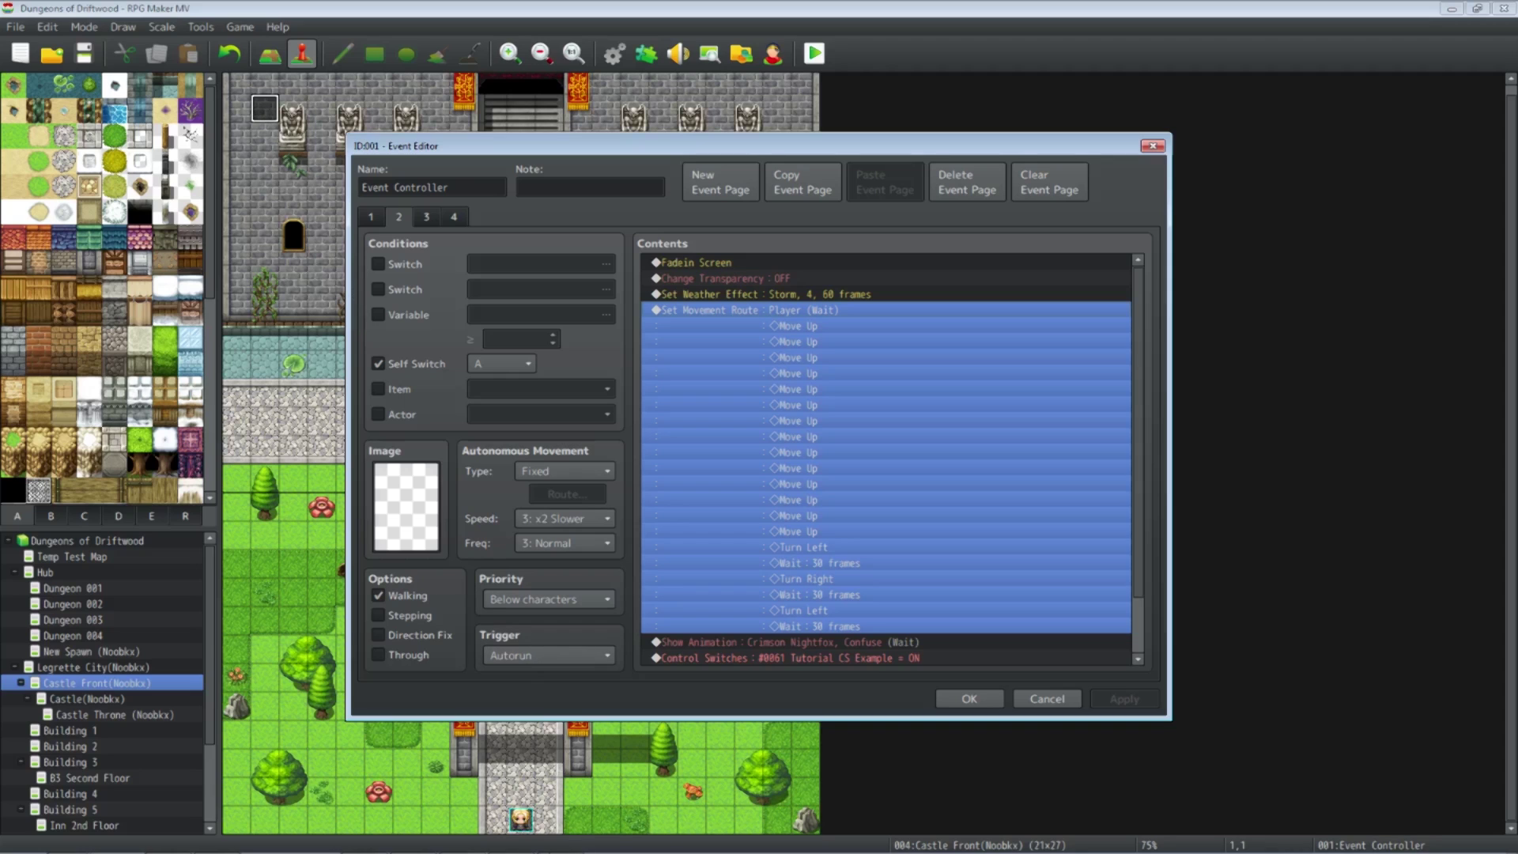
# Peek into the Player movement route, then back out of inserting a new route command
pyautogui.rightClick(741, 316)
pyautogui.click(767, 340)
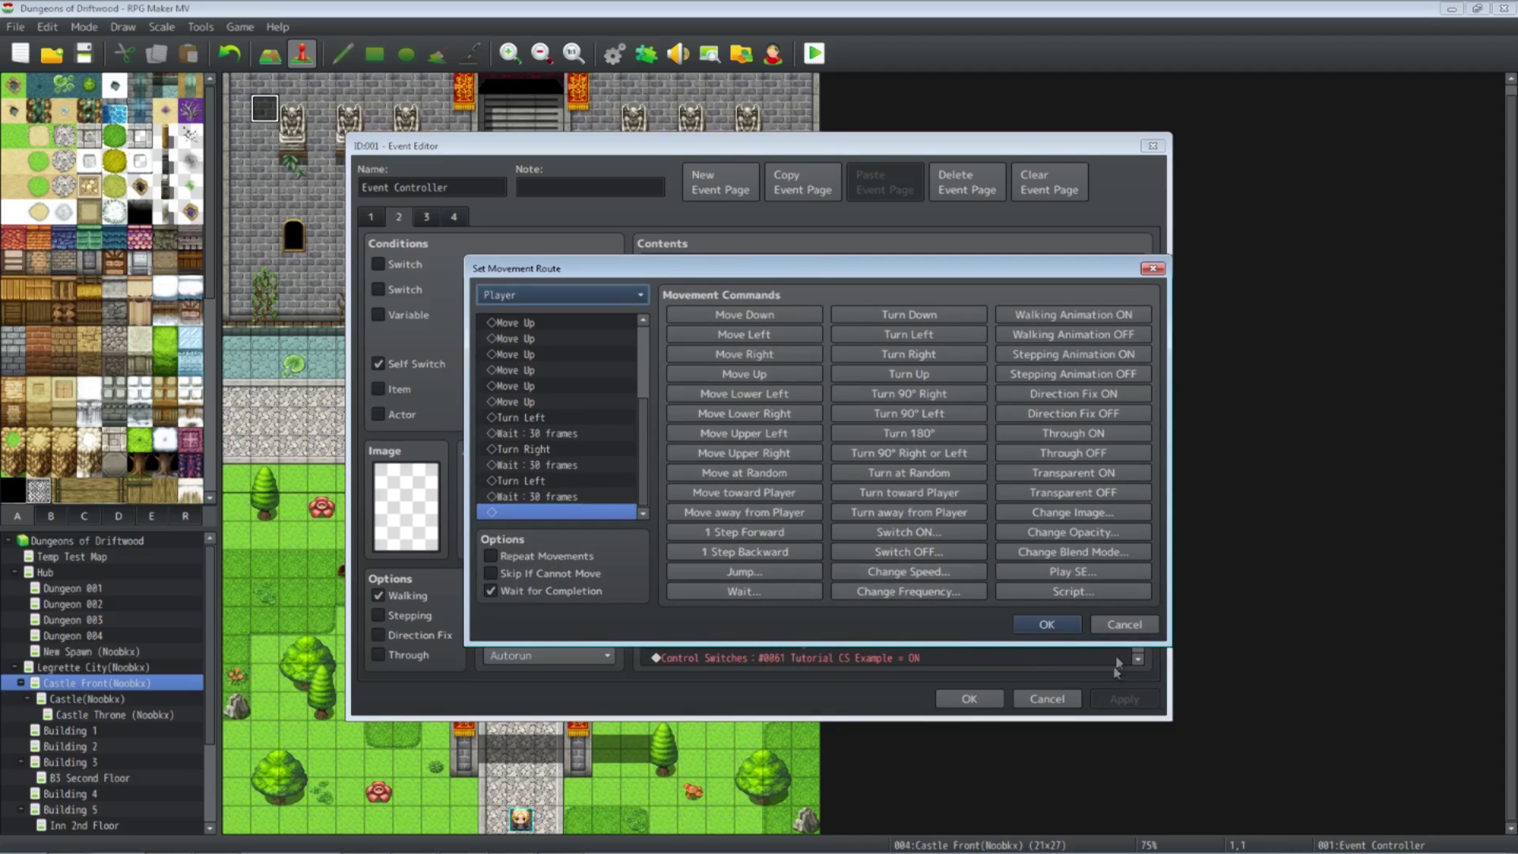
pyautogui.click(1047, 623)
pyautogui.rightClick(766, 311)
pyautogui.click(793, 320)
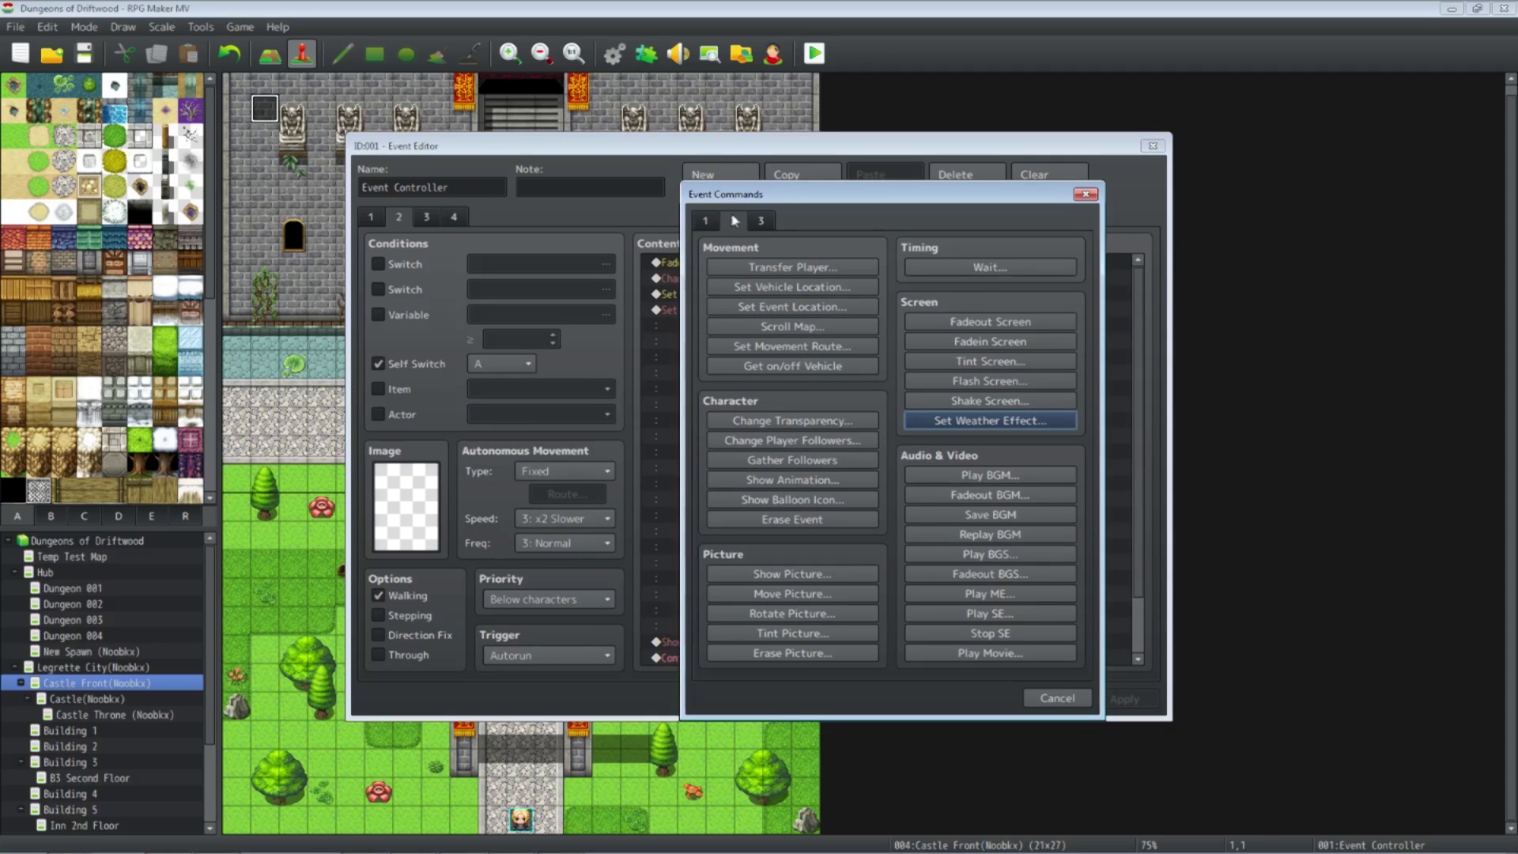
pyautogui.click(743, 348)
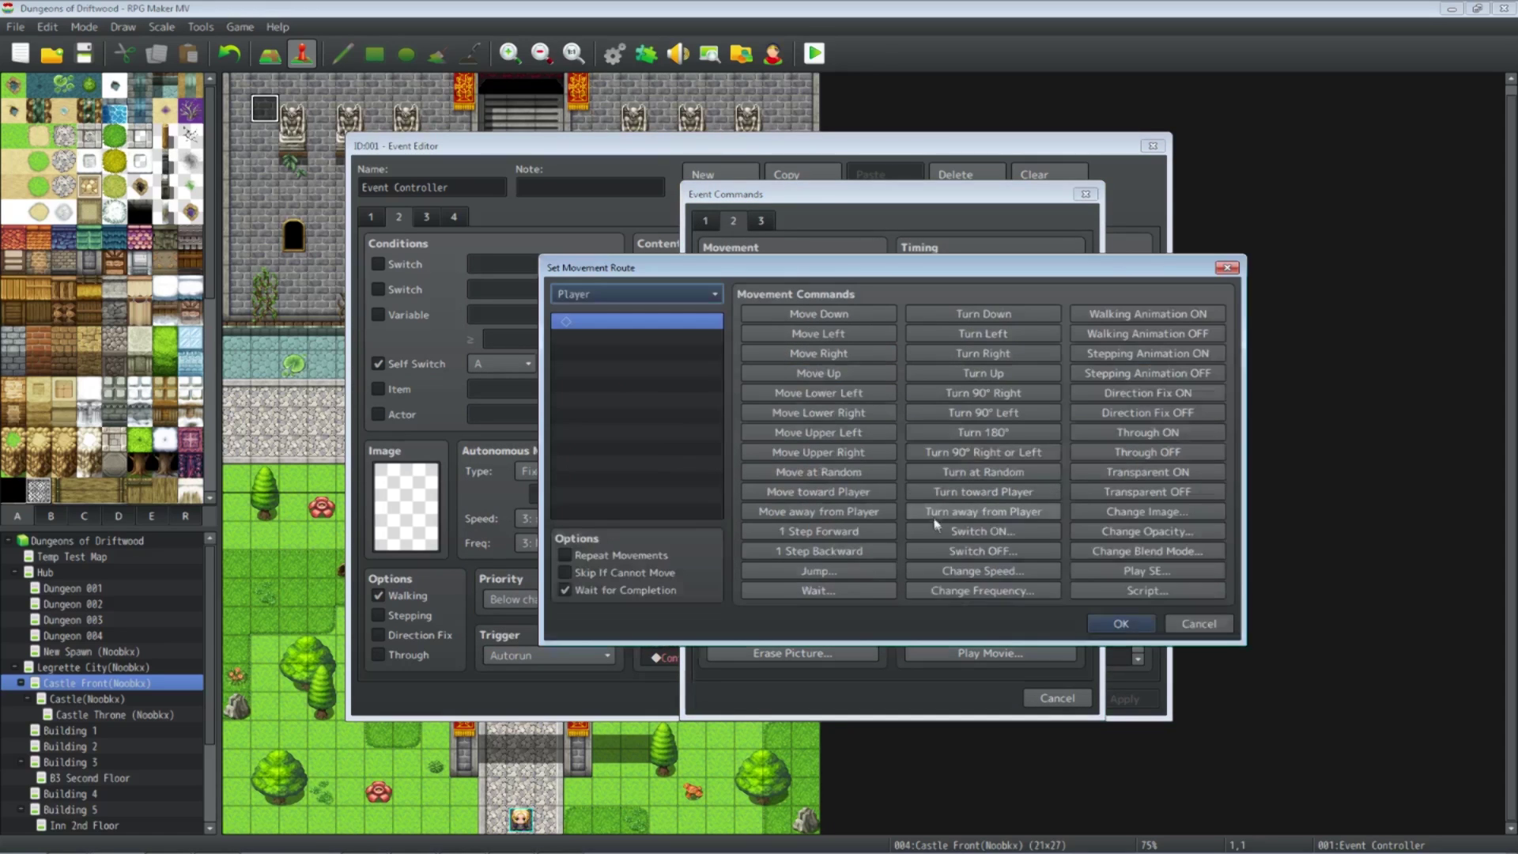
pyautogui.click(1198, 624)
pyautogui.click(1057, 697)
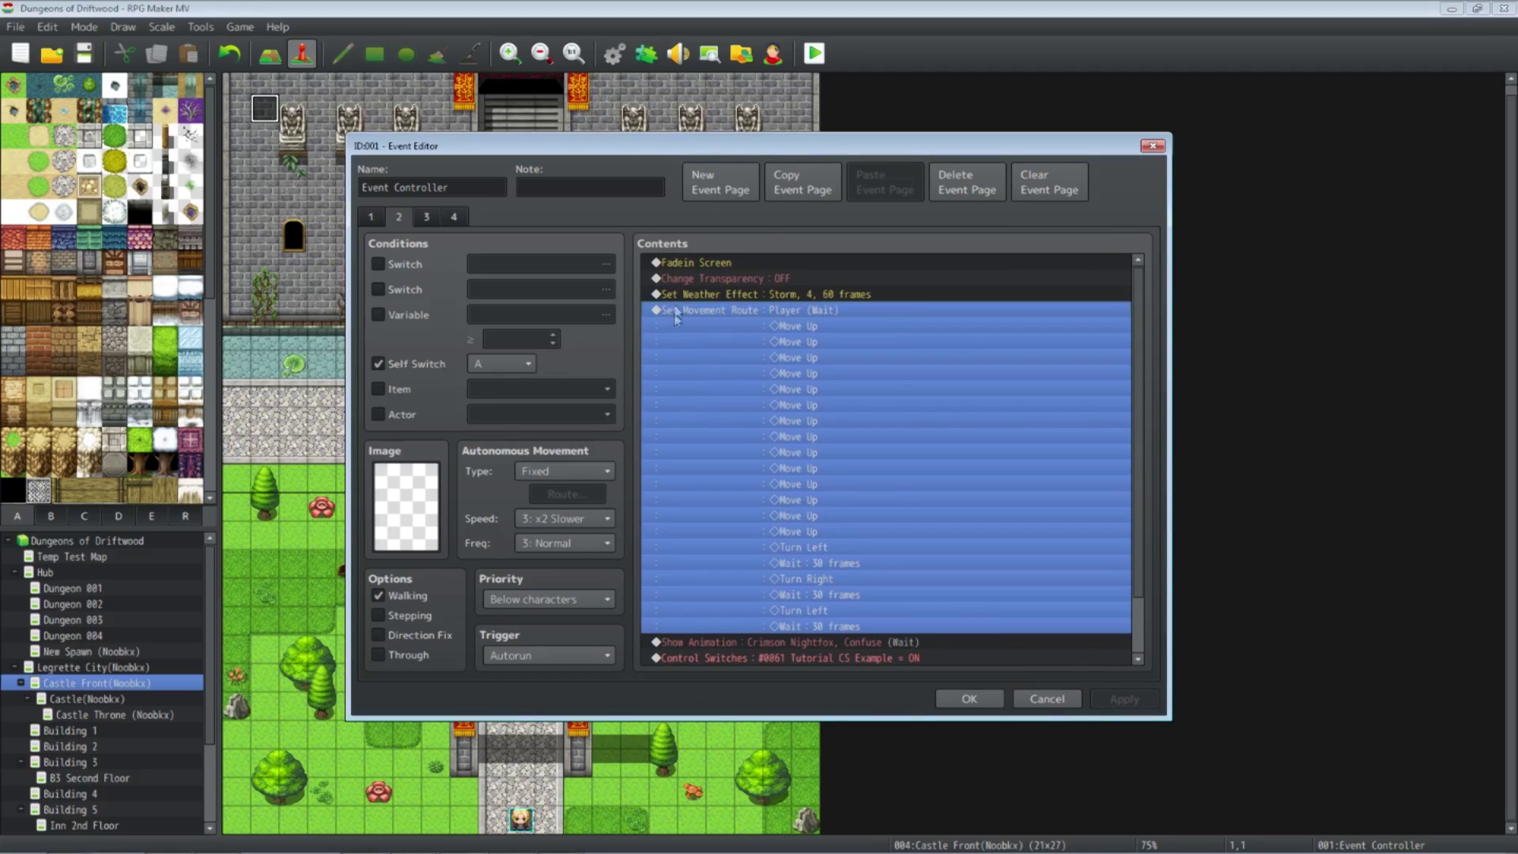
# Reopen the Player movement route for editing, keep Player as the target, and show the Move Up steps
pyautogui.rightClick(743, 314)
pyautogui.click(770, 325)
pyautogui.click(561, 294)
pyautogui.click(544, 296)
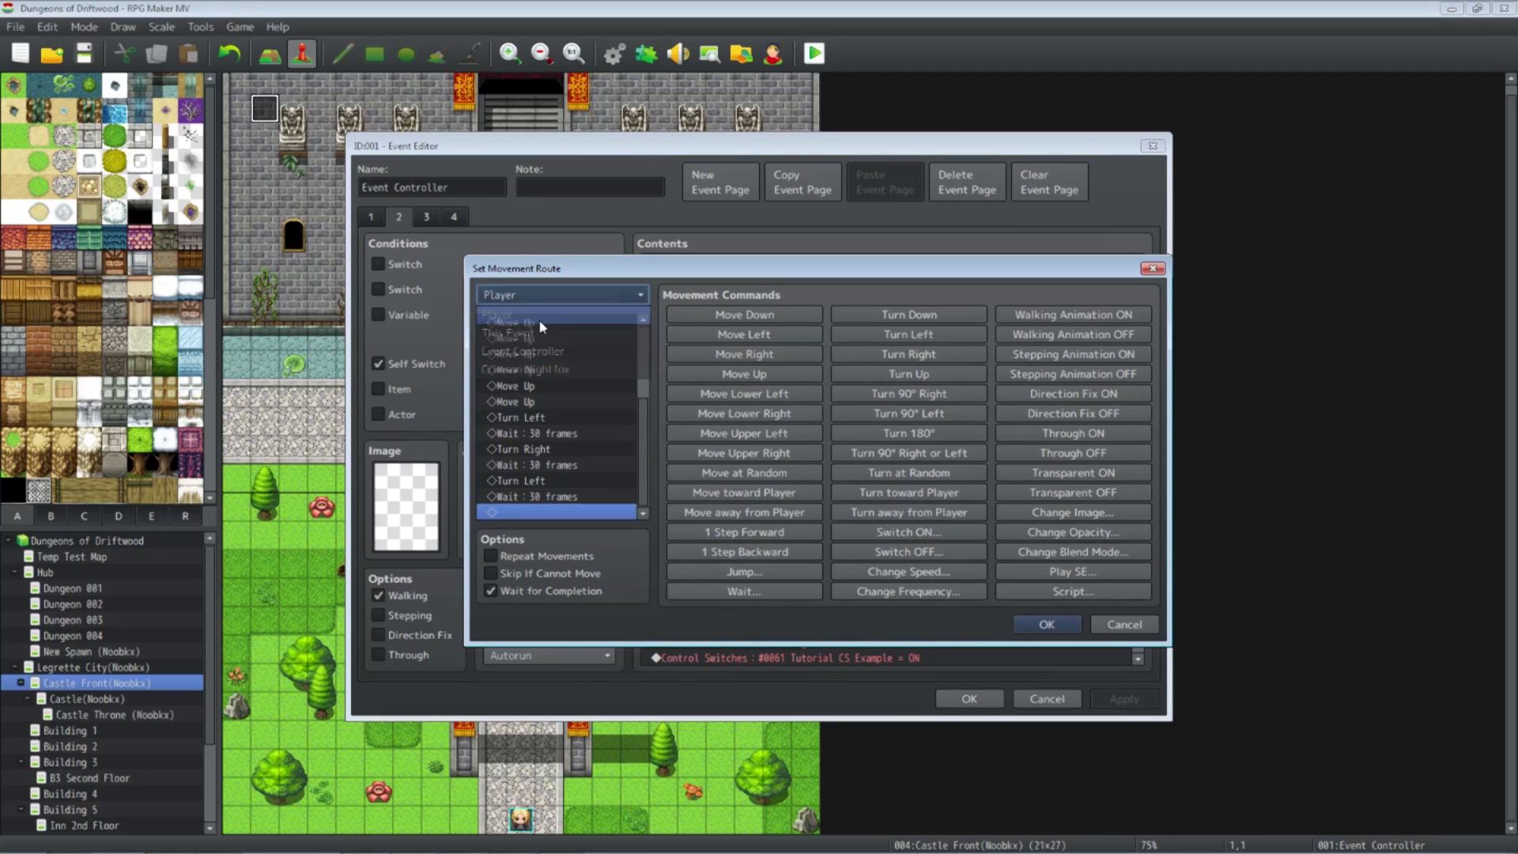
pyautogui.moveTo(647, 414); pyautogui.dragTo(647, 346)
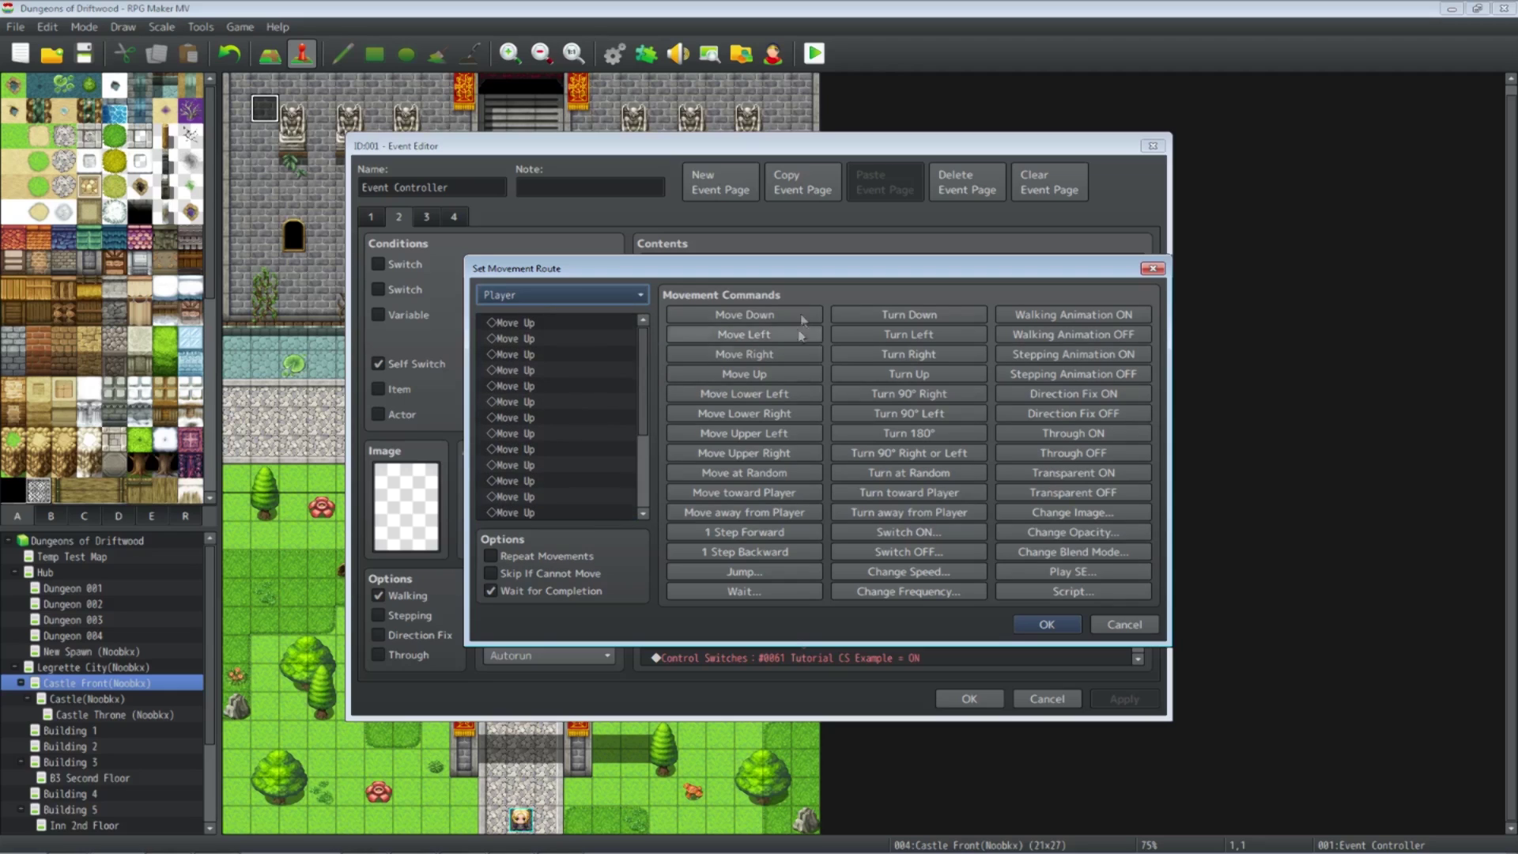
pyautogui.click(529, 324)
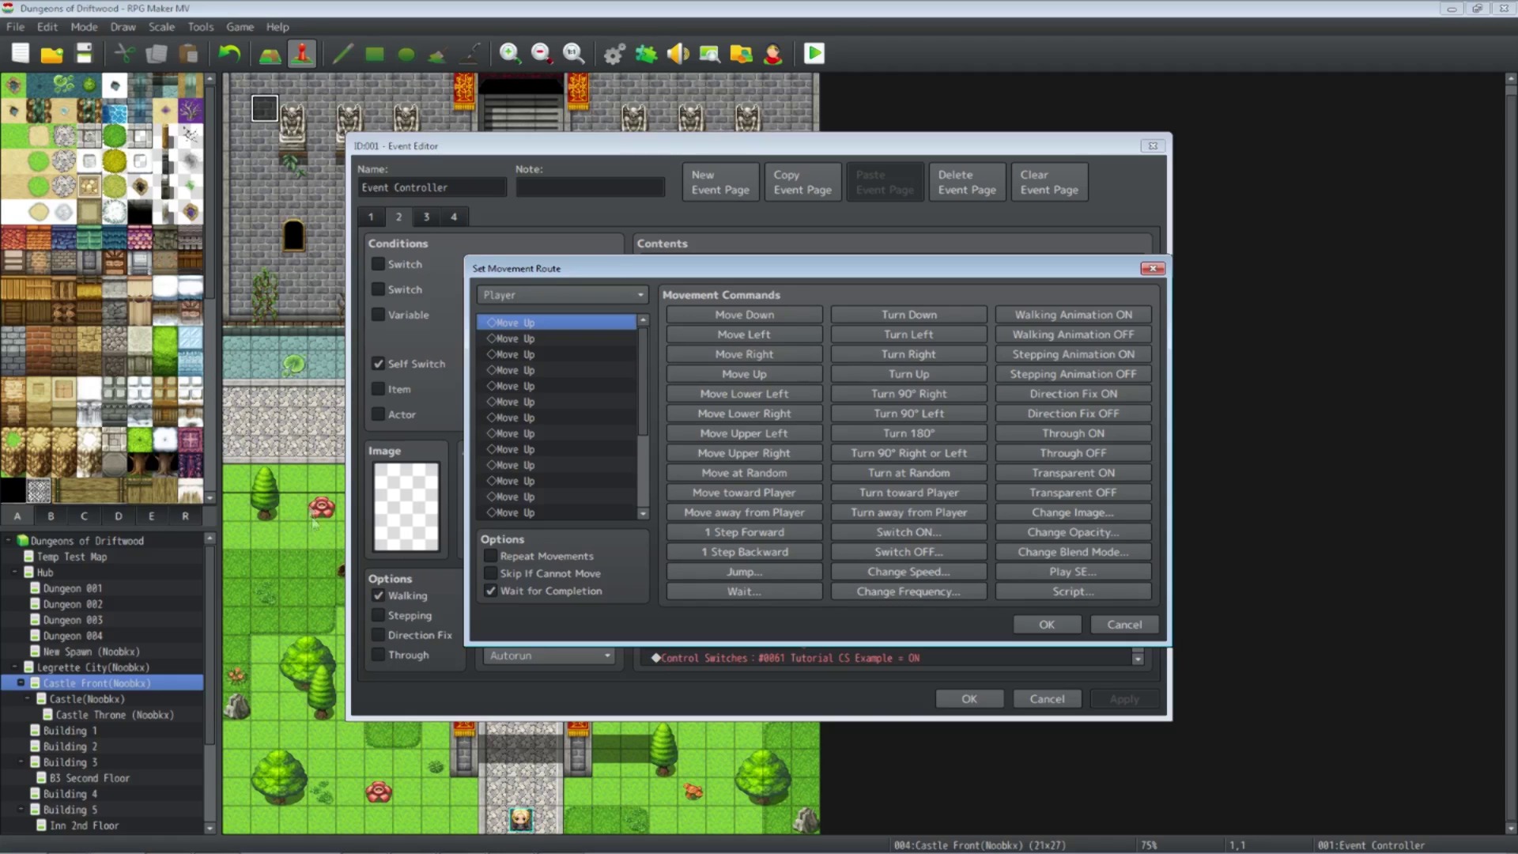
pyautogui.moveTo(642, 378); pyautogui.dragTo(642, 480)
# Review the Turn Left step and its 30-frame wait, cancelling the Wait dialog
pyautogui.click(559, 416)
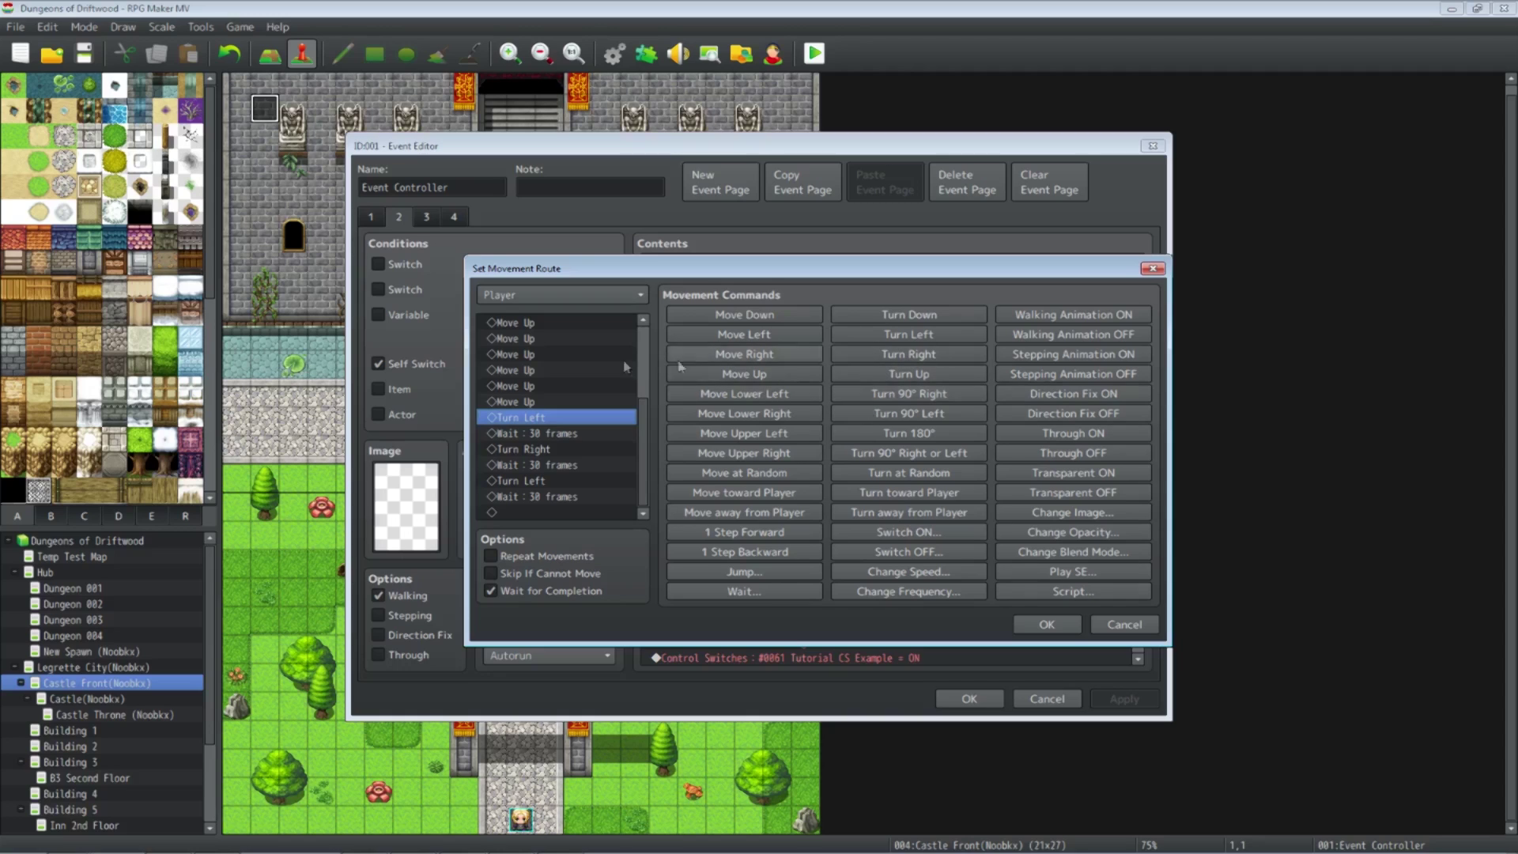
pyautogui.click(539, 433)
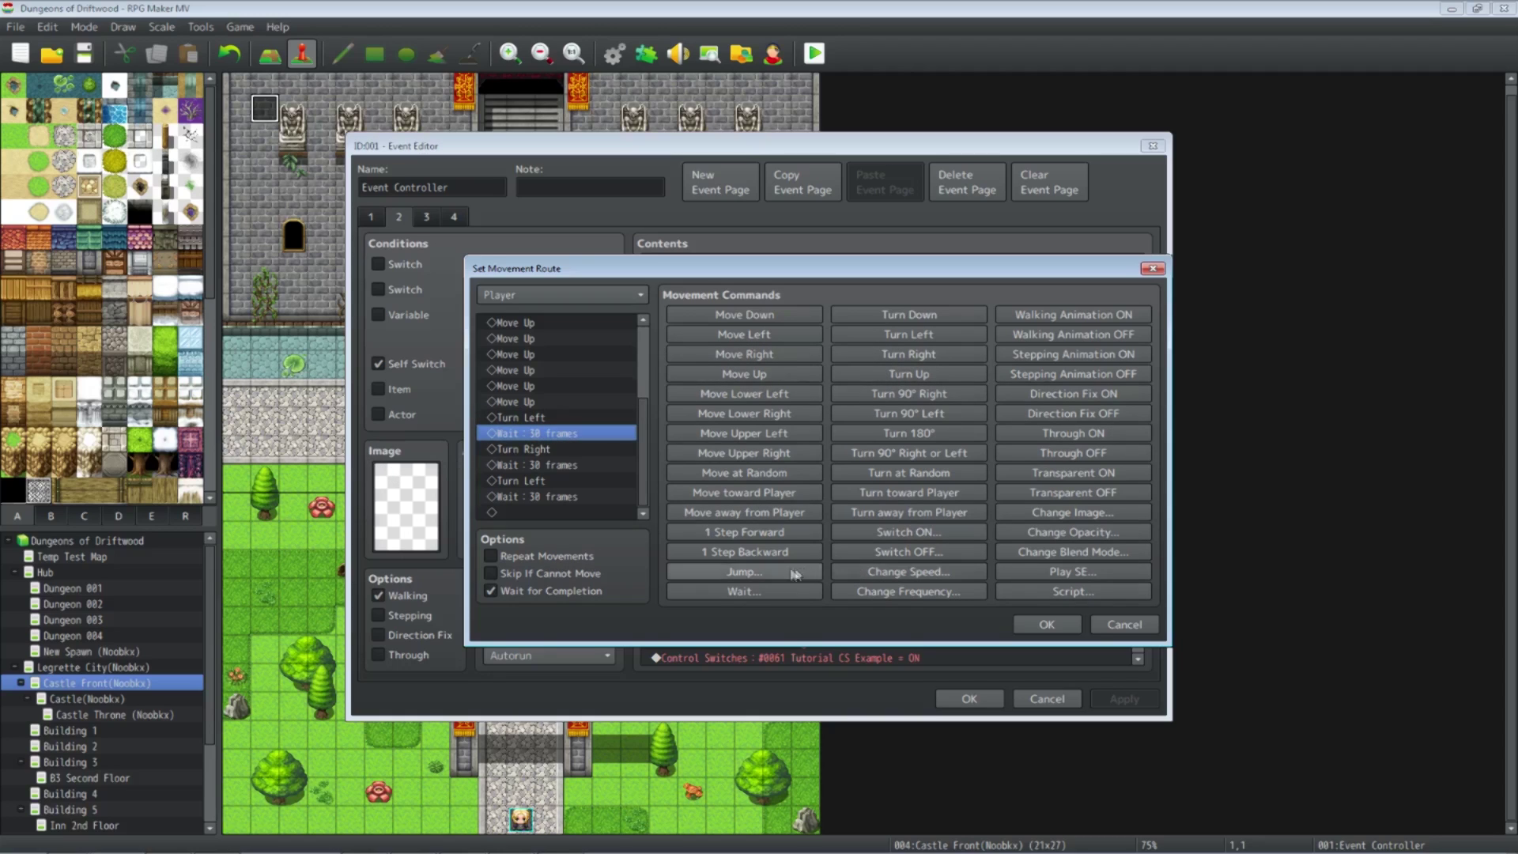
pyautogui.click(743, 592)
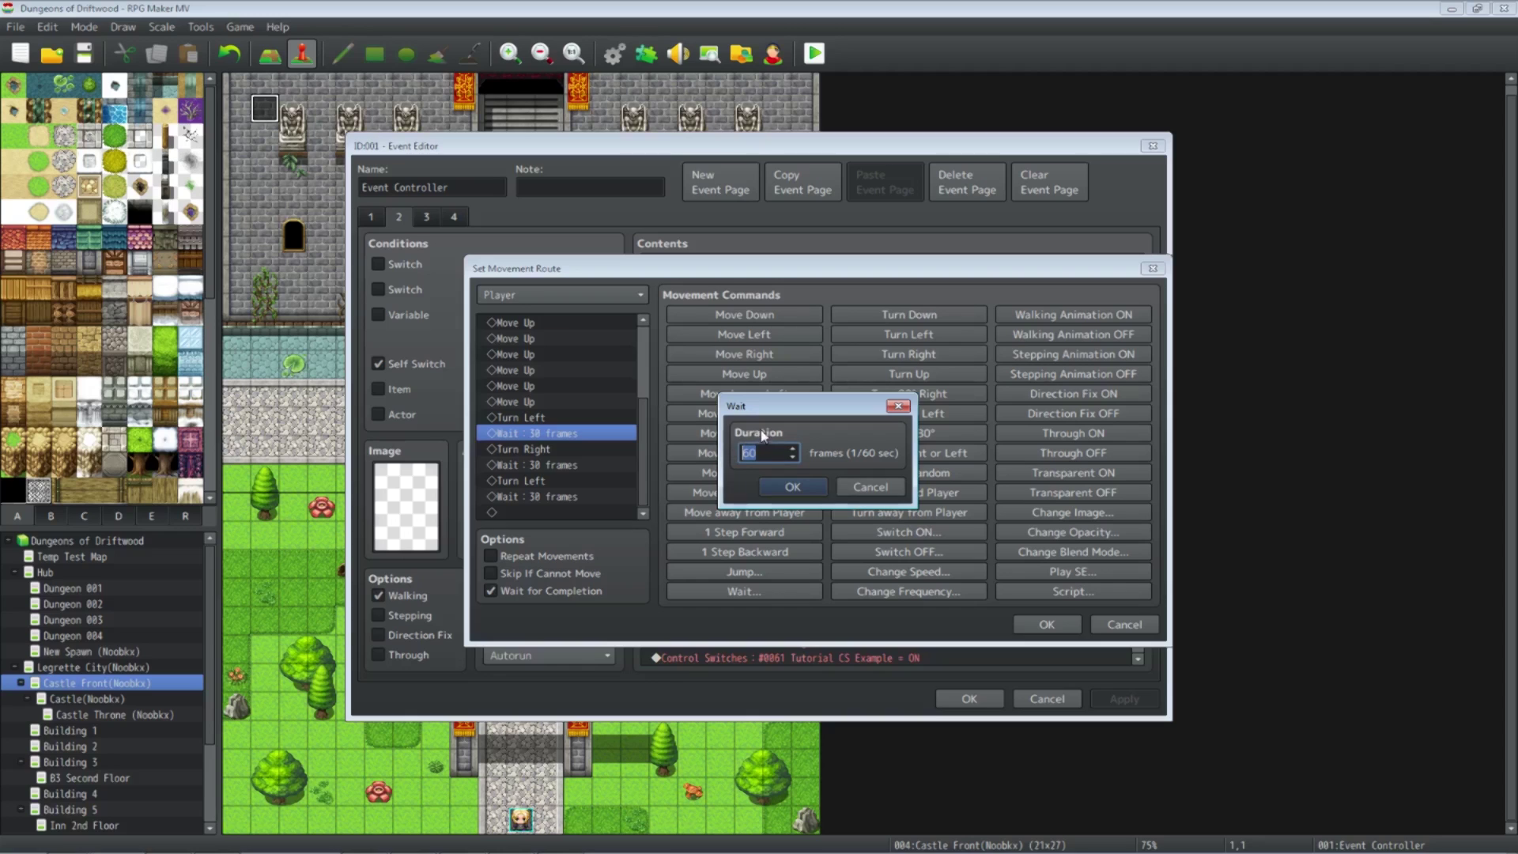
pyautogui.click(869, 487)
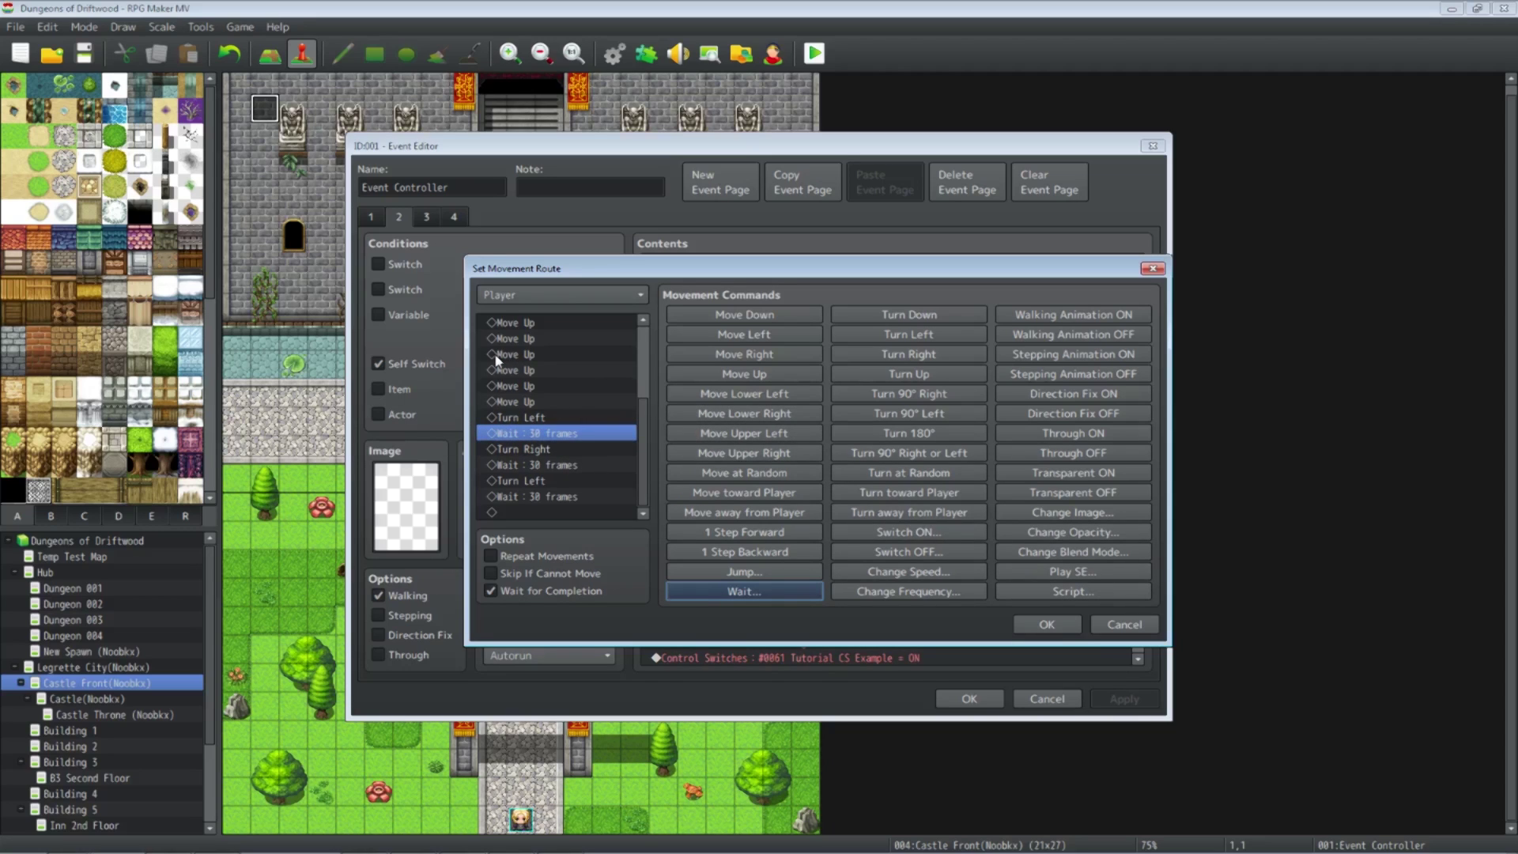
# Review the remaining turns and waits, enable skipping blocked moves, and confirm the route
pyautogui.click(574, 466)
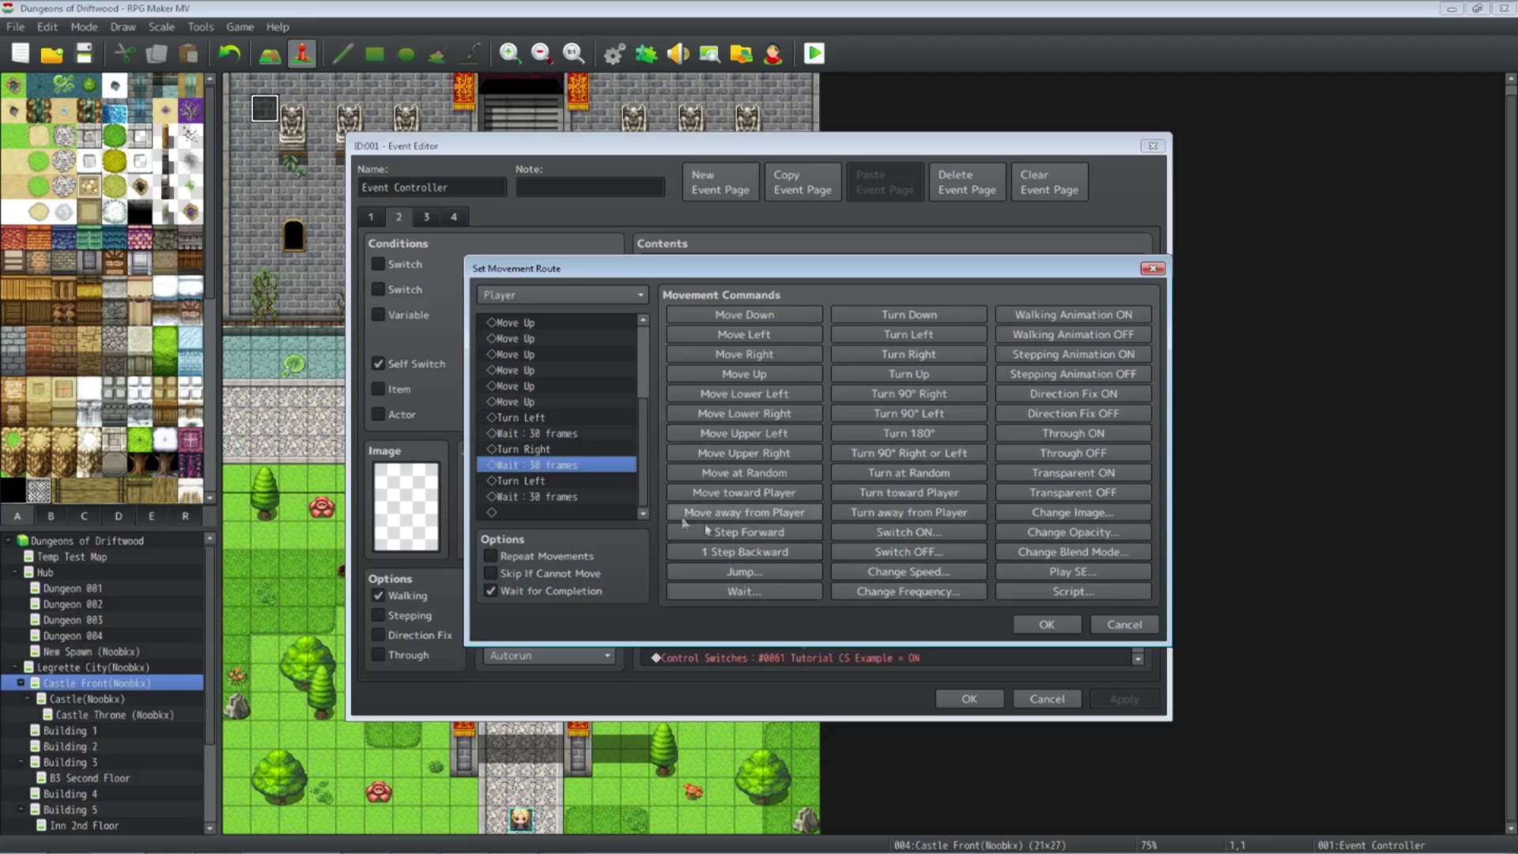
pyautogui.click(558, 421)
pyautogui.click(559, 435)
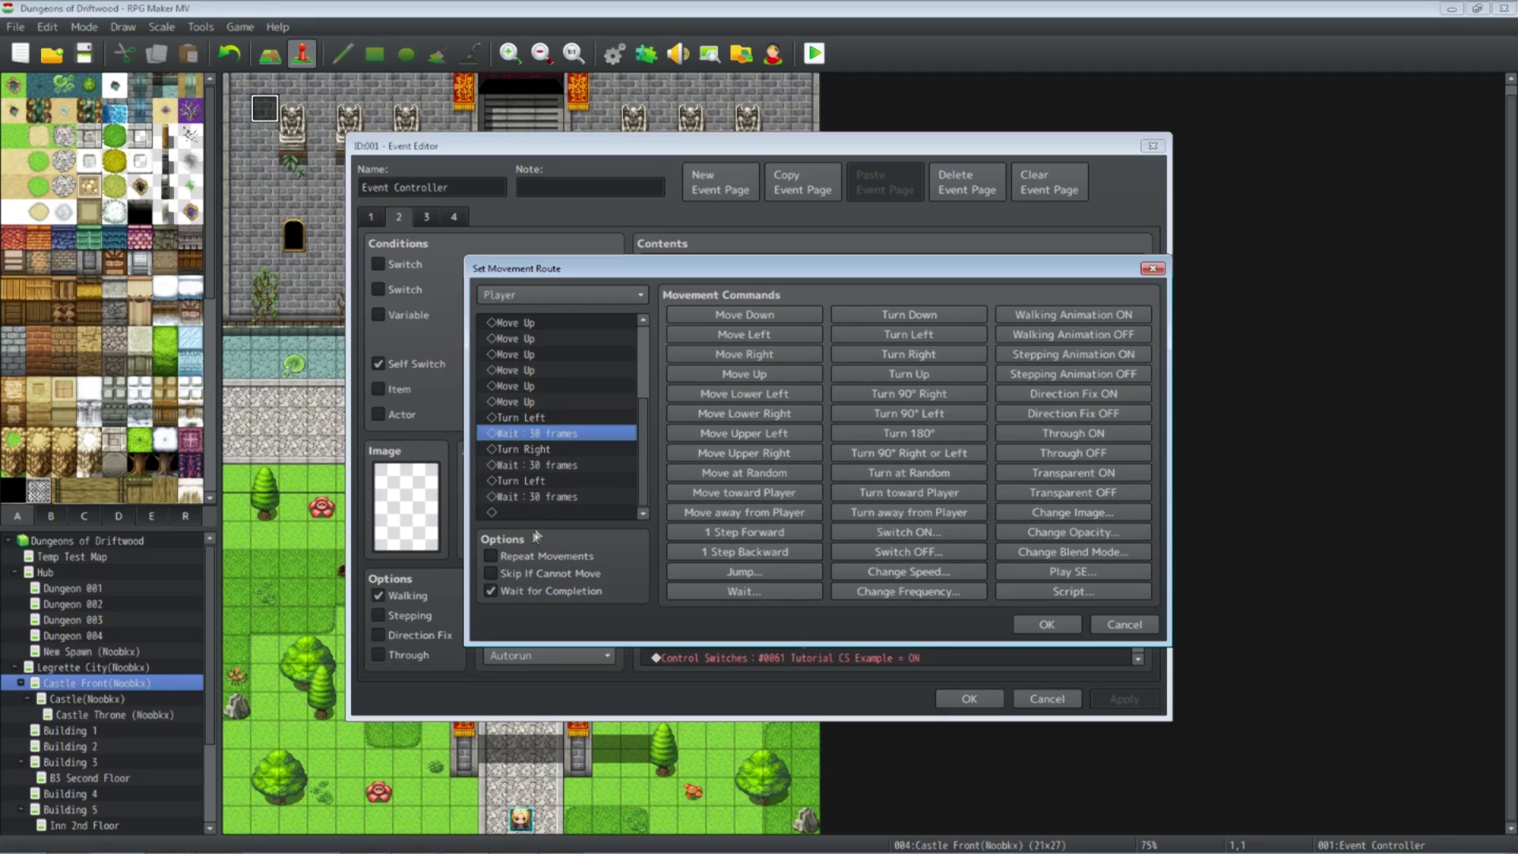
pyautogui.click(495, 575)
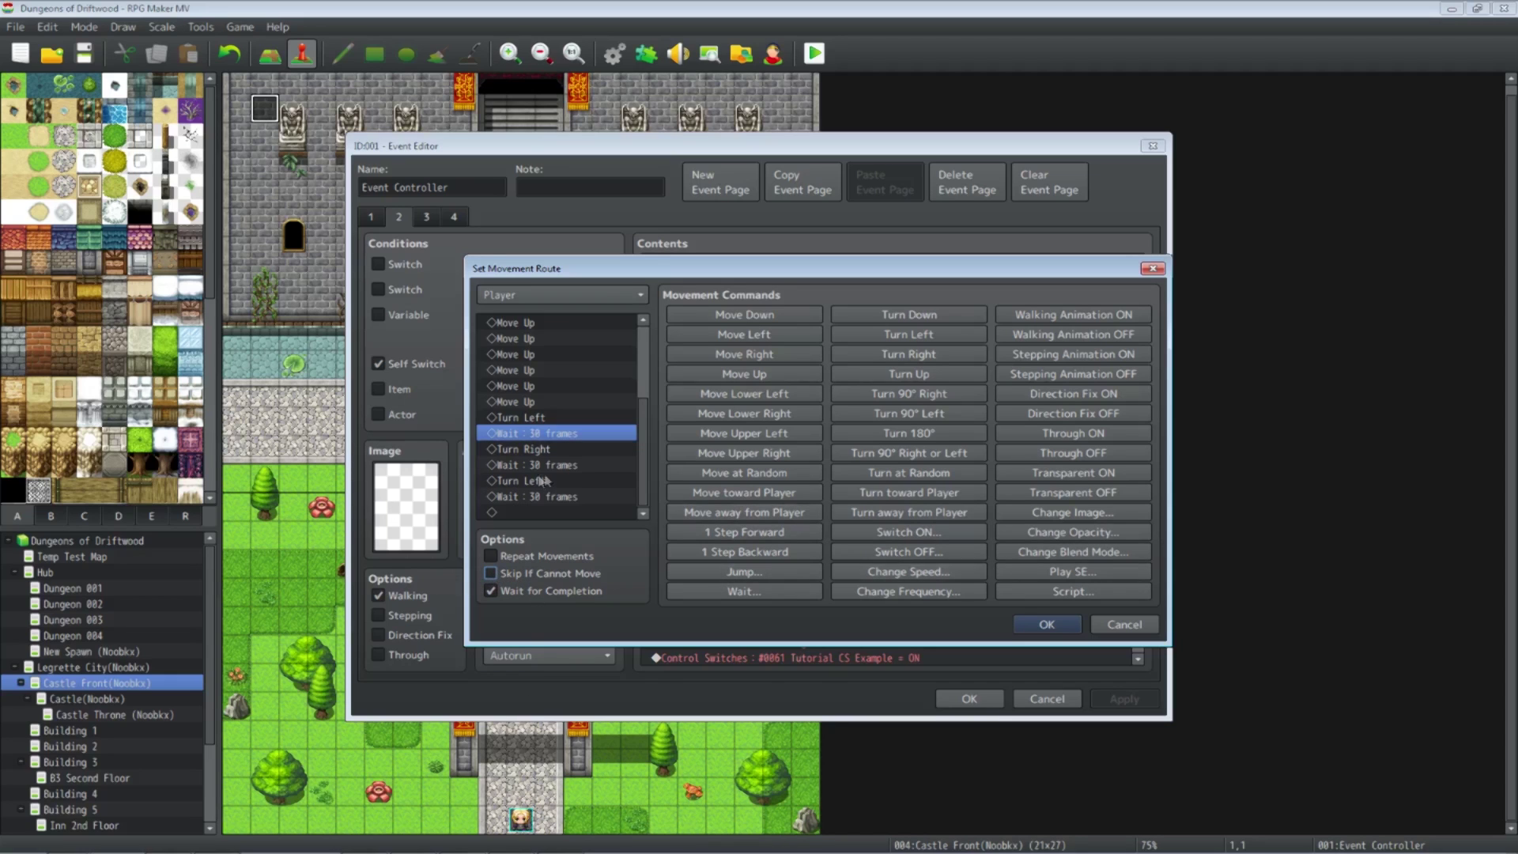
pyautogui.click(1042, 624)
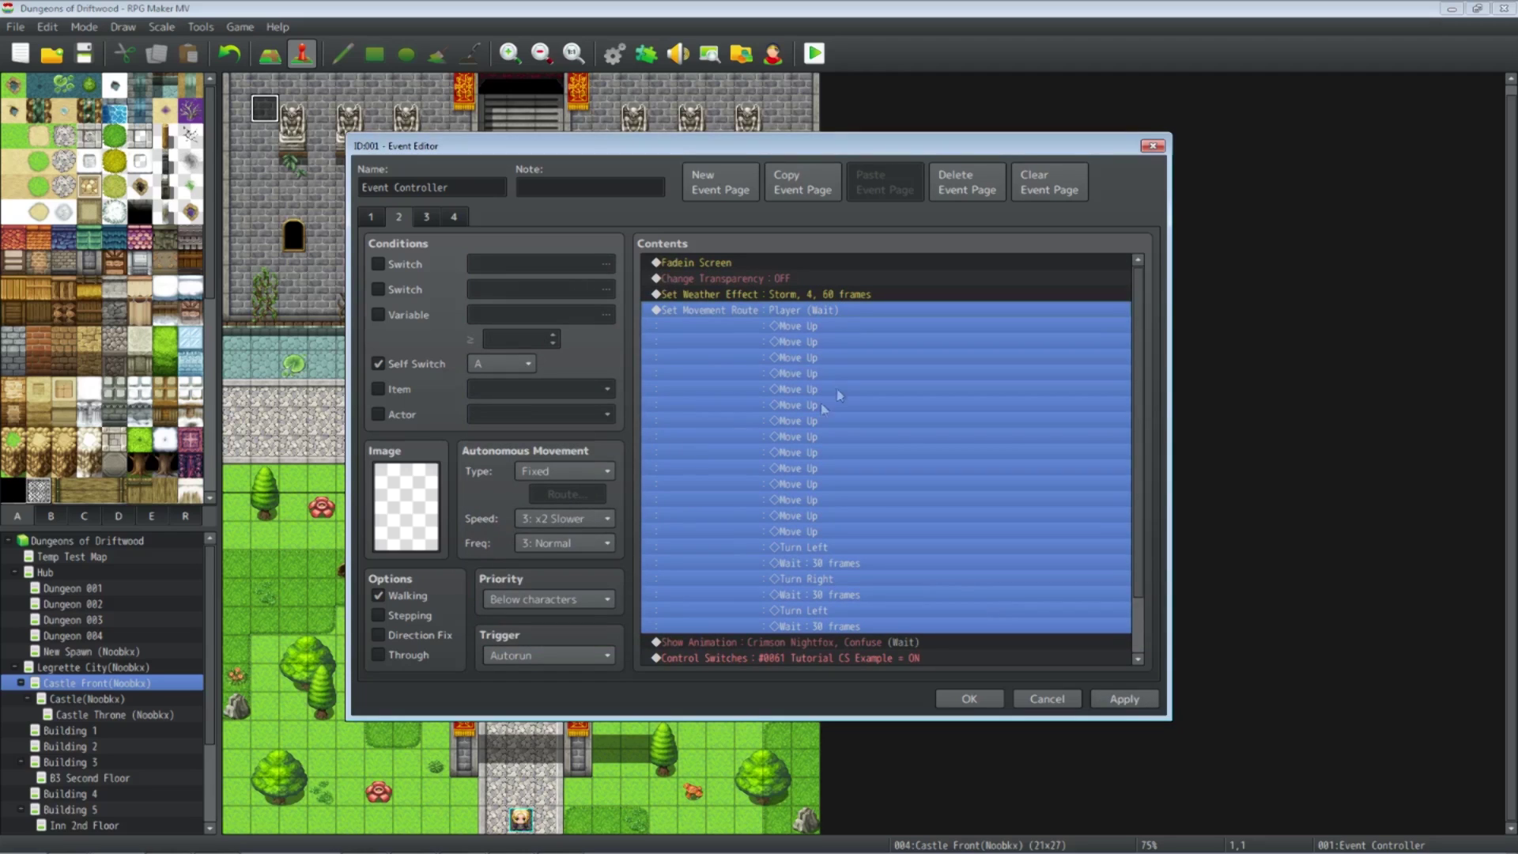
# Scroll down page 2's command list and select the Show Animation command
pyautogui.click(751, 376)
pyautogui.scroll(-2, 763, 403)
pyautogui.click(771, 582)
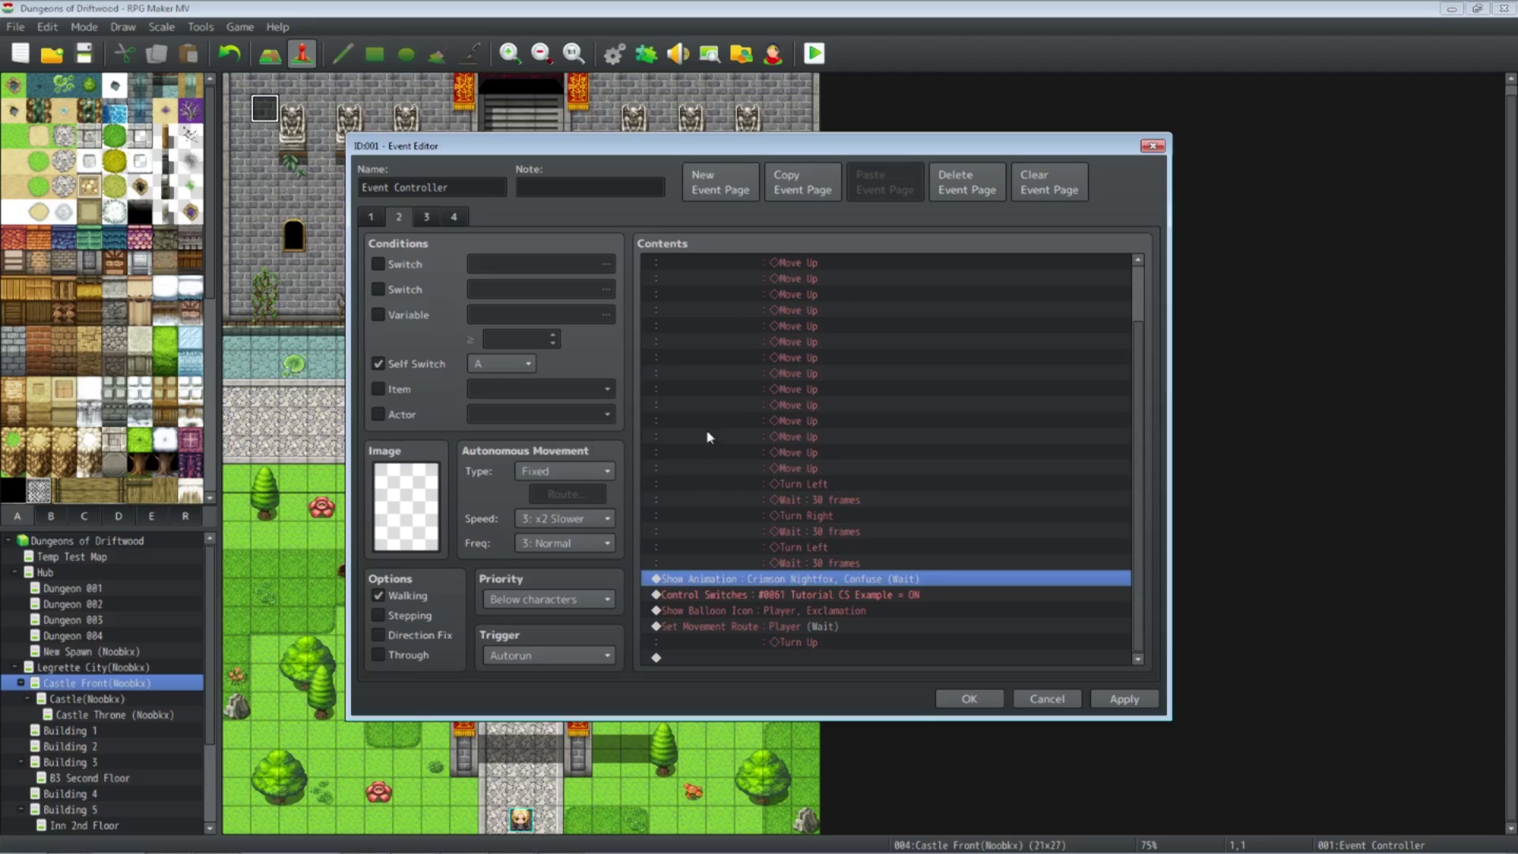
pyautogui.click(756, 593)
pyautogui.click(761, 584)
# Check the Show Animation settings without changes, then insert a new command at it
pyautogui.rightClick(759, 579)
pyautogui.click(797, 614)
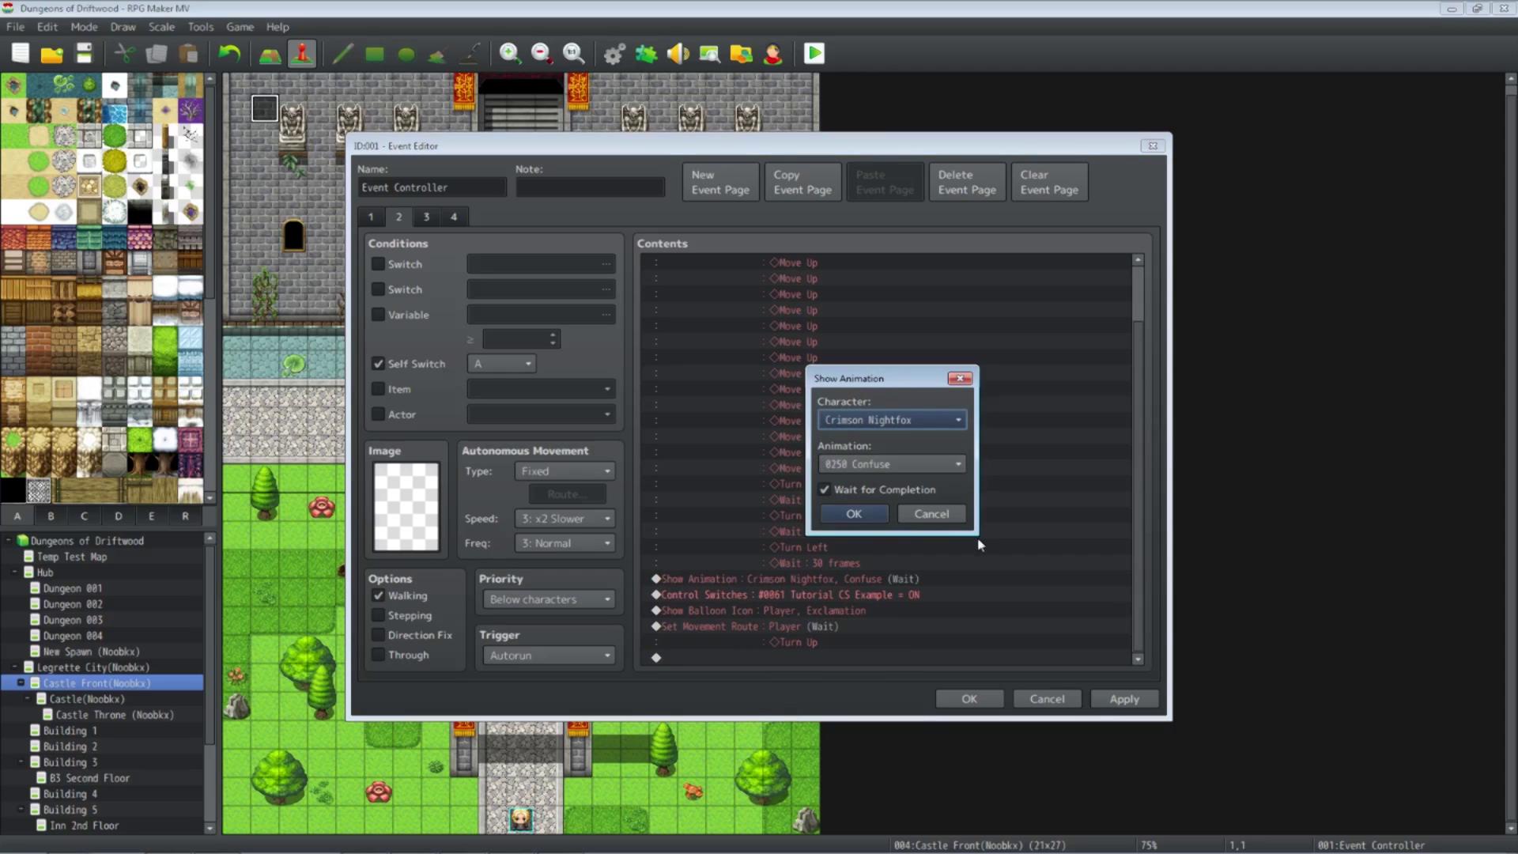
pyautogui.click(959, 523)
pyautogui.rightClick(743, 583)
pyautogui.click(779, 606)
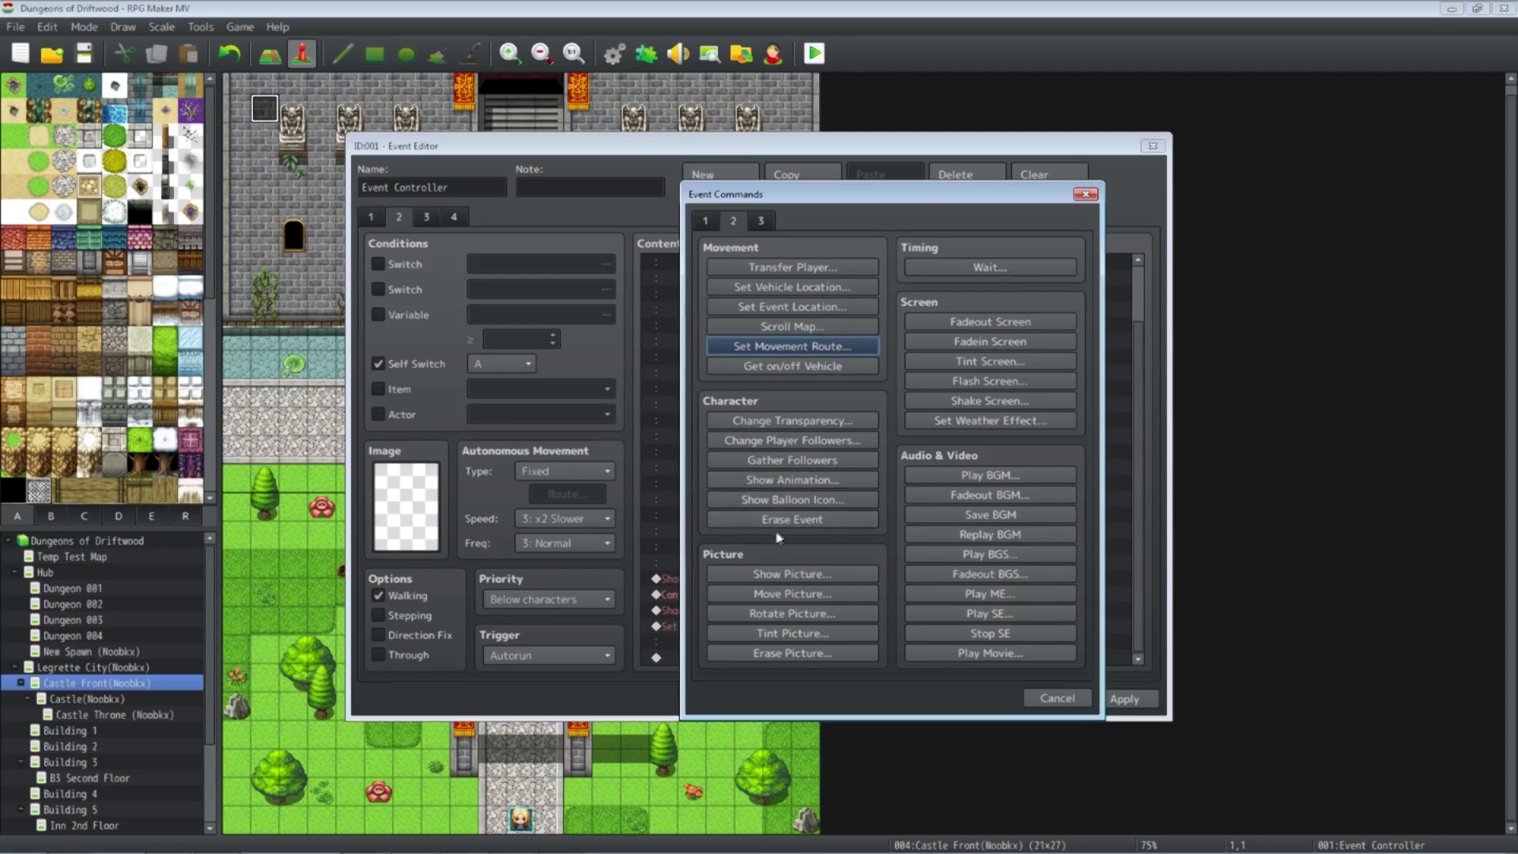
# Draft a Player Show Animation with 0001 Hit Physical and wait, then cancel it and Event Commands
pyautogui.click(779, 480)
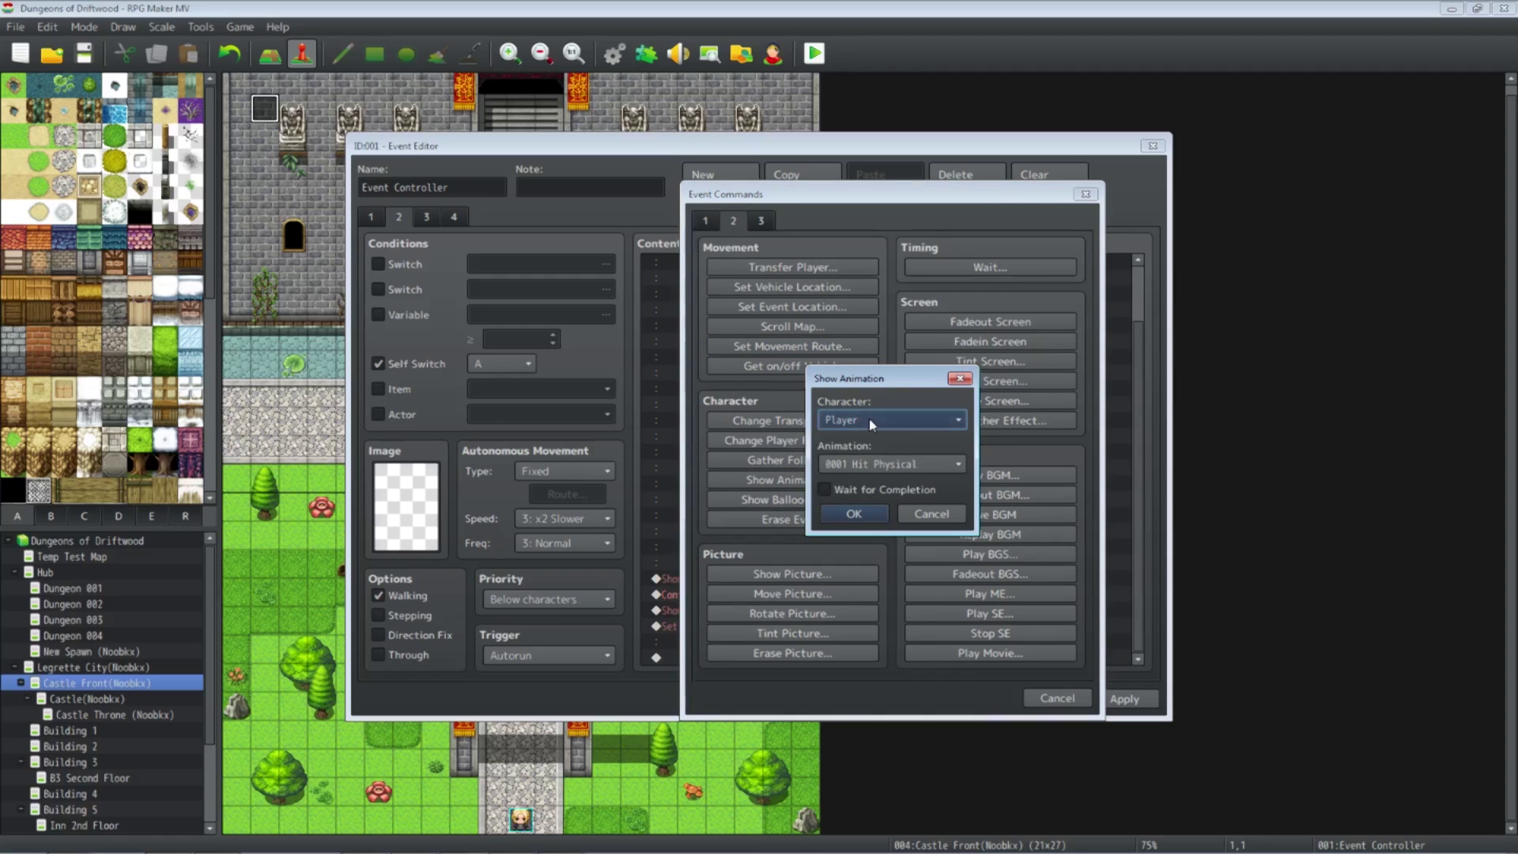
pyautogui.click(870, 419)
pyautogui.click(869, 454)
pyautogui.click(888, 464)
pyautogui.scroll(2, 966, 465)
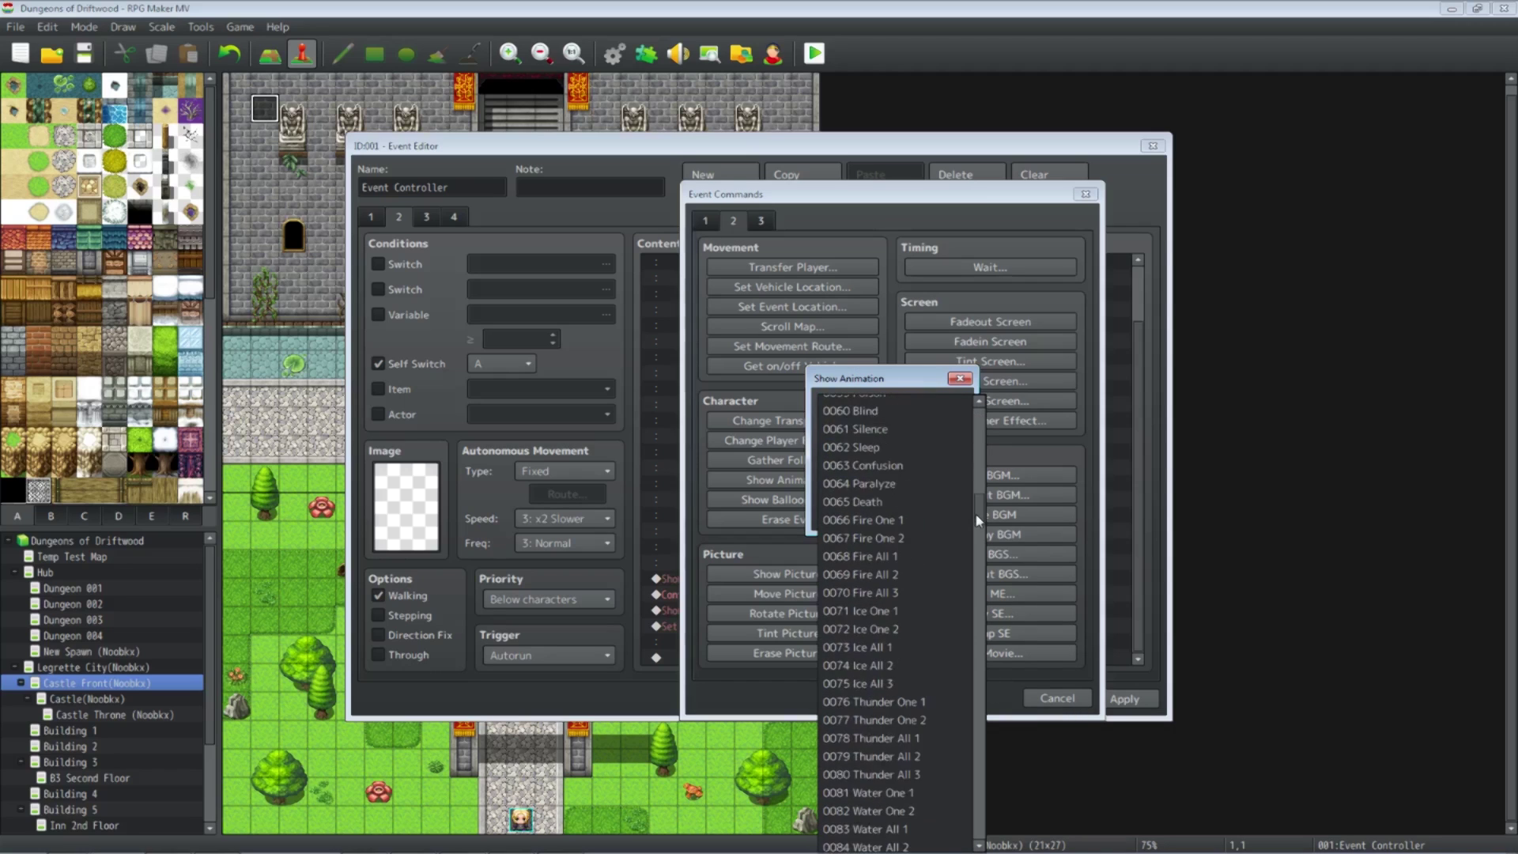
pyautogui.click(869, 403)
pyautogui.click(823, 490)
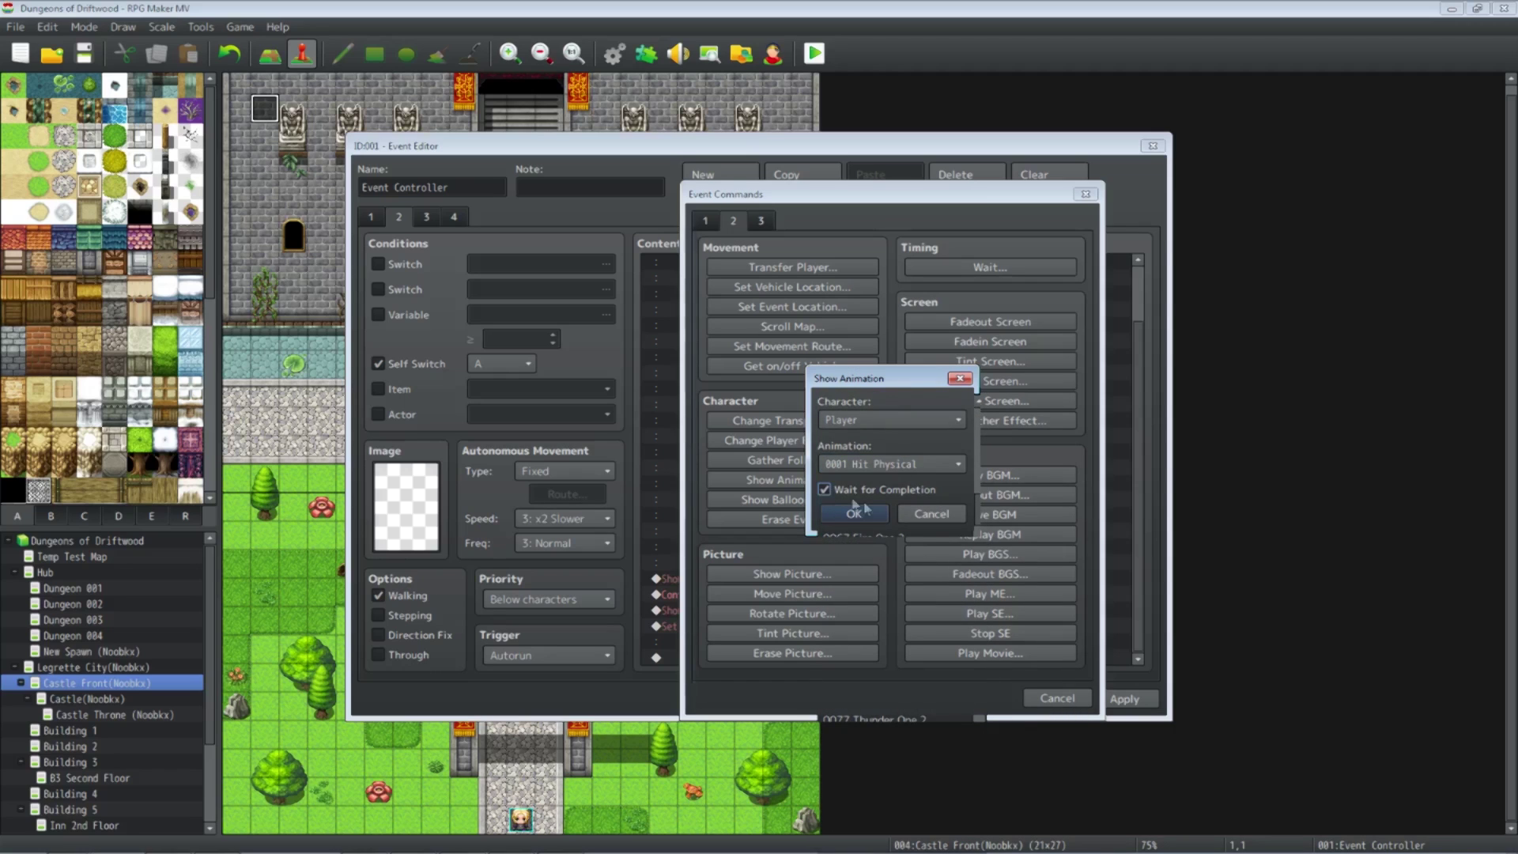
pyautogui.click(932, 512)
pyautogui.click(1059, 698)
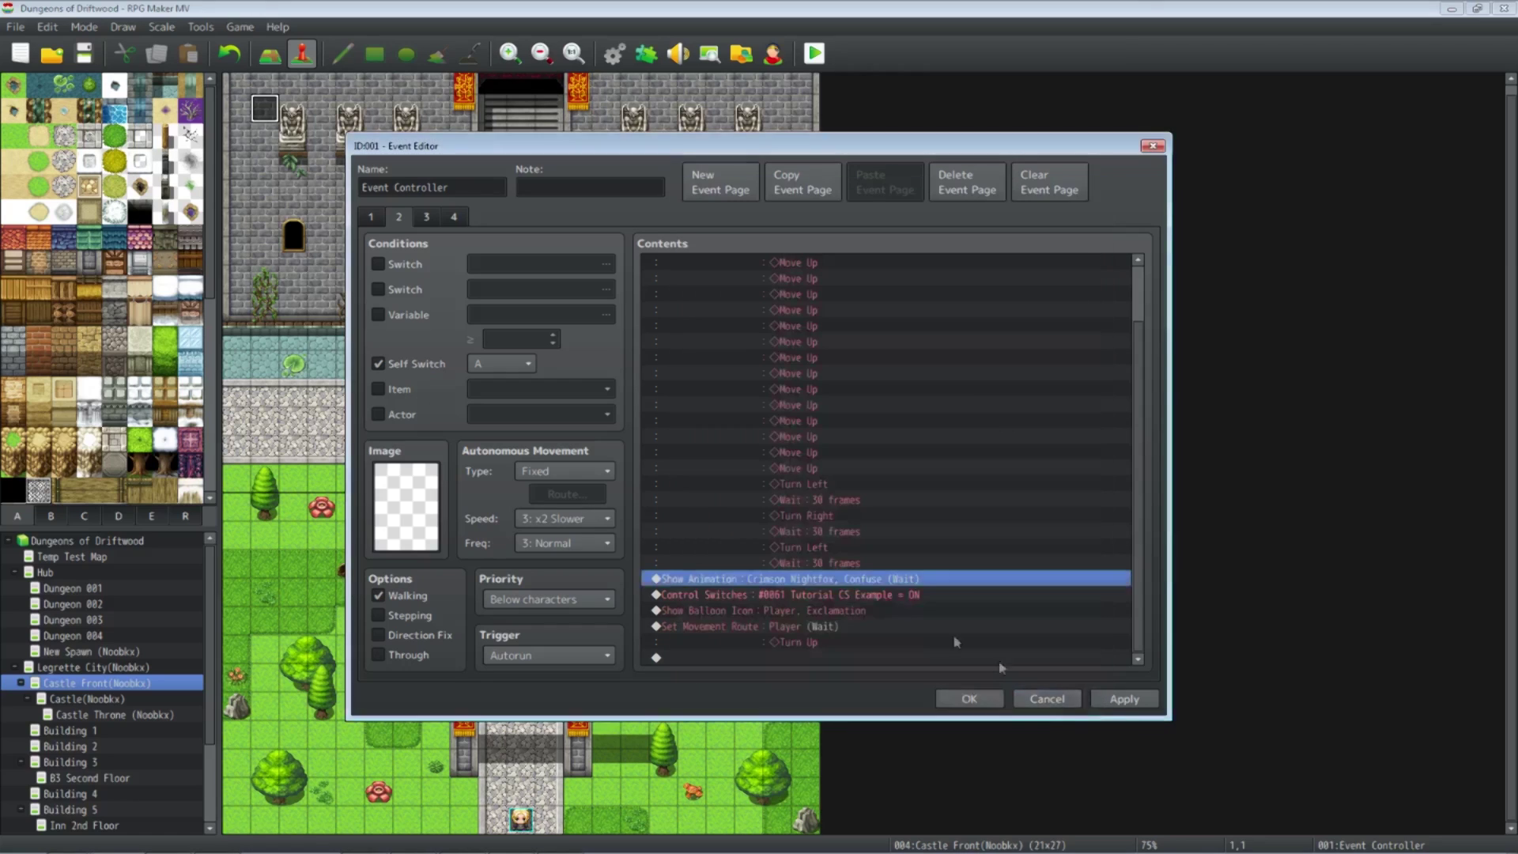
pyautogui.click(805, 595)
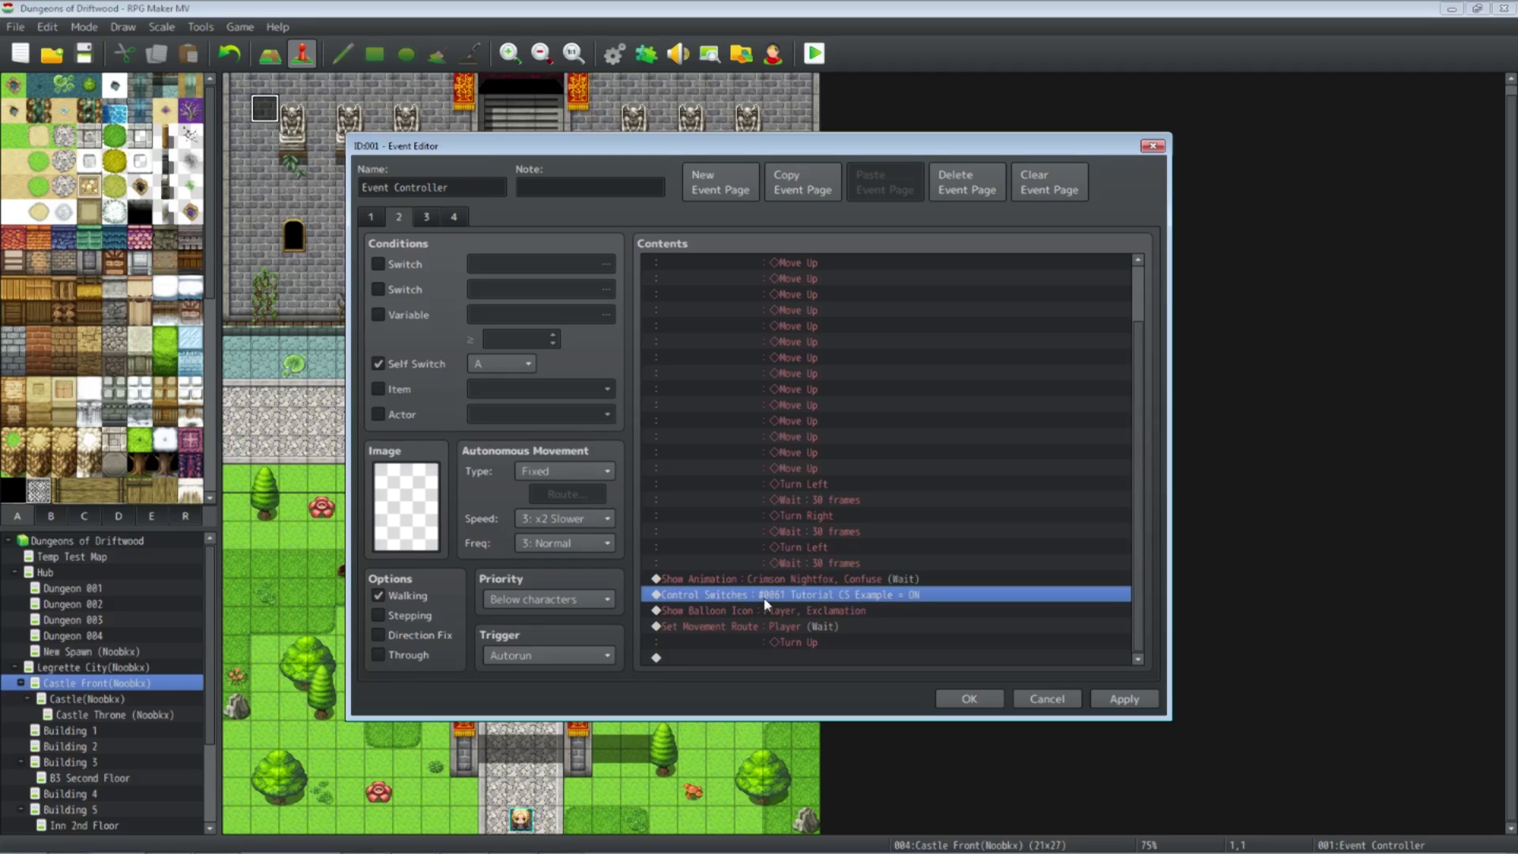